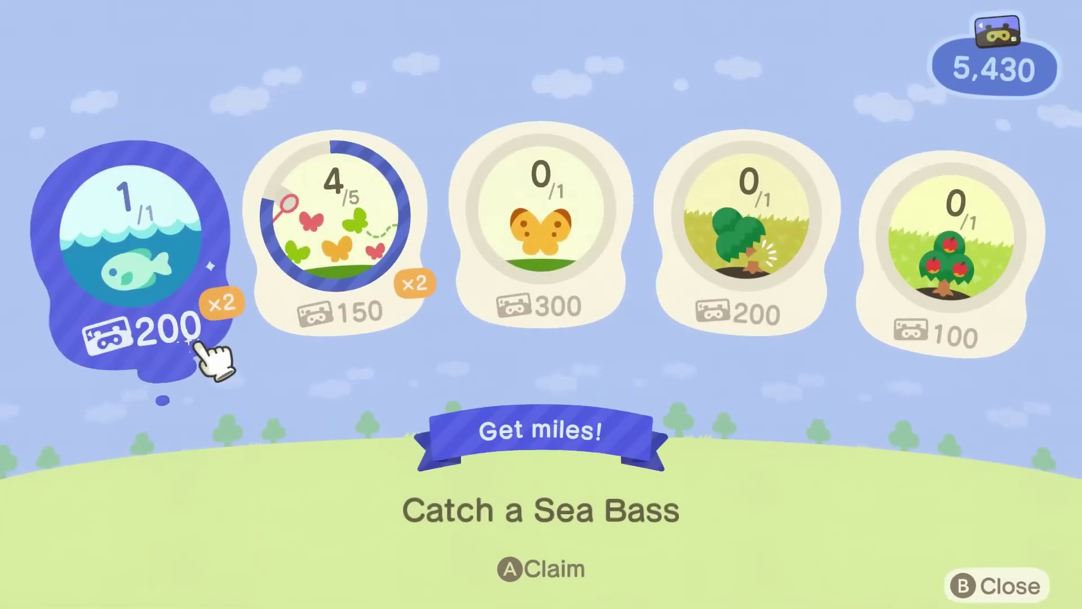
- Mark 13.3.1 to 13.4.2 in the 2 MIDI clip and check Hocket 2's voice direction help
left_click(203, 352)
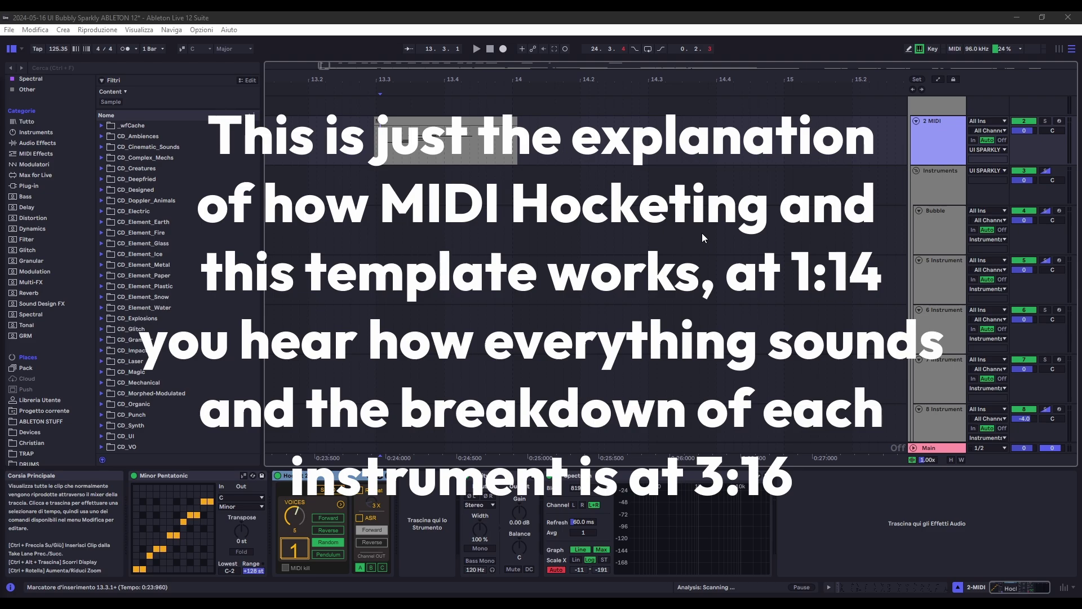
left_click(393, 143)
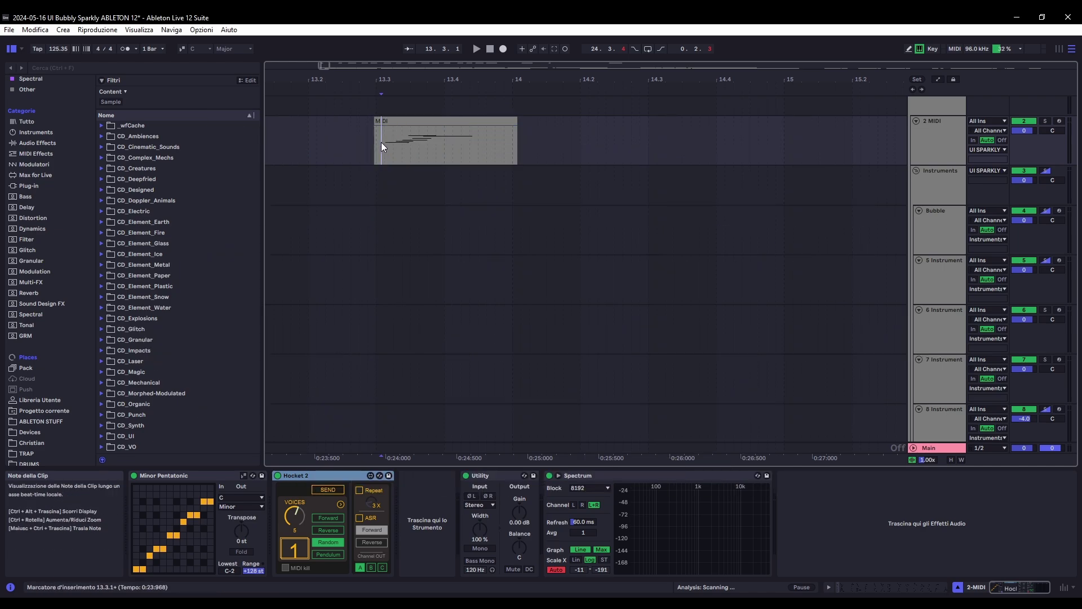
left_click_drag(381, 142, 465, 147)
left_click(446, 120)
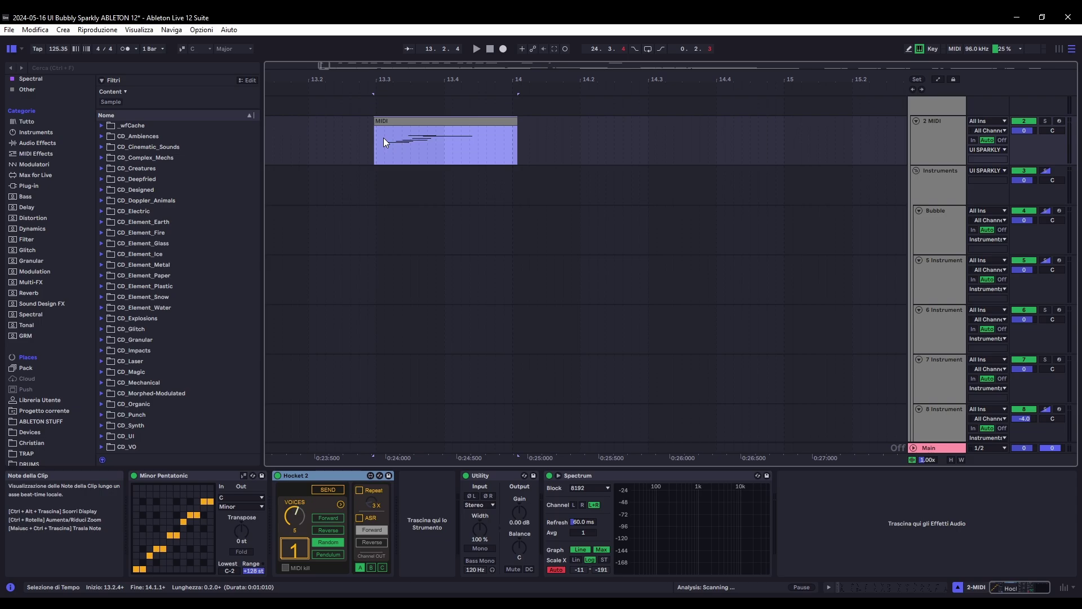
left_click(299, 478)
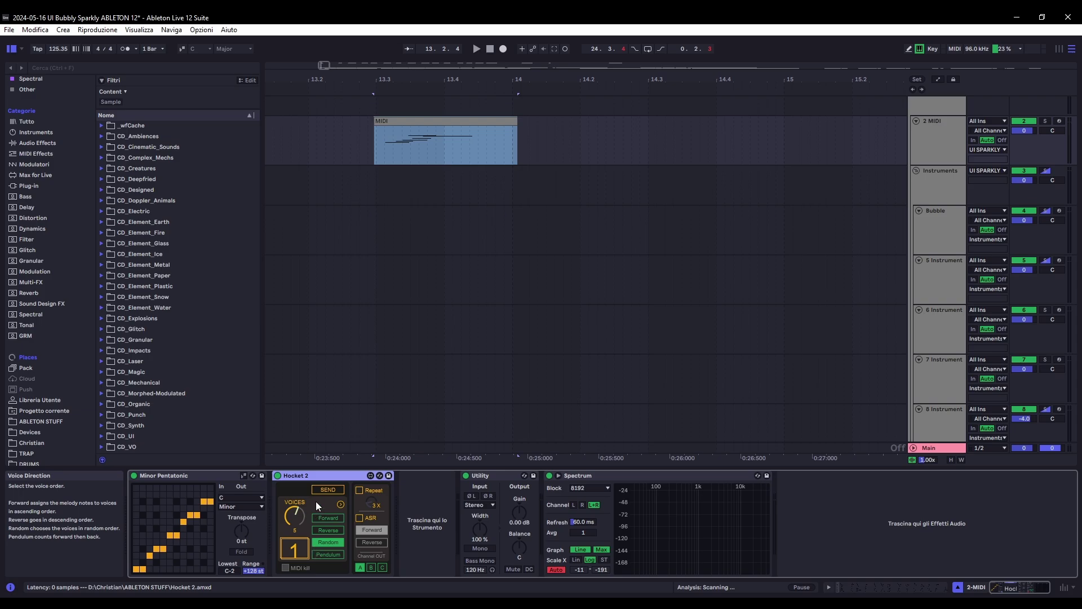
left_click(379, 147)
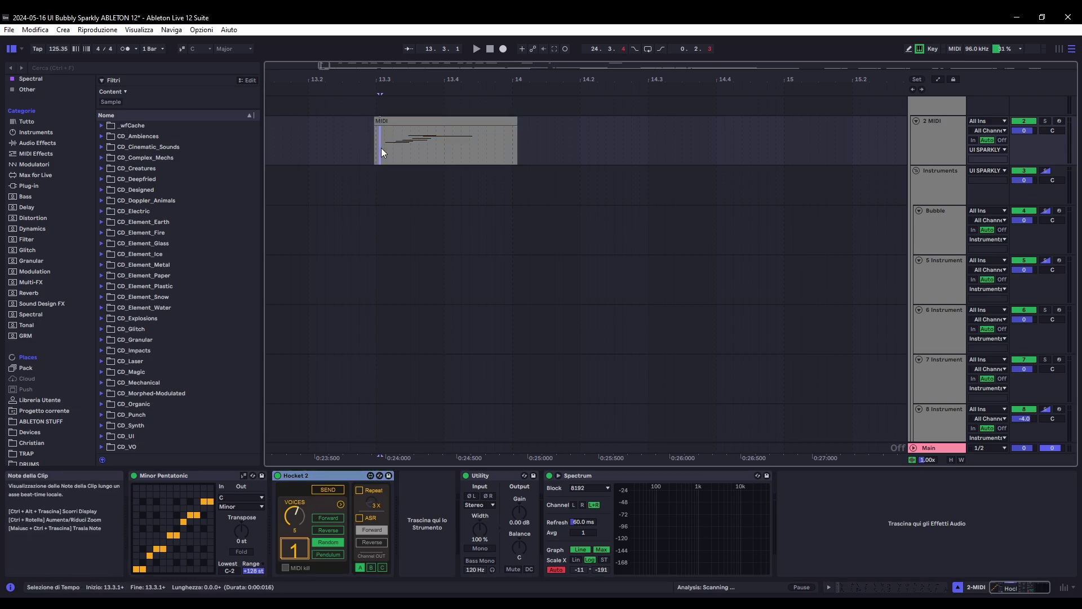
left_click_drag(391, 148, 475, 141)
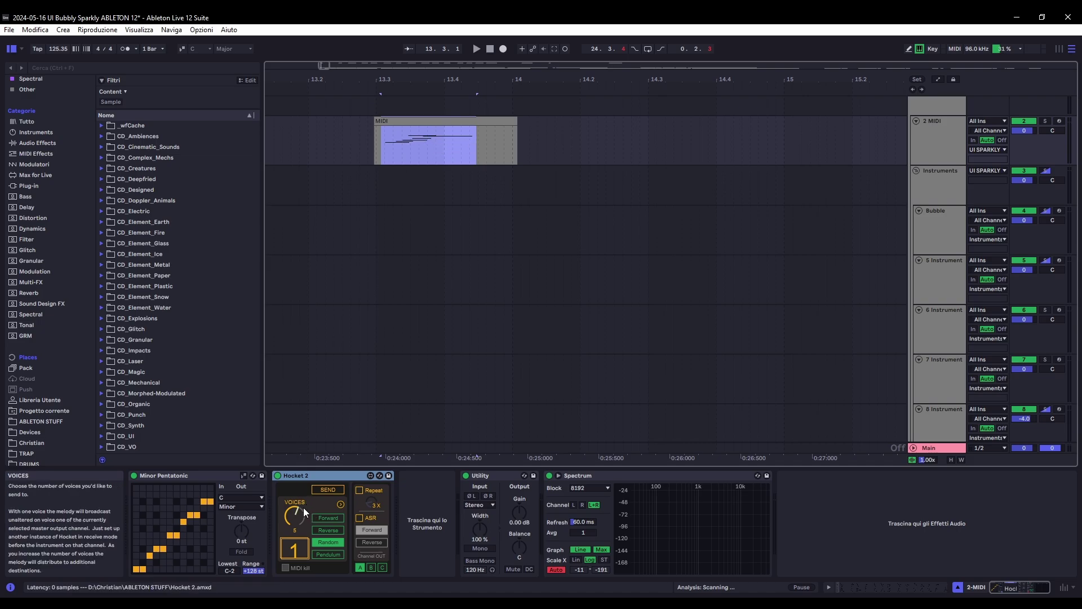
left_click(332, 543)
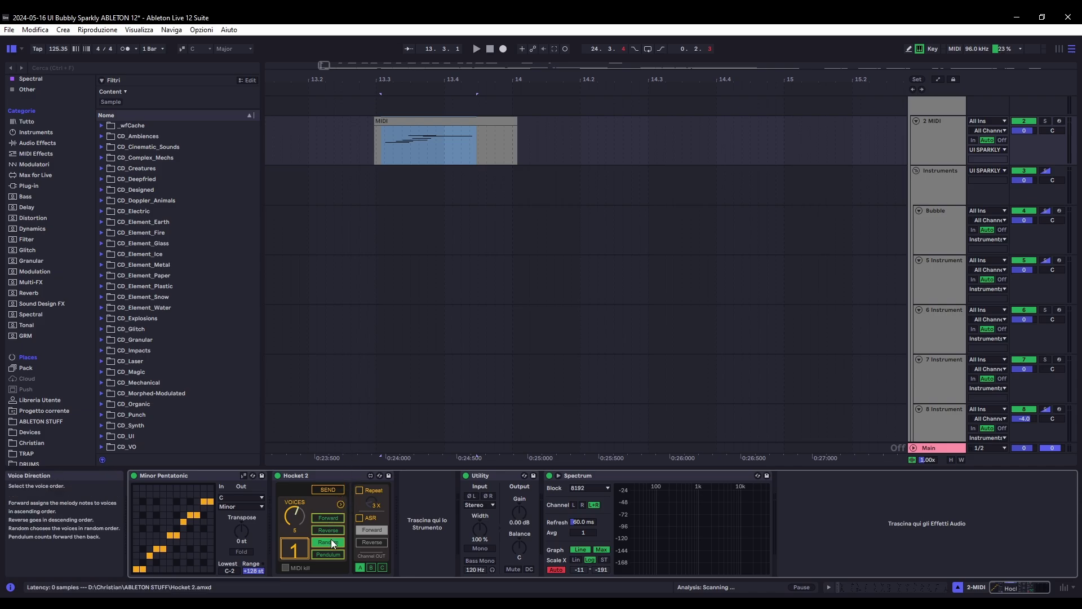
- Browse the Bubble, 5, 6 and 7 Instrument tracks' device chains
left_click(934, 214)
left_click(931, 273)
left_click(938, 340)
left_click(936, 378)
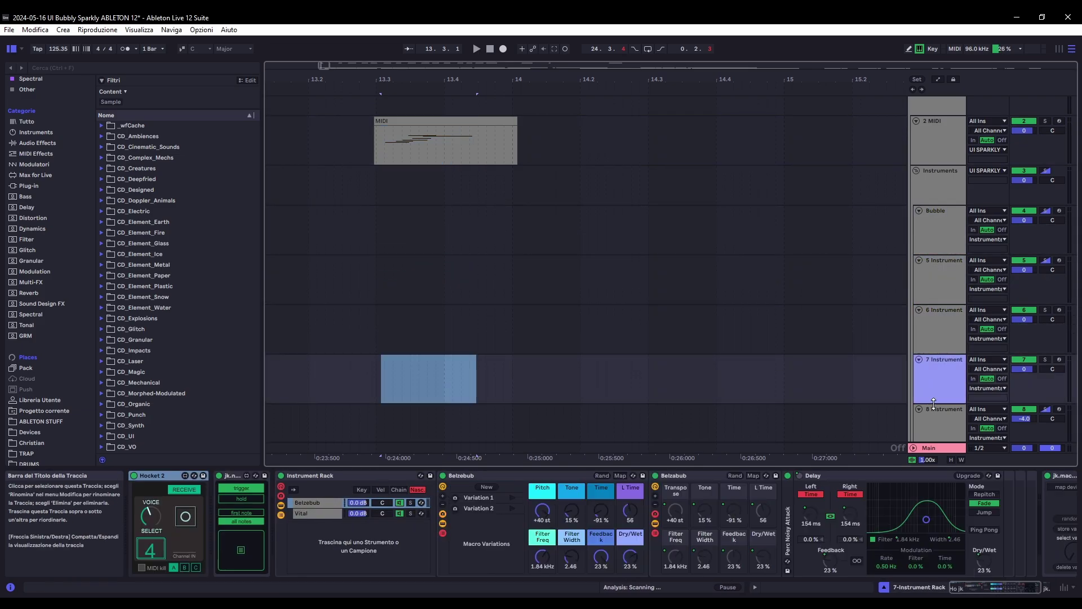
scroll(932, 411, "down", 2)
left_click(933, 392)
left_click(938, 347)
left_click(926, 273)
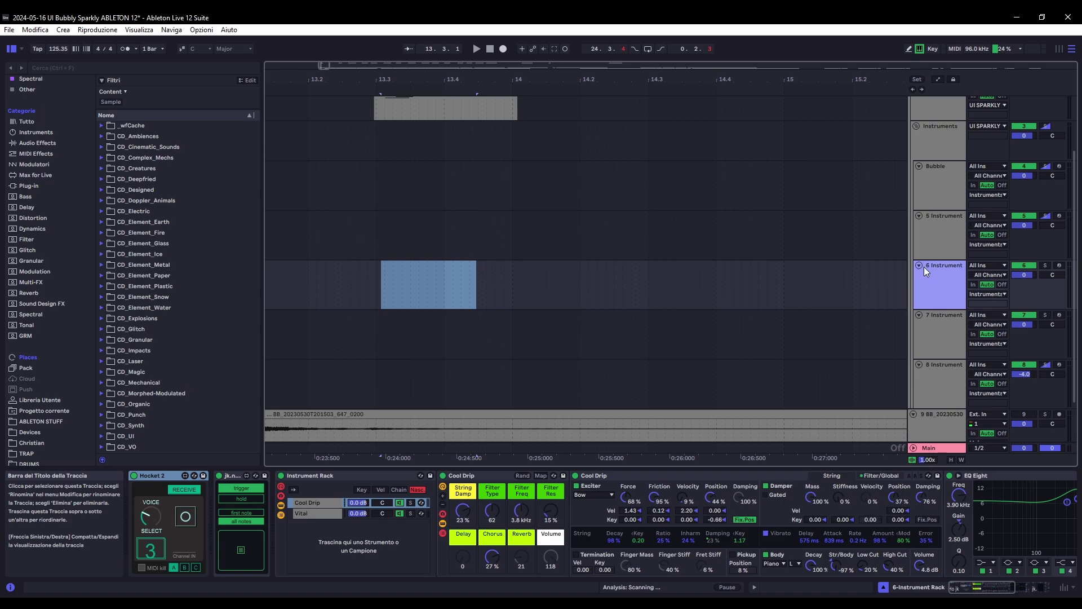
left_click(929, 229)
left_click(933, 194)
left_click(932, 236)
left_click(934, 267)
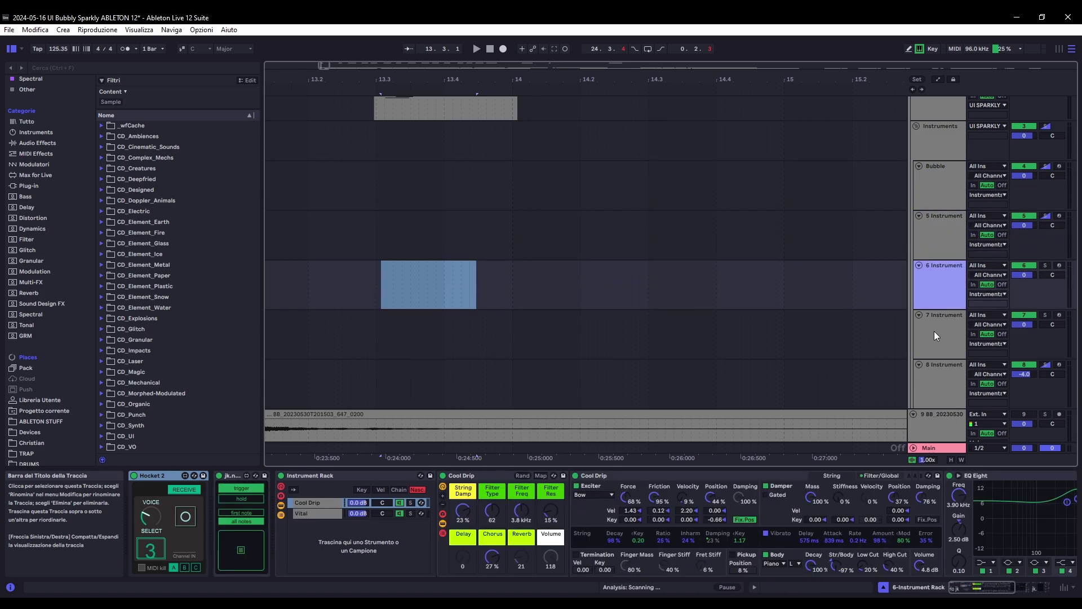
- Check which voice each Hocket receives on tracks 7 and 8, then return to 2 MIDI
left_click(168, 478)
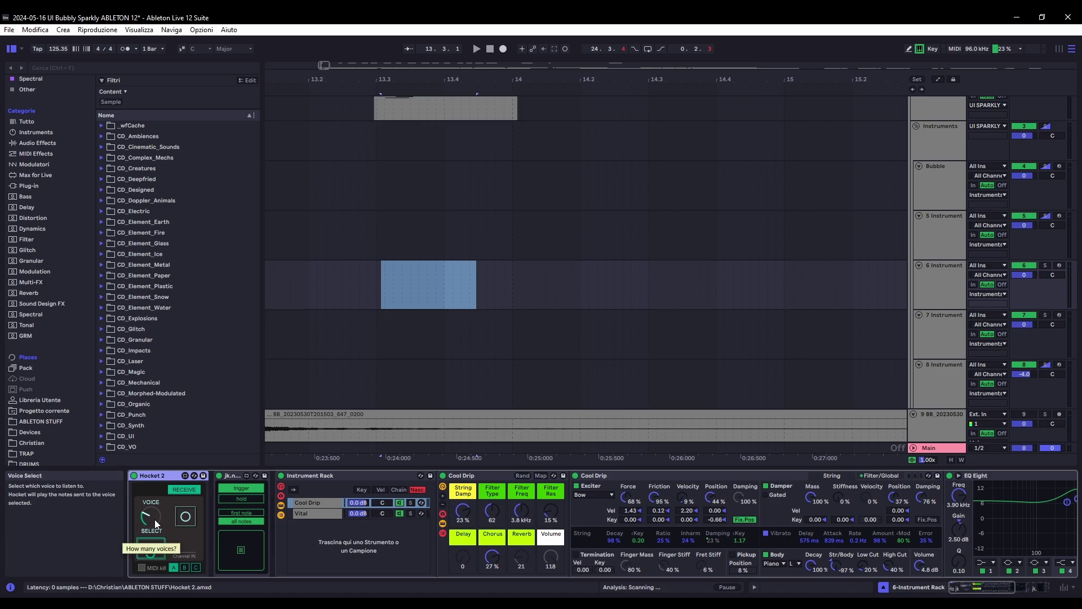
left_click(933, 334)
left_click(941, 370)
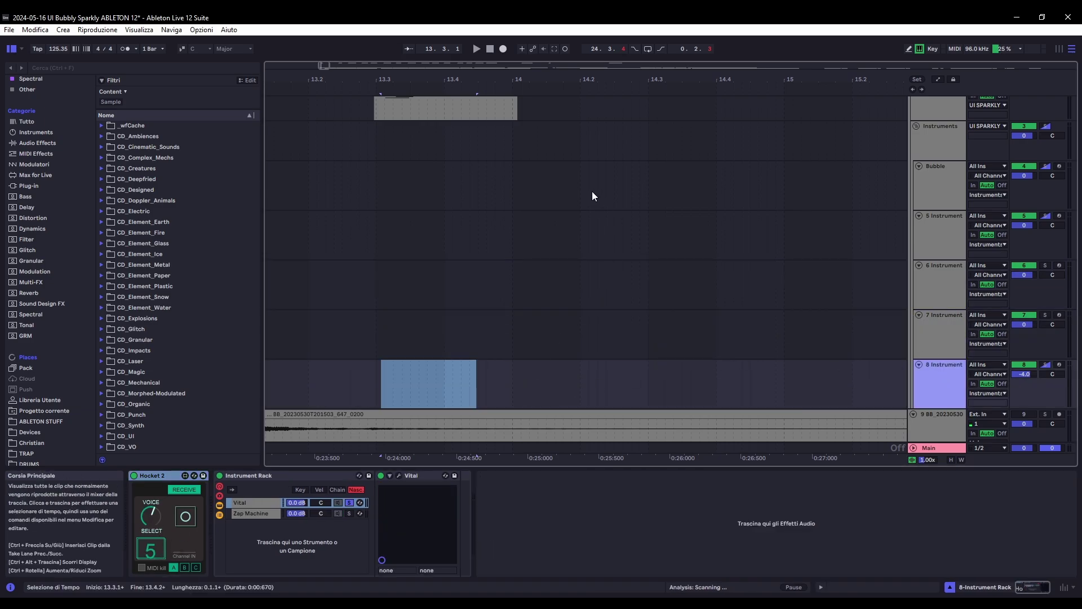
scroll(522, 178, "up", 2)
left_click(380, 145)
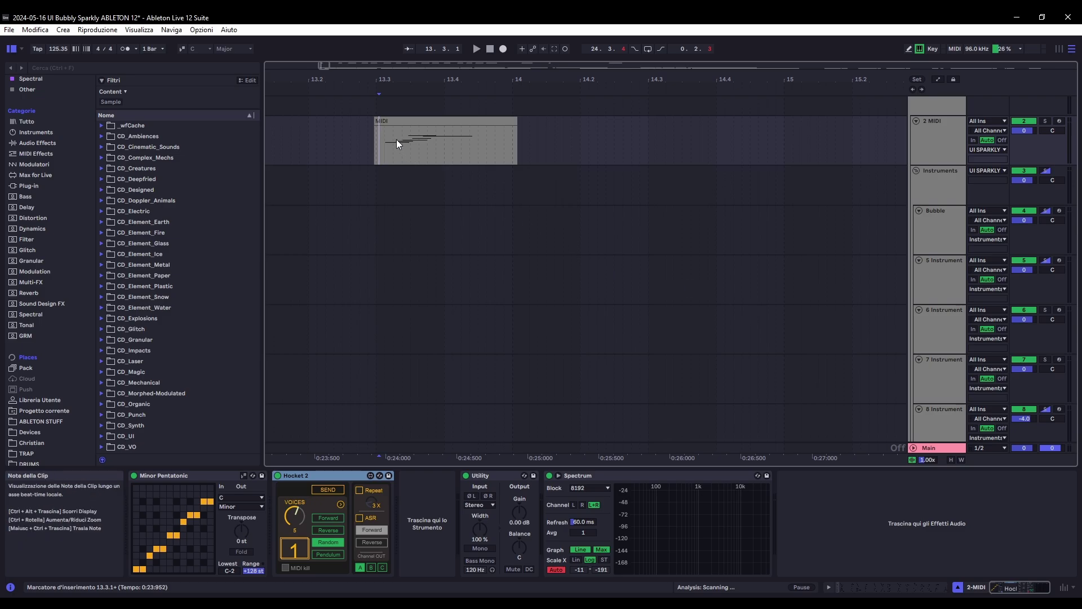
- Select the whole 2 MIDI clip and start it playing in a loop
left_click_drag(373, 145, 482, 145)
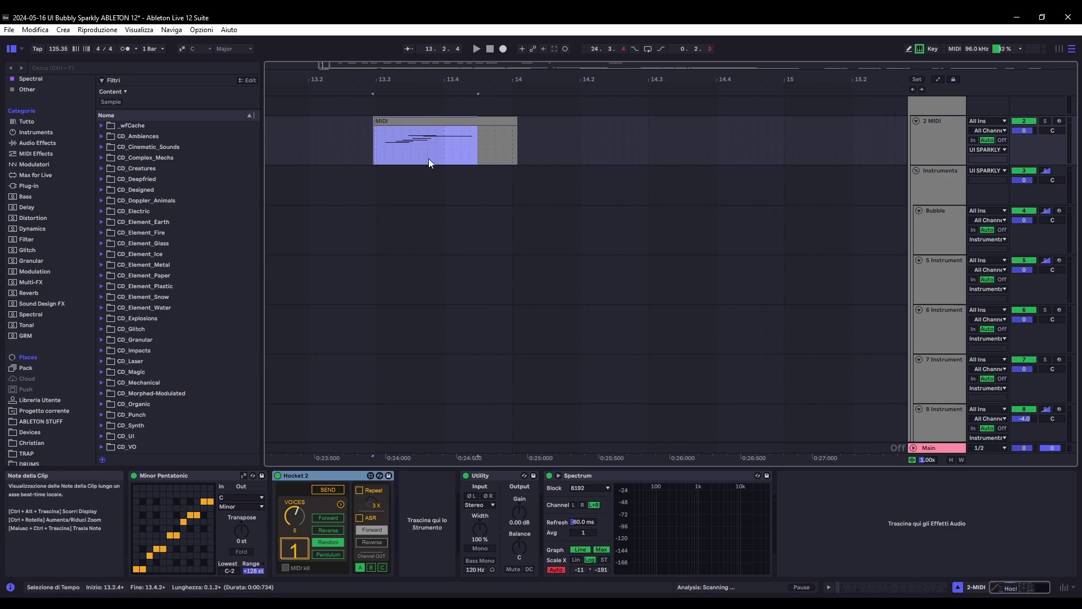
left_click_drag(308, 111, 444, 141)
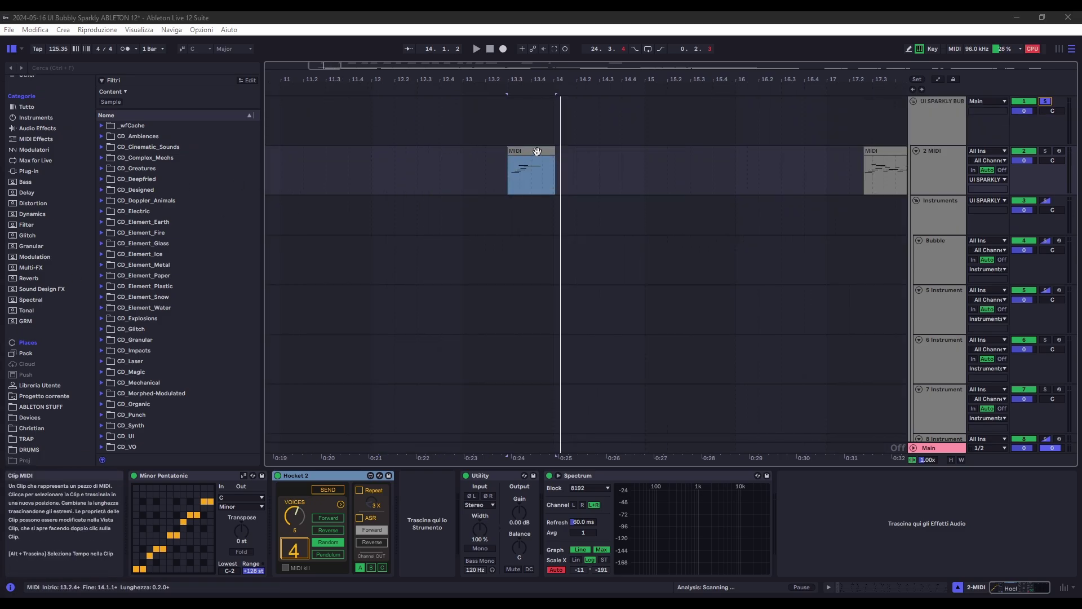
left_click(513, 161)
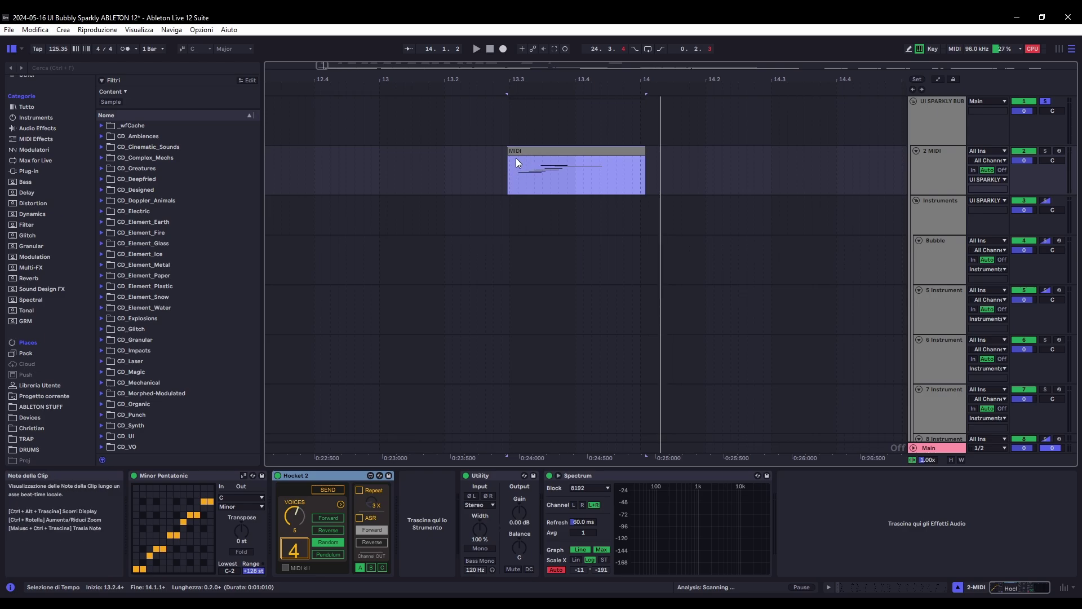
key("space")
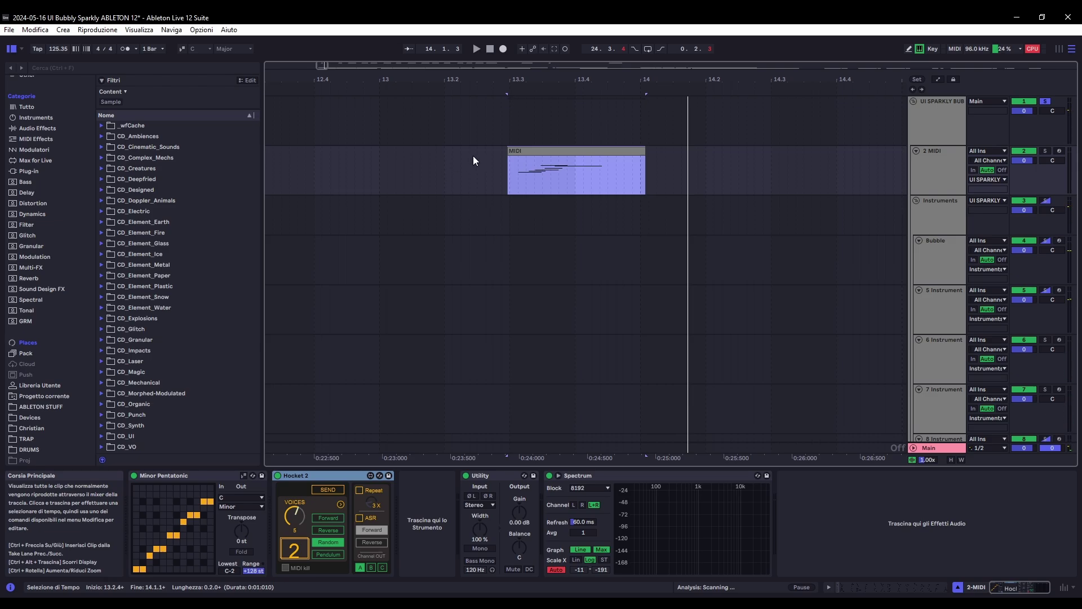
- Step through the Instruments and Bubble tracks to the 5 Instrument track's device chain
left_click(929, 203)
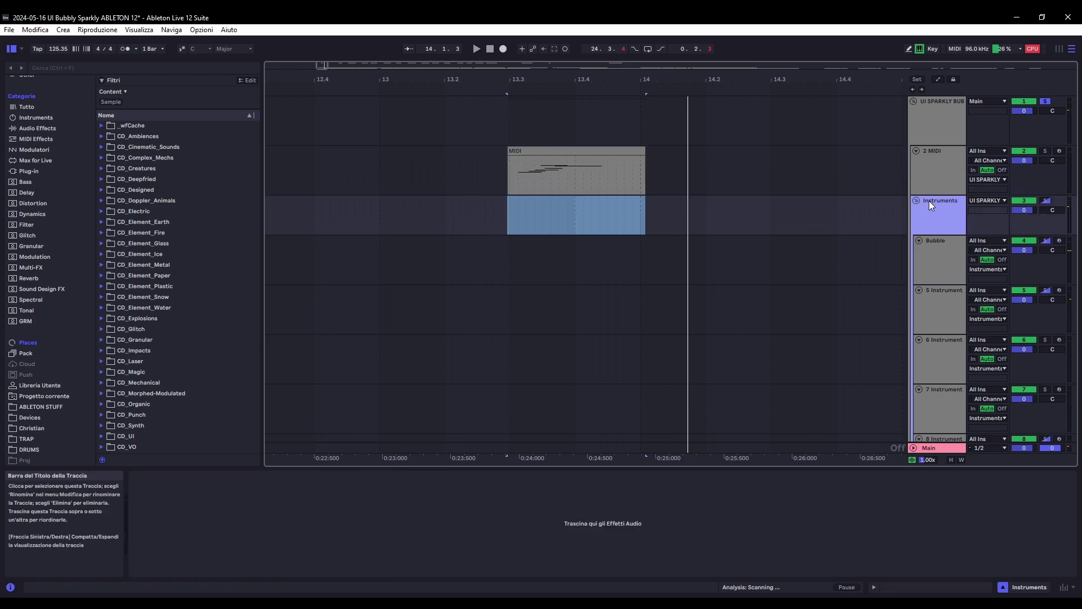
left_click(935, 246)
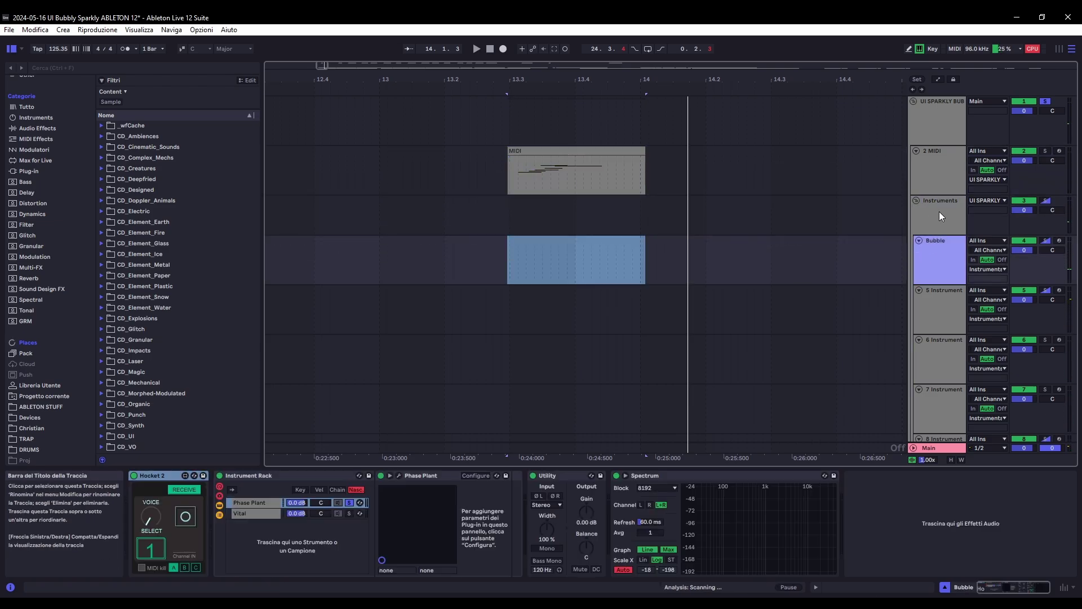
scroll(535, 247, "down", 1)
key("Down")
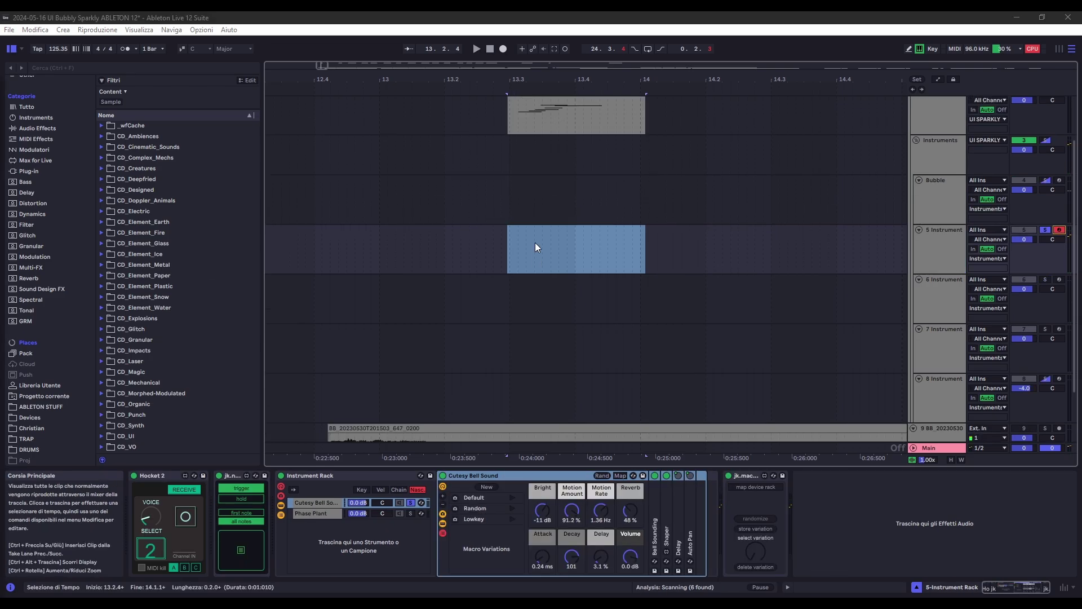
scroll(932, 150, "up", 1)
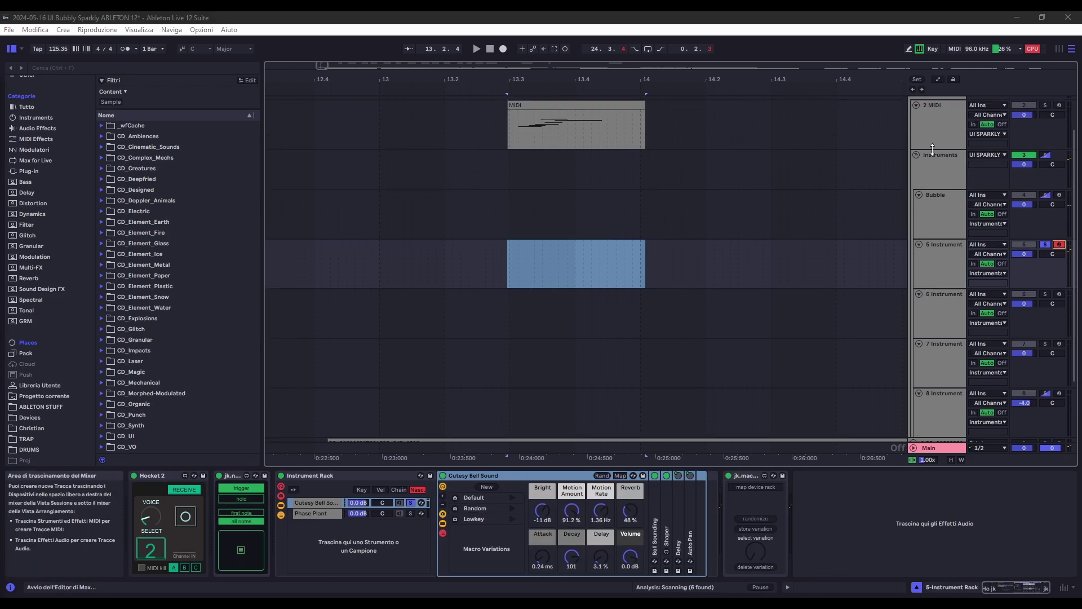
left_click(554, 107)
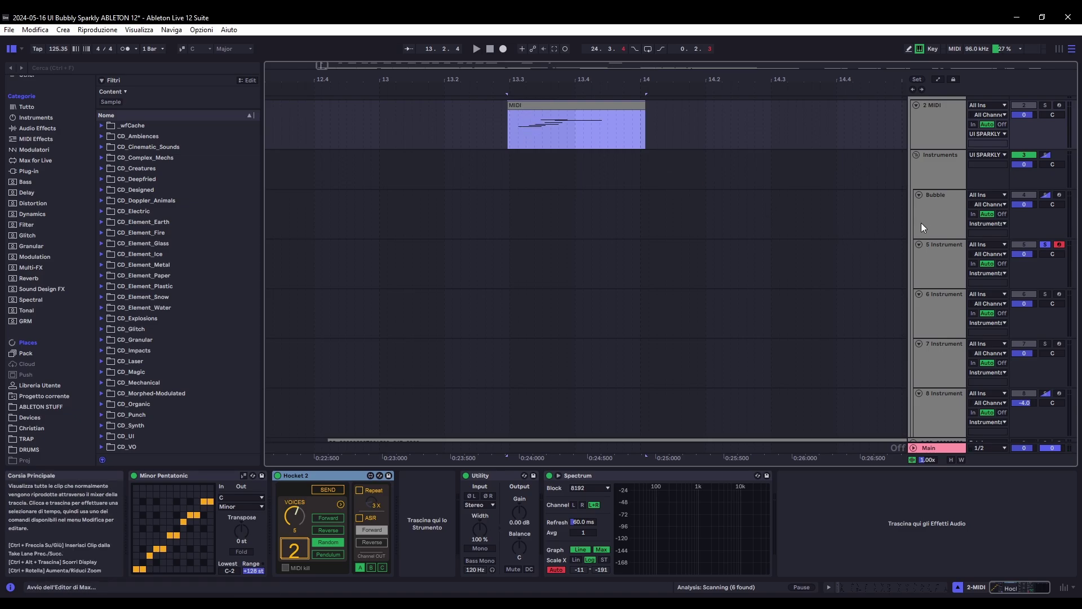
left_click(937, 248)
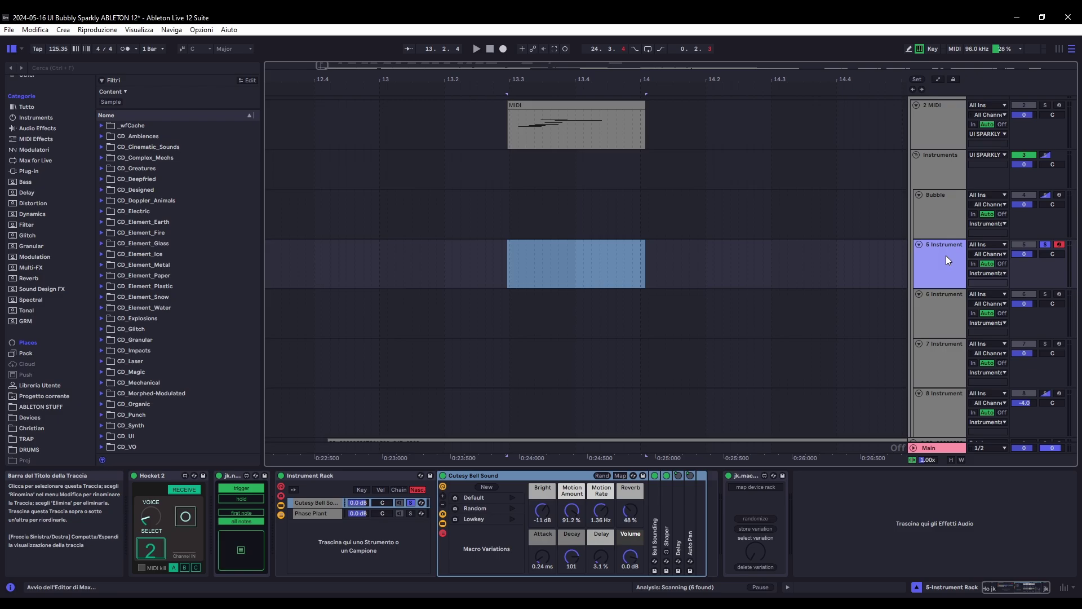
- Select Cutesy Bell Sound, then unfold and fold its Bell Sounding device
left_click(519, 478)
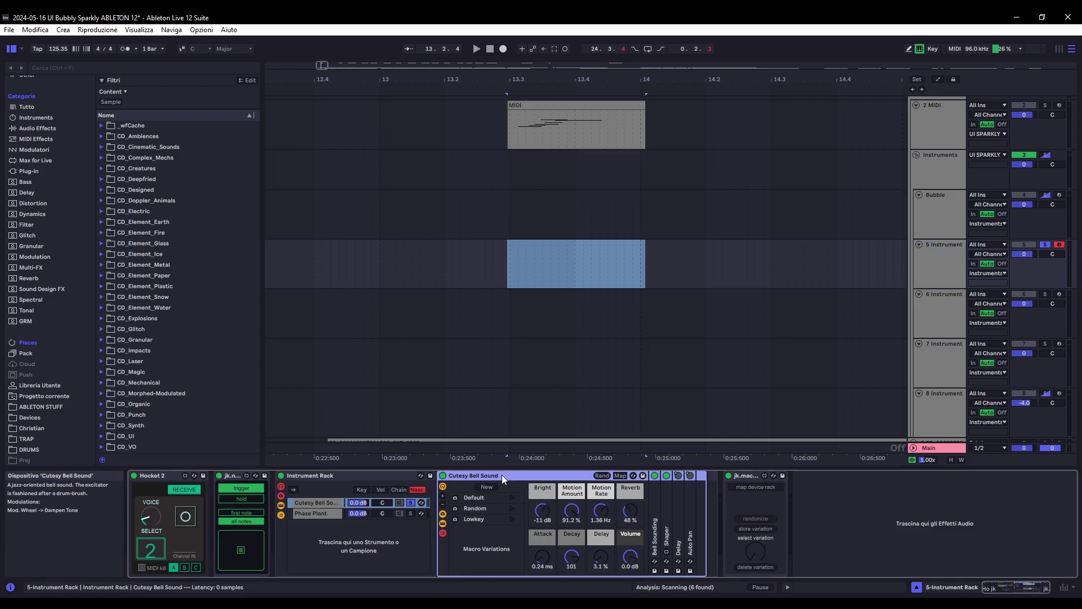
double_click(655, 513)
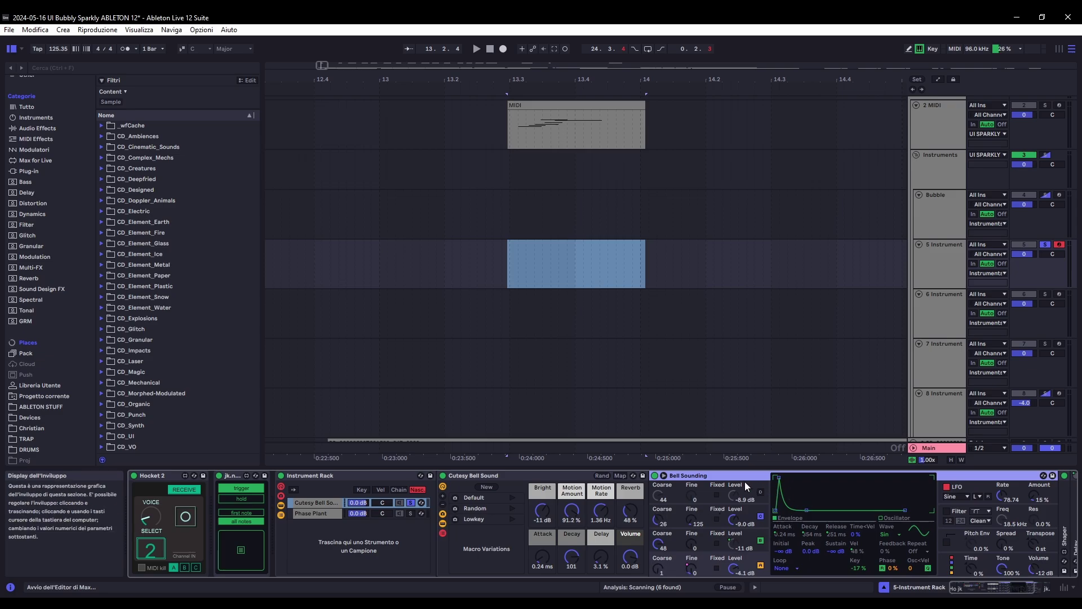
double_click(711, 477)
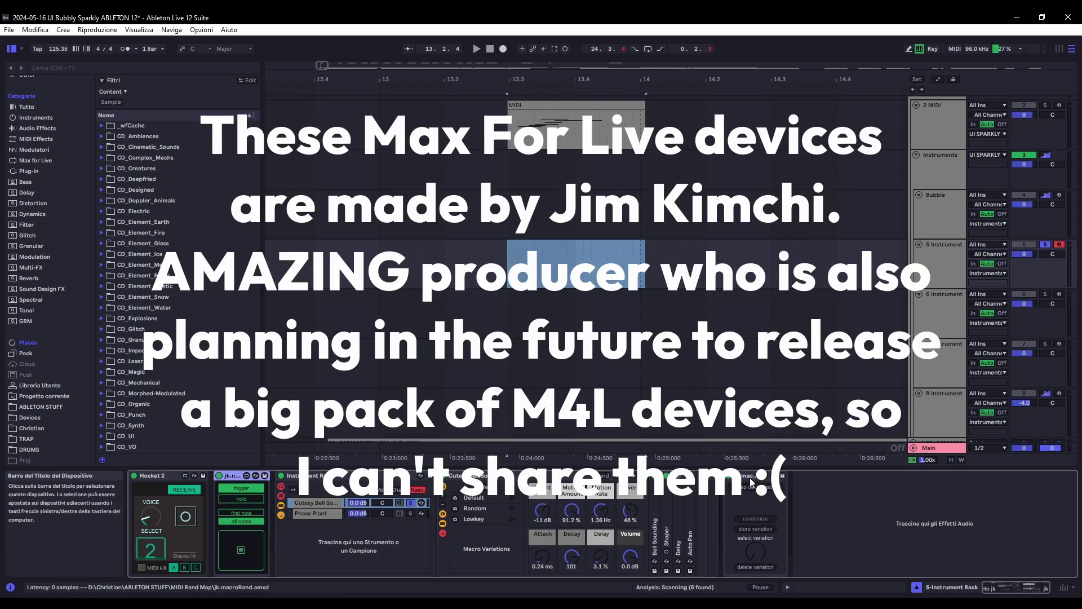
left_click(772, 475)
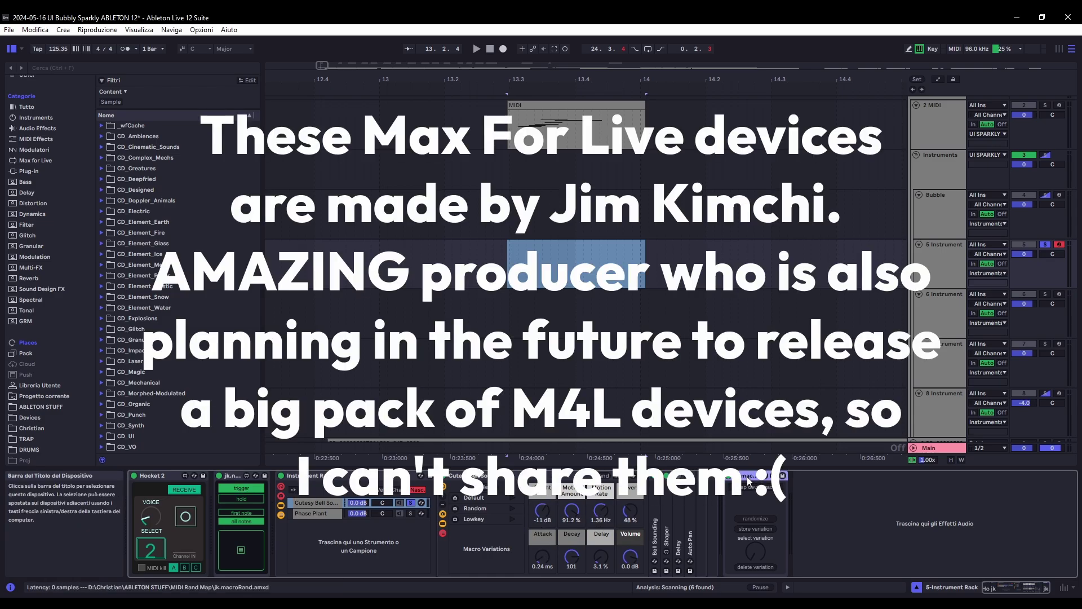
left_click(928, 248)
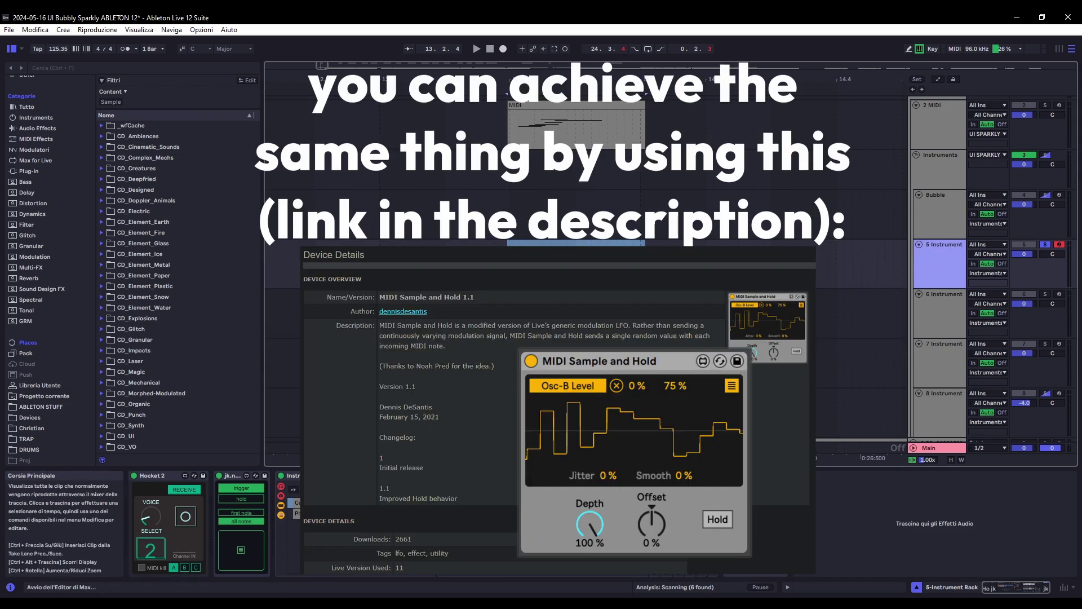
left_click(564, 475)
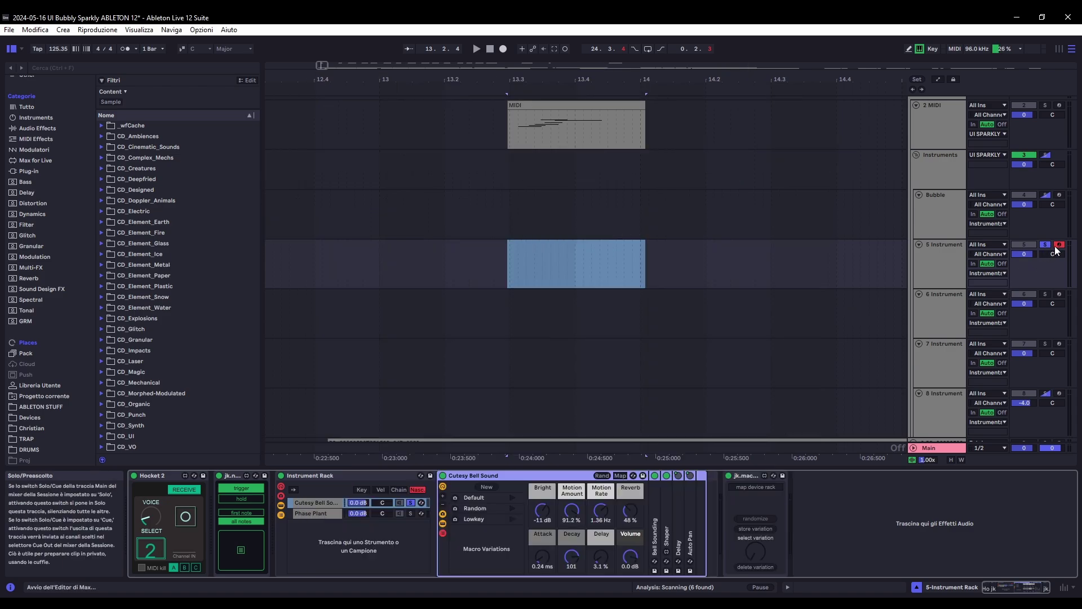
left_click(940, 269)
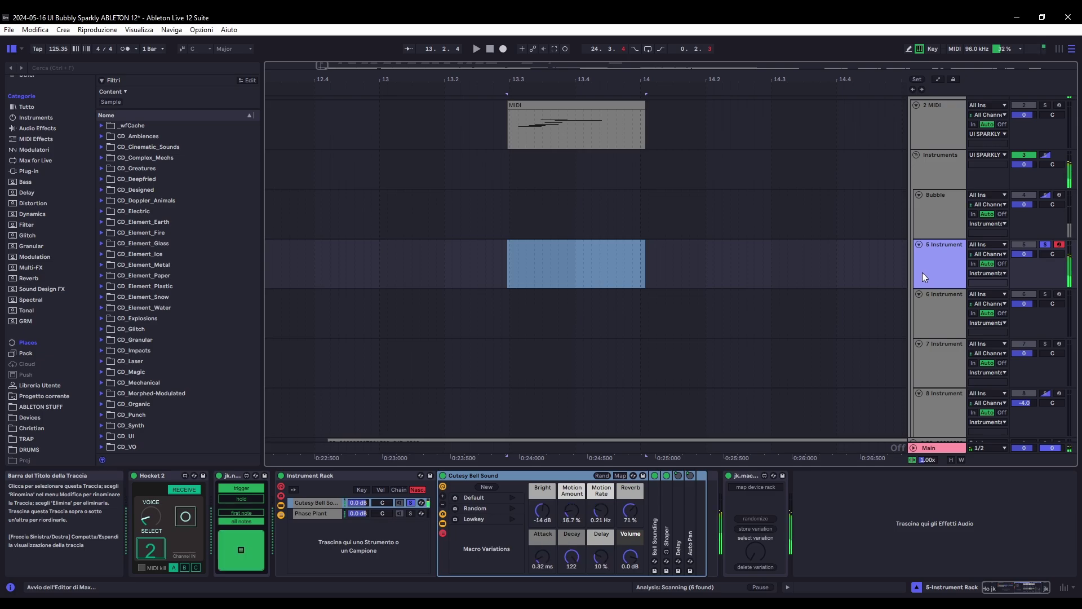
scroll(533, 200, "down", 2)
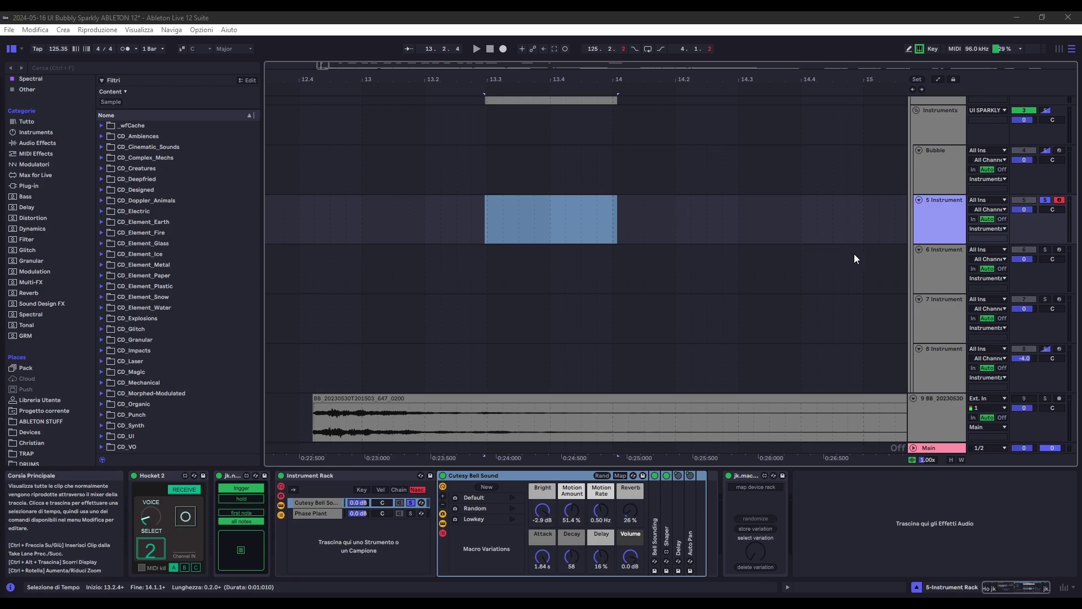
- Step the track selection through Bubble and the 5 to 8 Instrument tracks
key("Up")
key("Down")
key("Down")
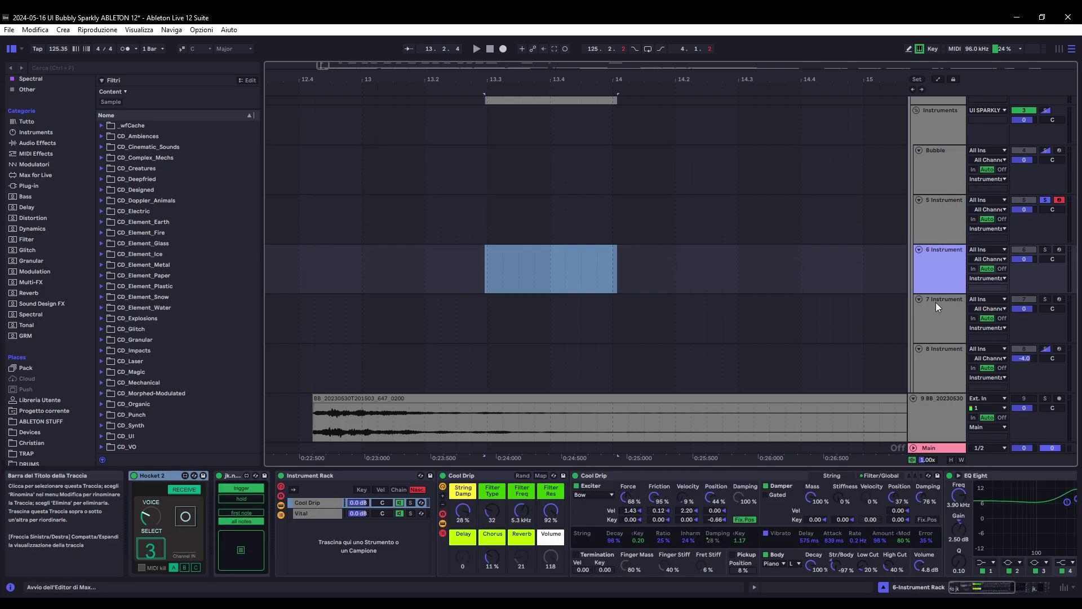
left_click(935, 307)
left_click(932, 352)
left_click(929, 313)
left_click(919, 250)
left_click(928, 217)
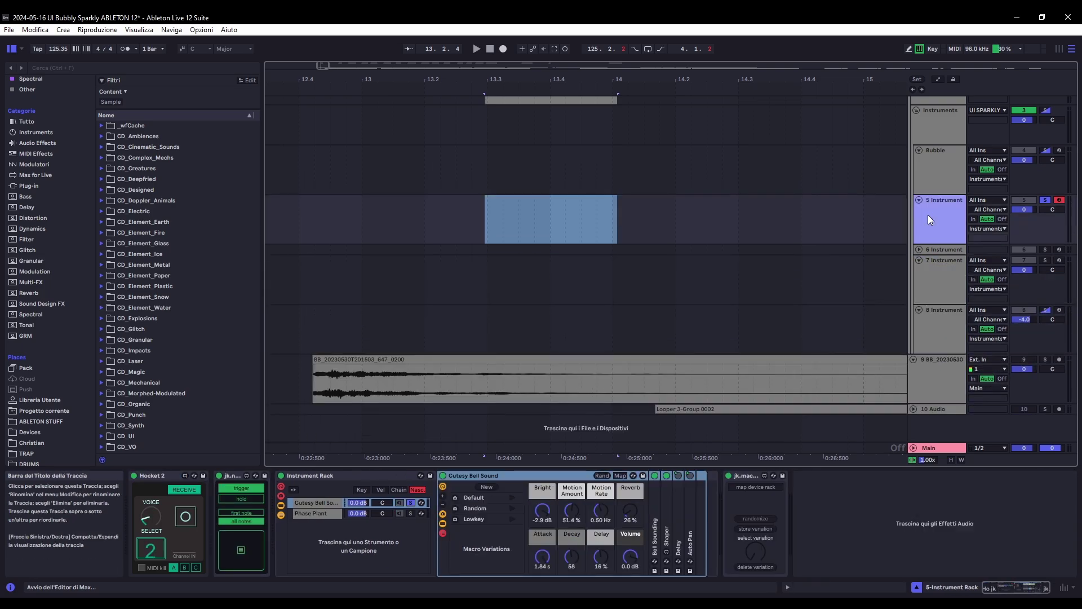
left_click(930, 165)
left_click(919, 249)
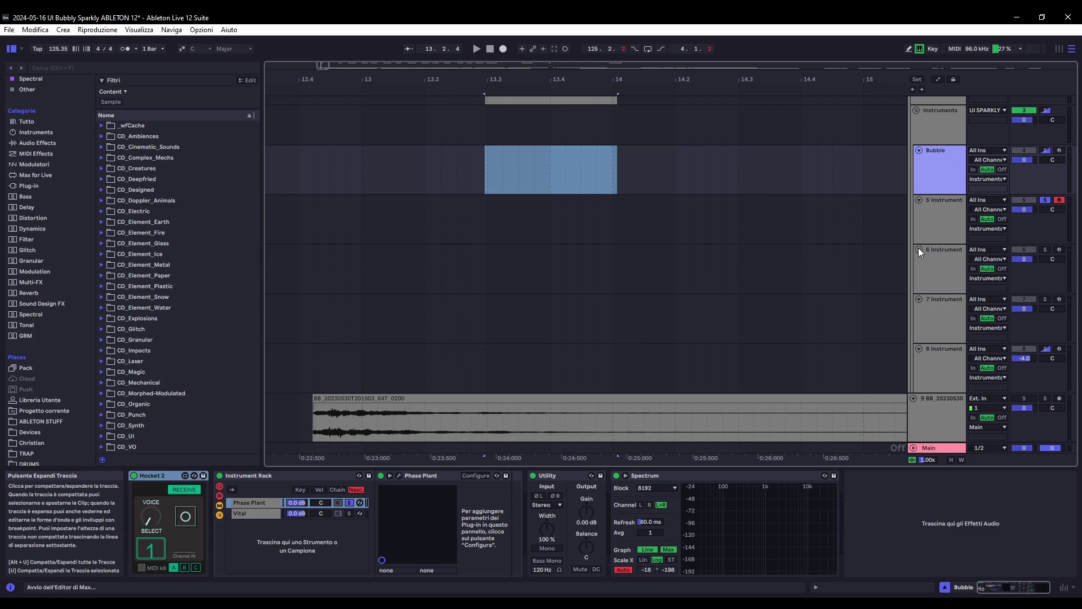
- Open the 2 MIDI clip's notes and mark 14.1 to 14.3 on the Bubble track
scroll(727, 212, "up", 2)
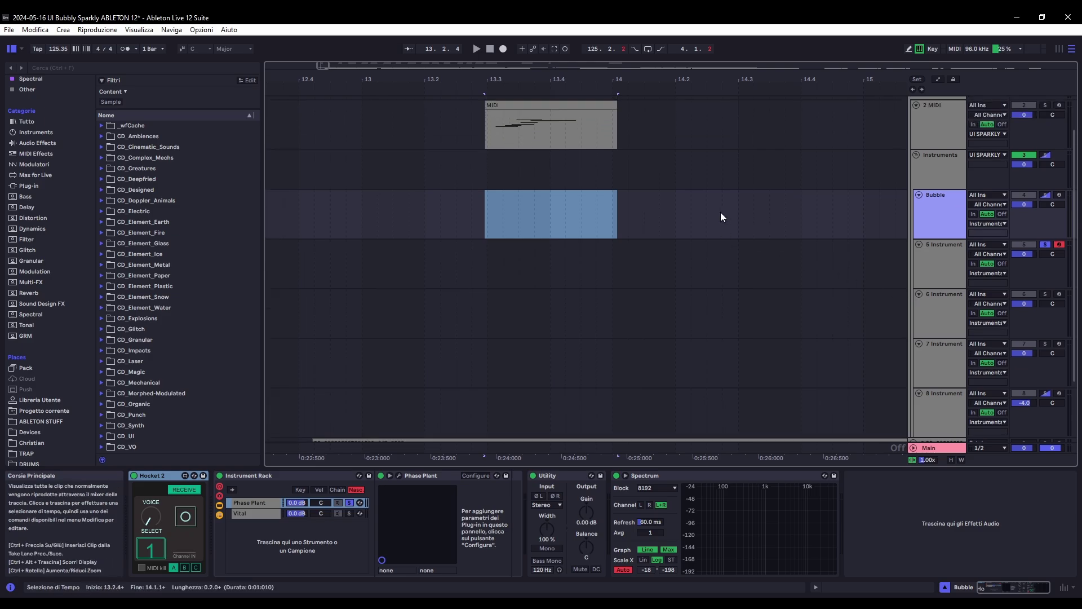
double_click(520, 127)
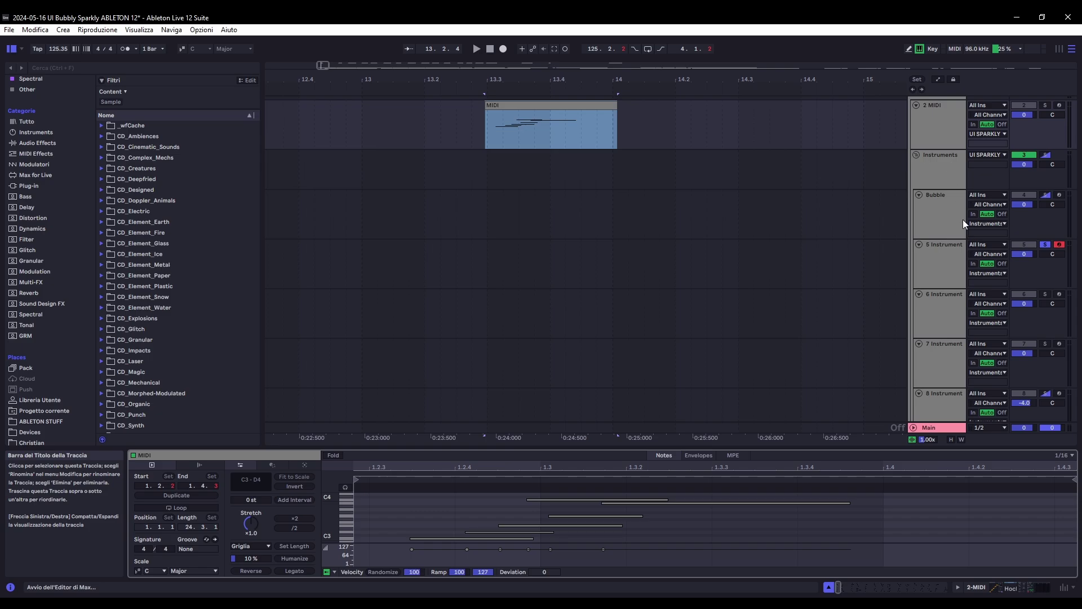
scroll(963, 224, "down", 1)
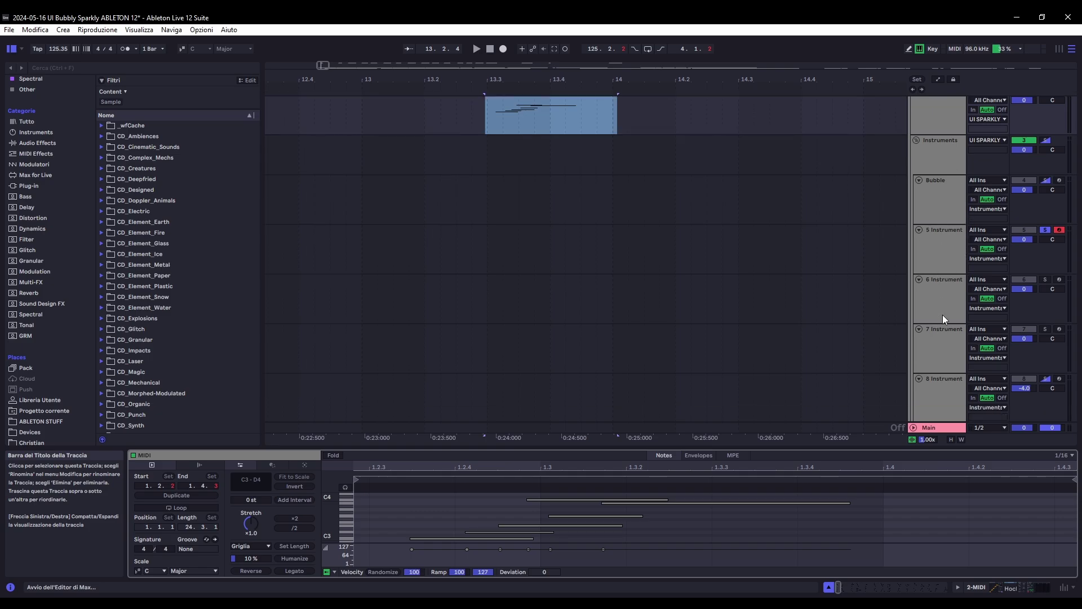
scroll(796, 256, "up", 1)
left_click_drag(652, 123, 752, 124)
left_click(933, 214)
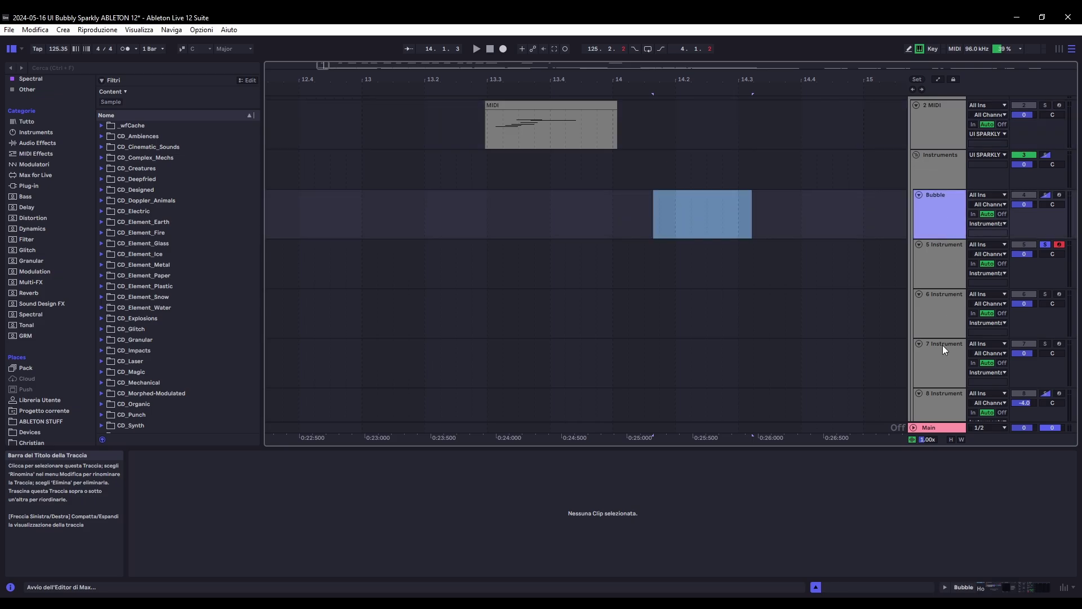
- Set the insert point near 13.3.1 on Bubble, then on the 5 and 6 Instrument tracks
scroll(935, 313, "down", 1)
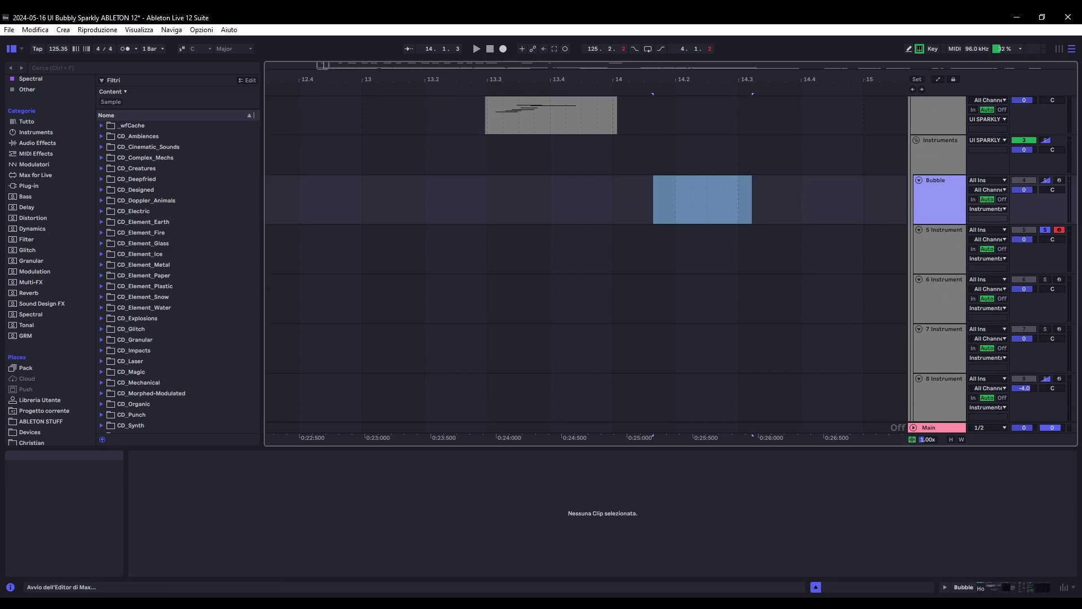
left_click(499, 266)
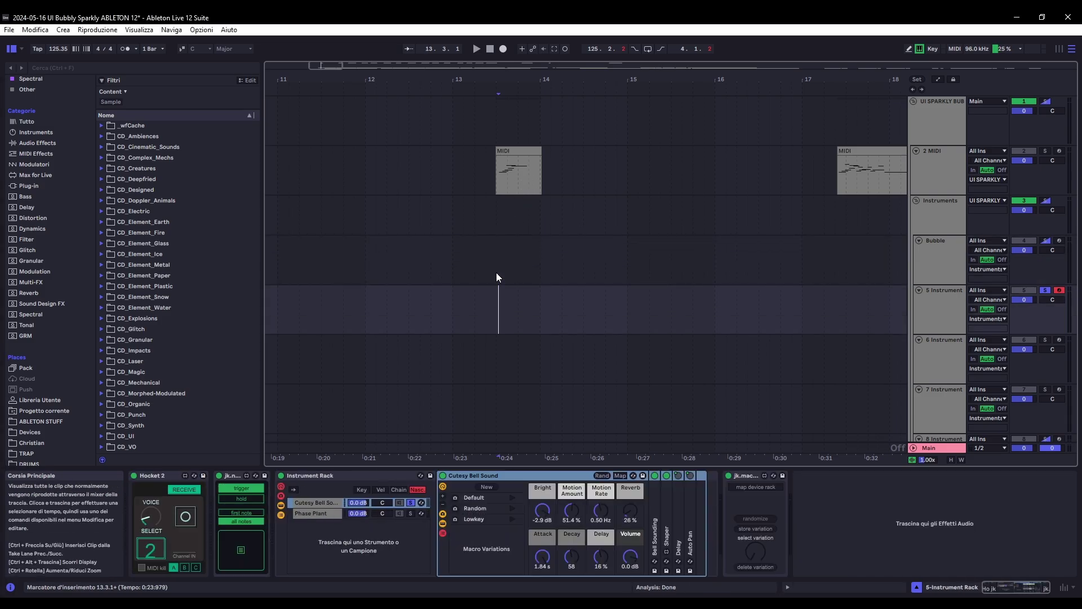
left_click(496, 266)
left_click(492, 304)
scroll(715, 276, "down", 2)
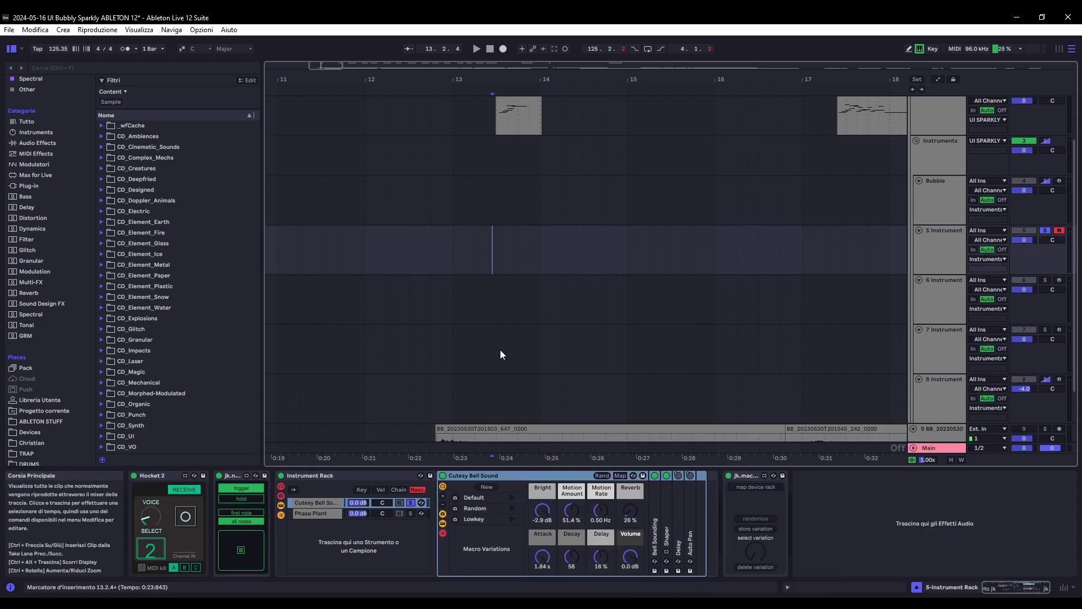
left_click(490, 298)
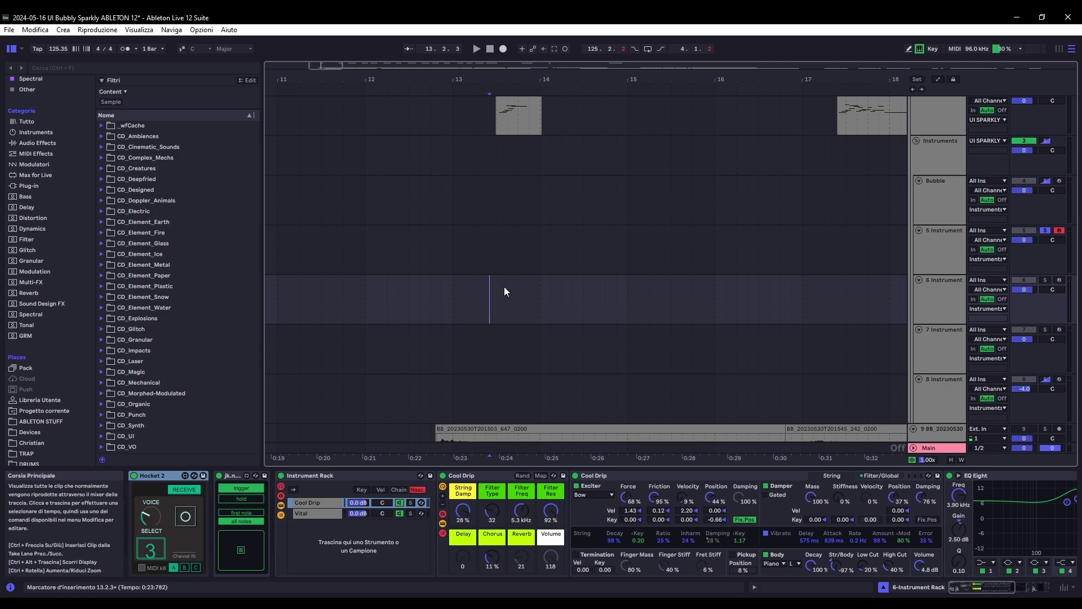
- Move the insert point to the 7 Instrument track and zoom out
scroll(497, 299, "down", 2)
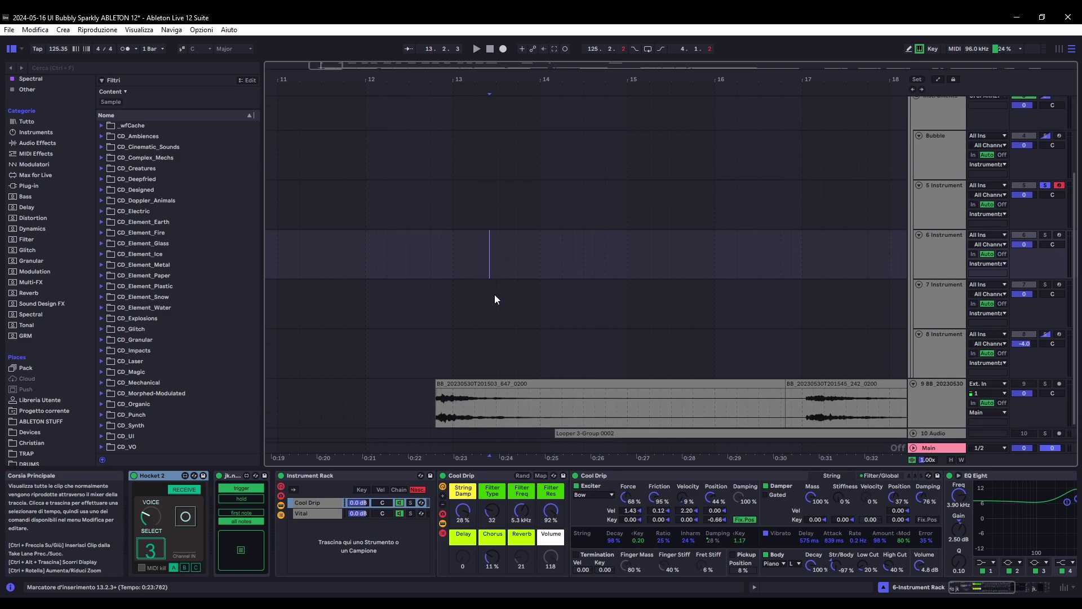
scroll(495, 299, "up", 2)
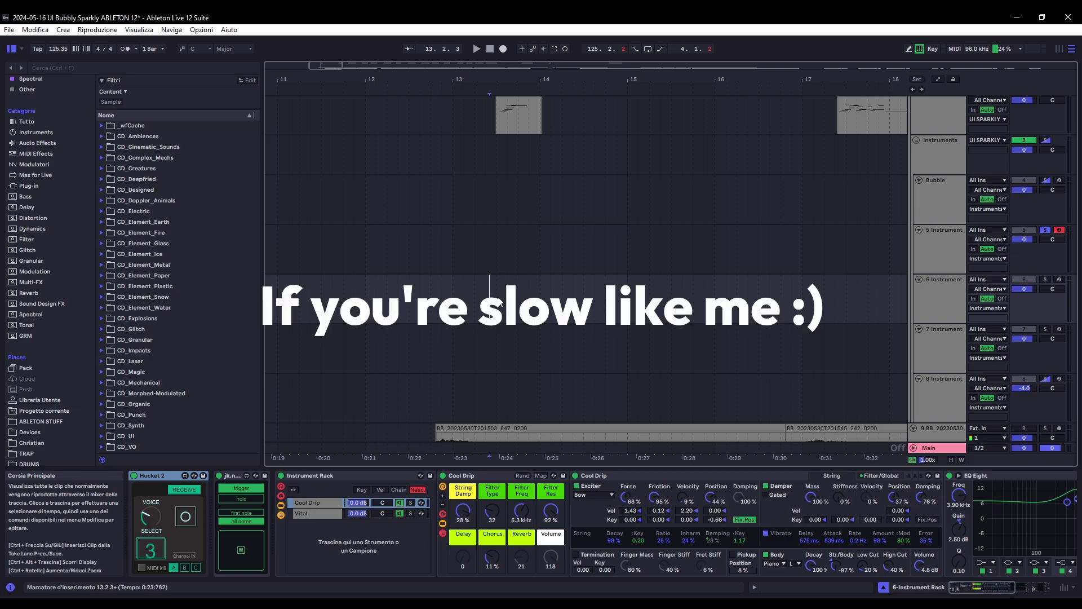
scroll(495, 296, "down", 2)
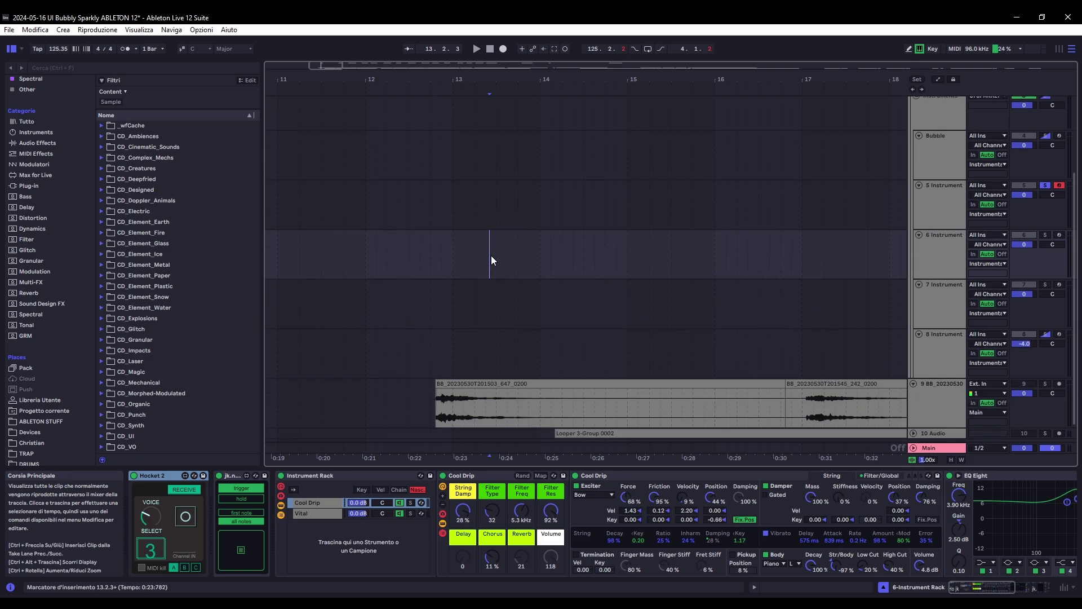
left_click(489, 302)
scroll(530, 281, "down", 3, "ctrl")
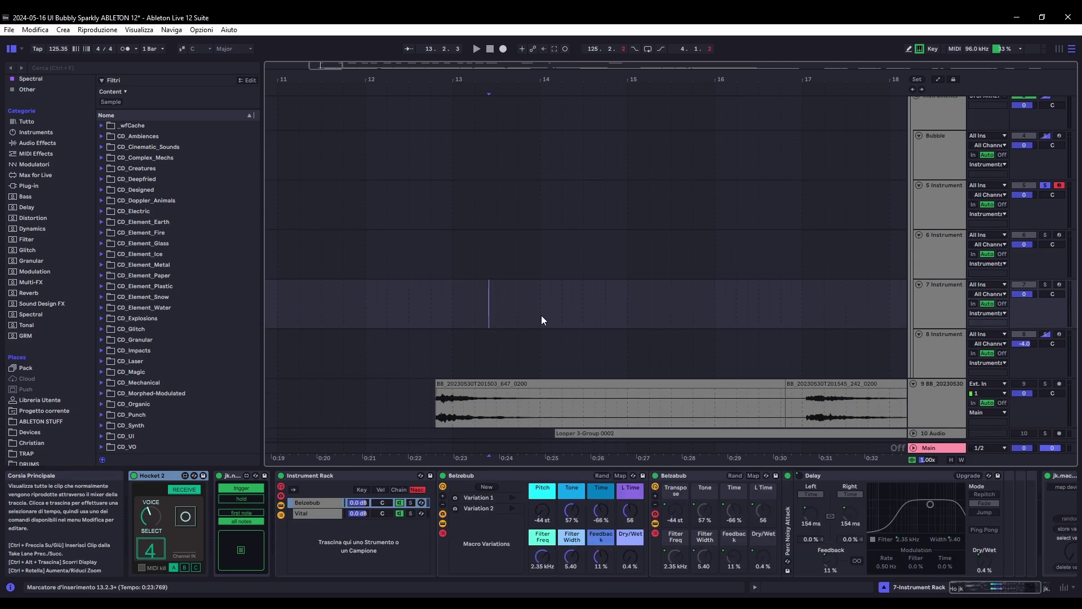
scroll(542, 316, "down", 1)
scroll(460, 303, "down", 5, "ctrl")
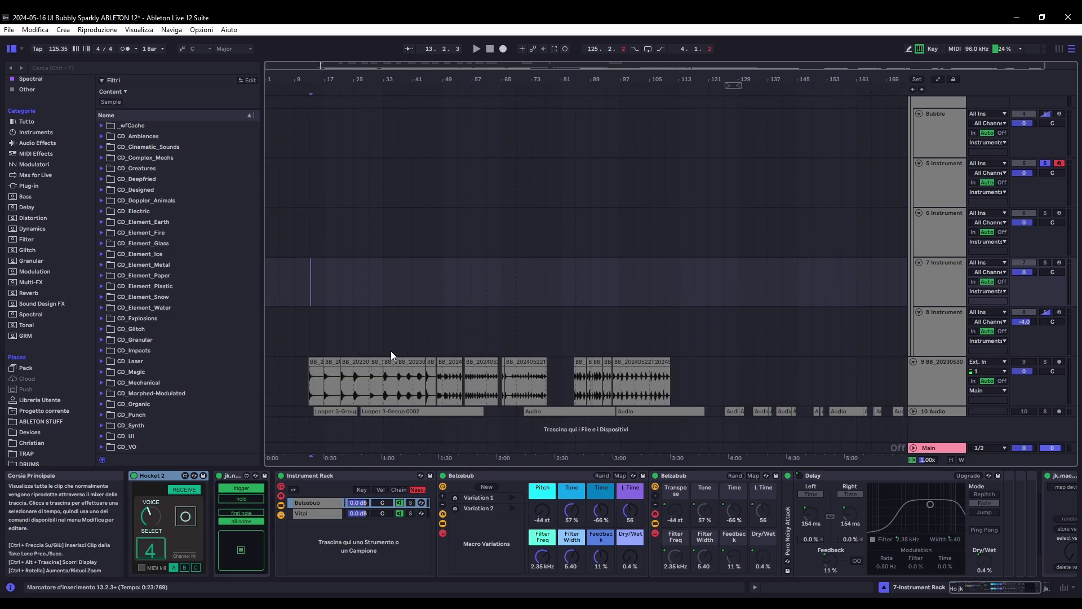
- Reselect the Bubble track and open its Phase Plant plugin window
scroll(390, 351, "up", 3)
key("Up")
key("Up")
key("Up")
key("plus")
key("plus")
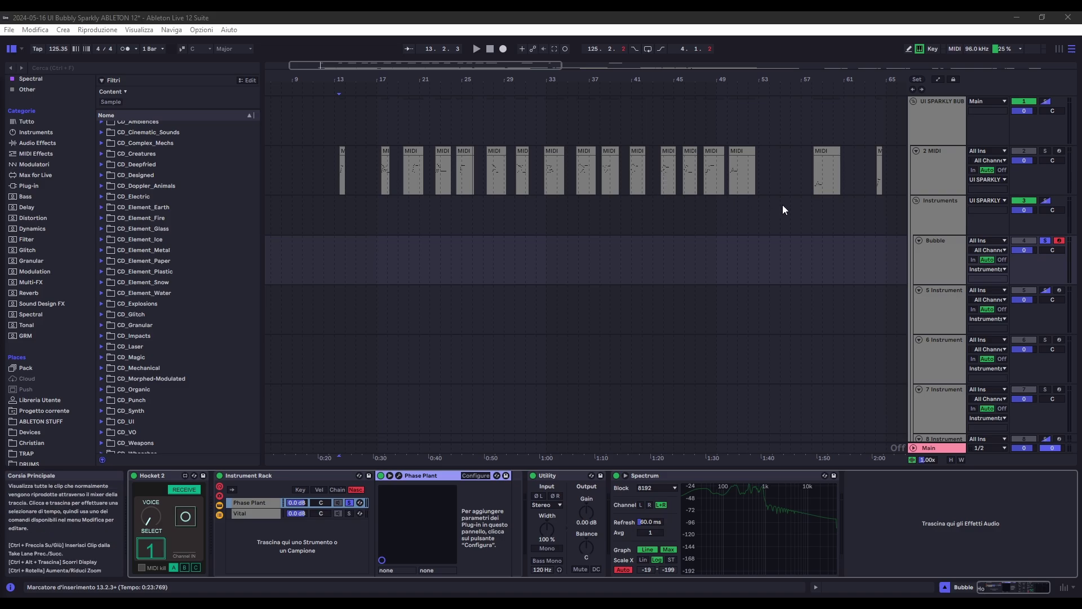
left_click(400, 476)
left_click_drag(800, 34, 808, 35)
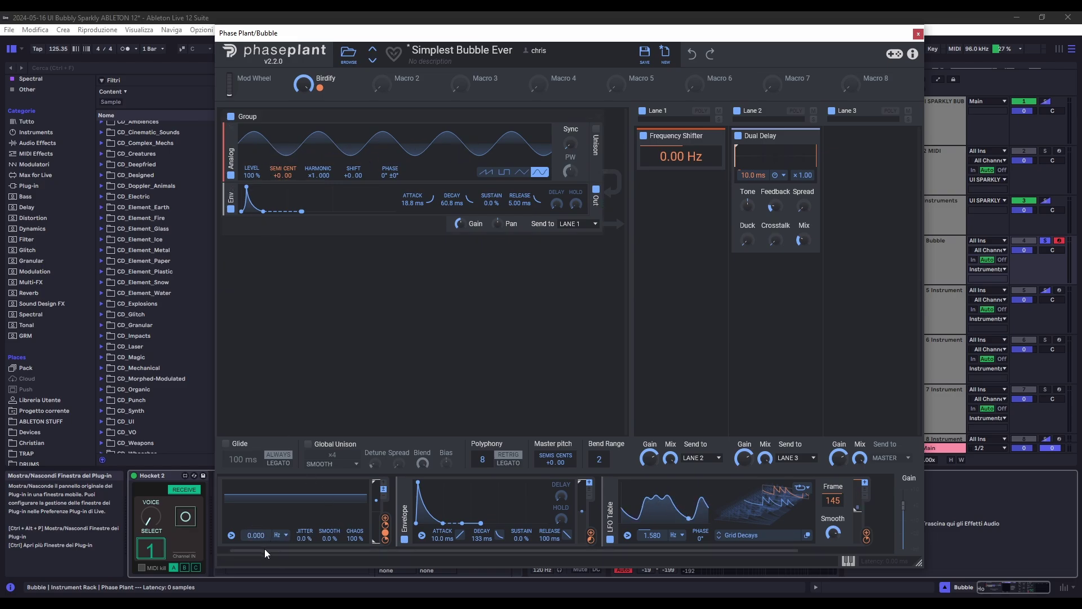
- Review the Simplest Bubble Ever oscillator, Frequency Shifter and Dual Delay lanes, and modulators
left_click_drag(265, 550, 239, 551)
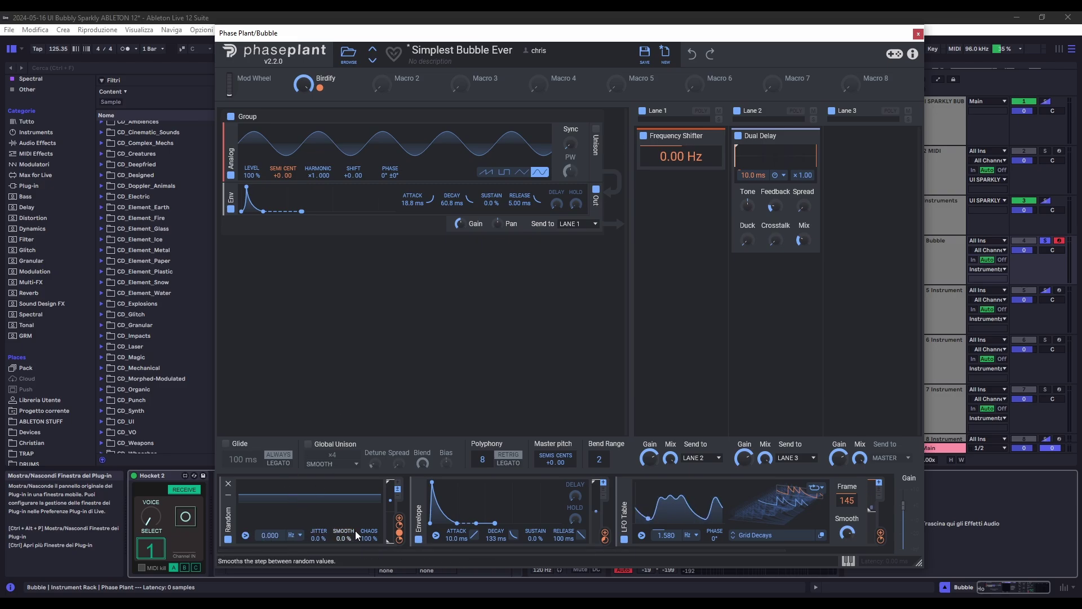
mouse_move(279, 184)
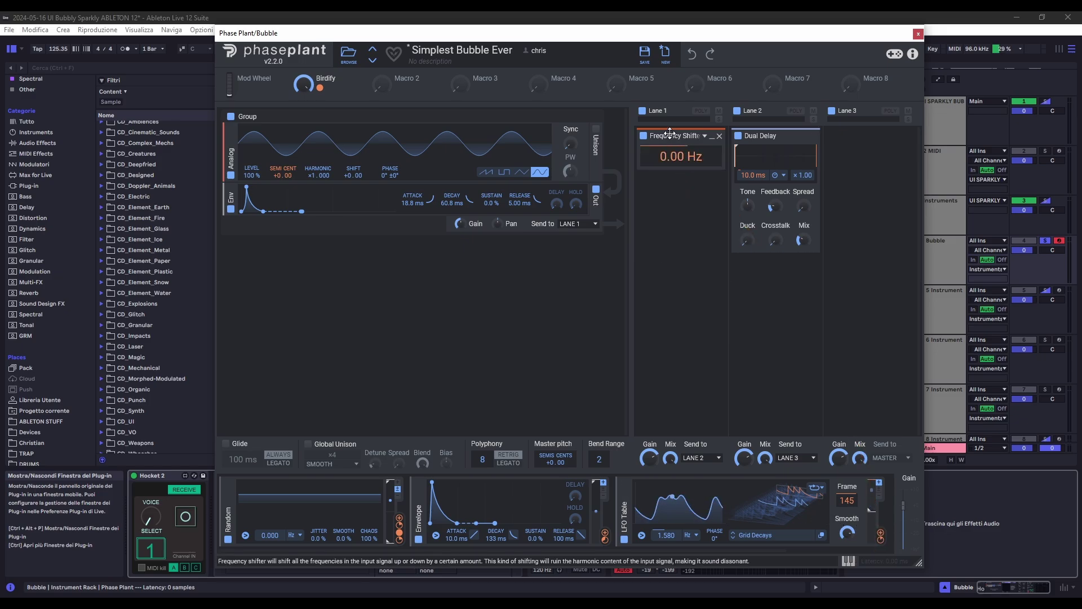
scroll(789, 508, "right", 1)
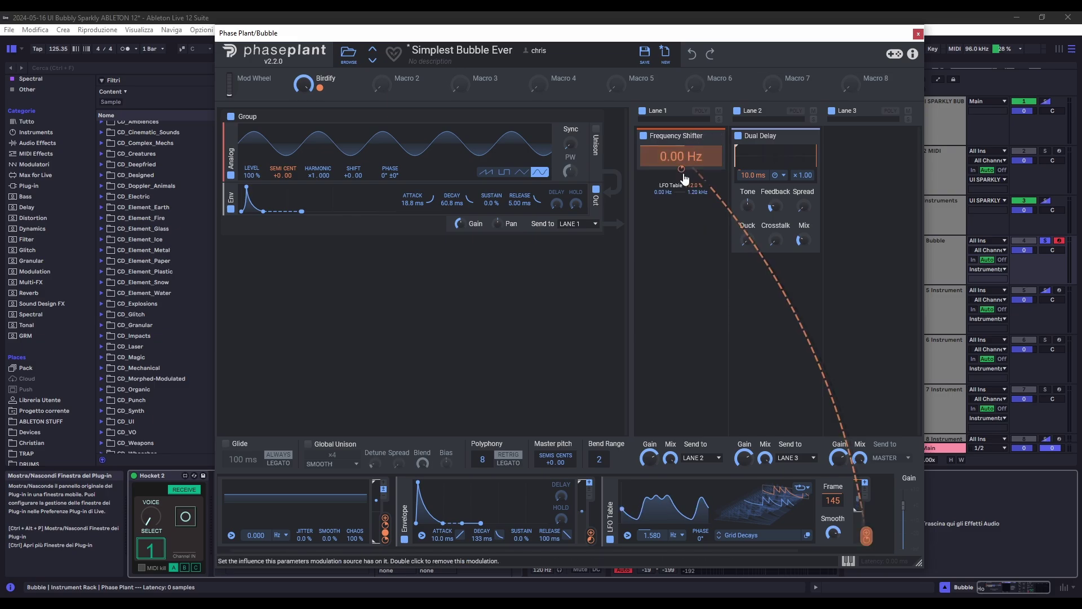
left_click_drag(462, 36, 463, 30)
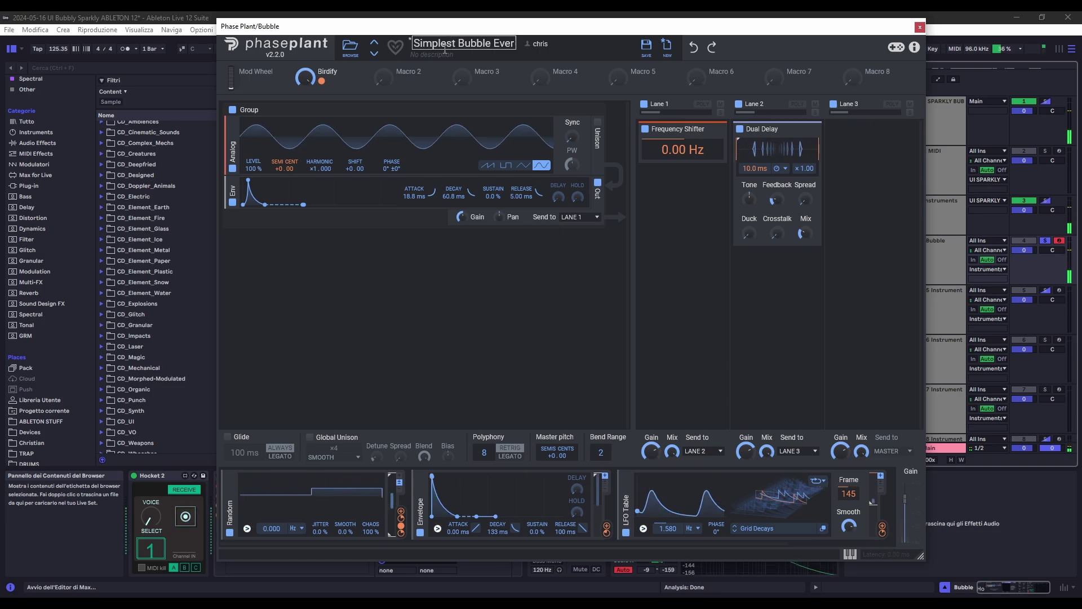
- Close Phase Plant and view Bell Sounding's oscillators B to D, its LFO, and the Shaper
key("Down")
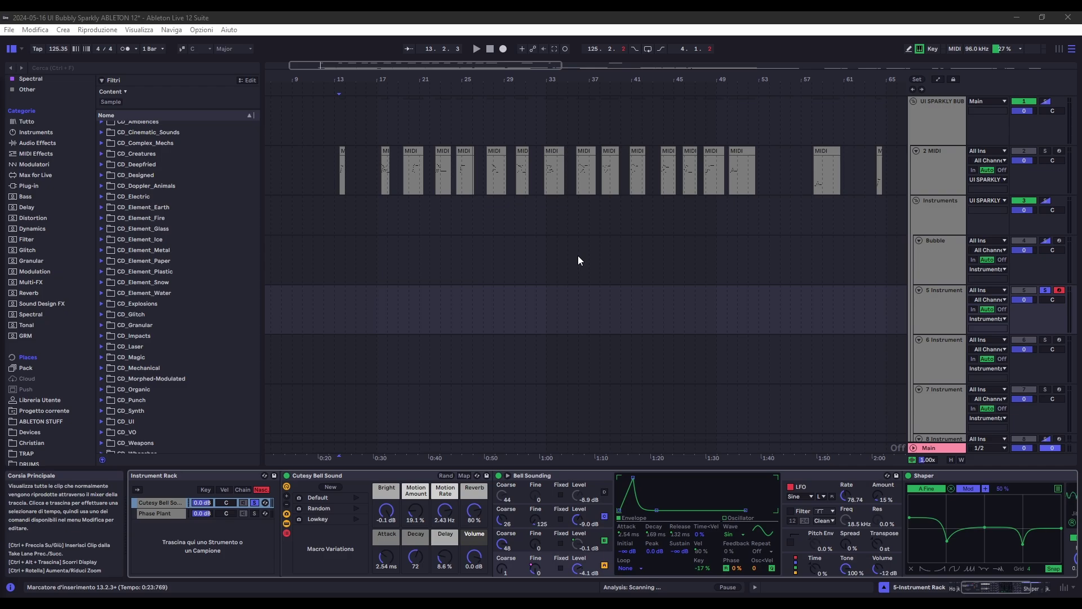
left_click(550, 475)
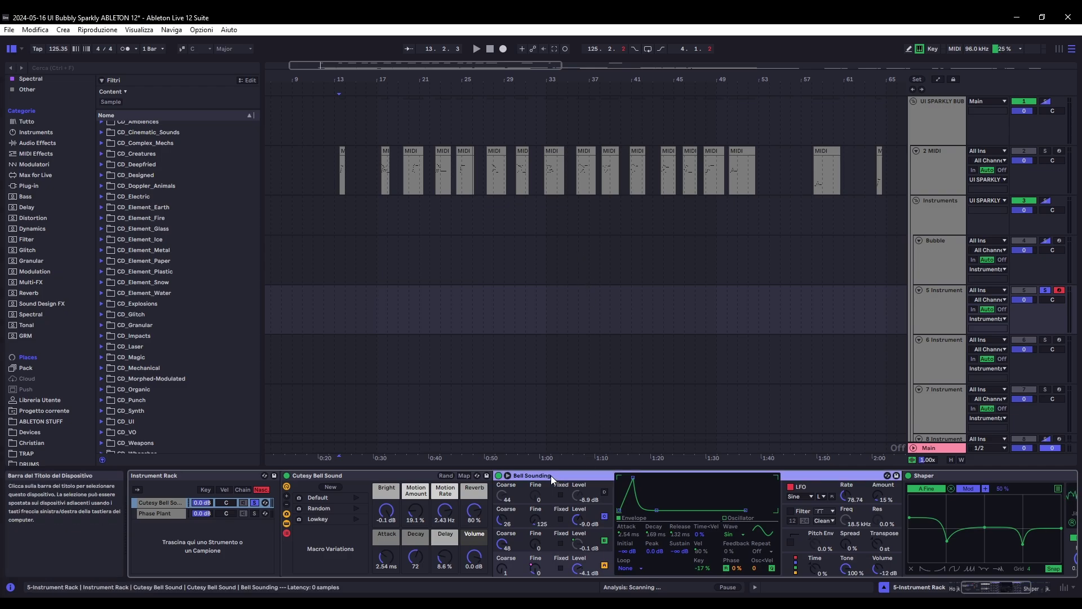
left_click(606, 531)
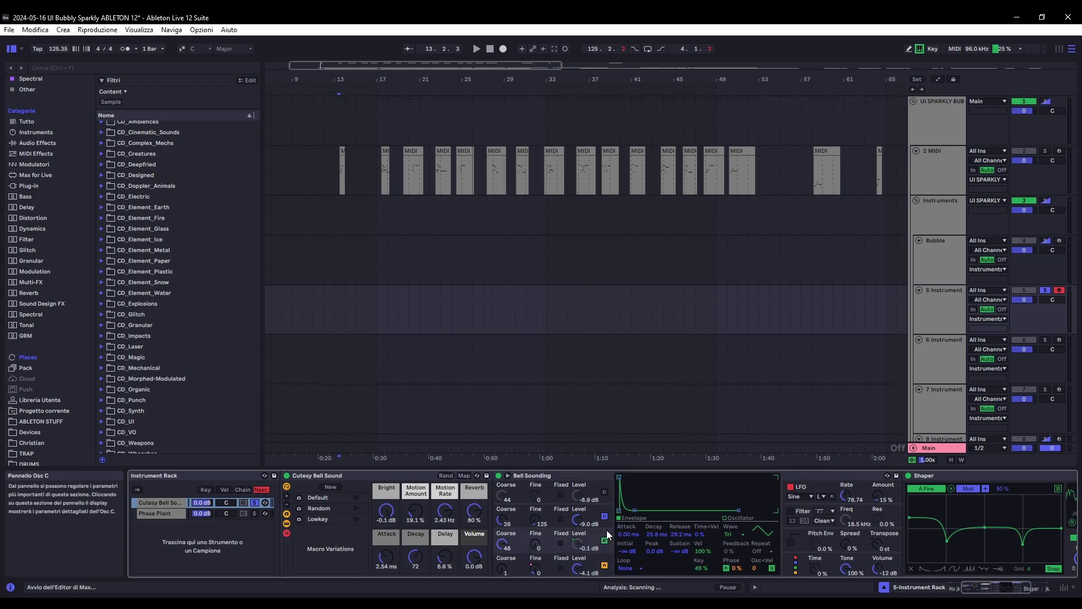
left_click(604, 508)
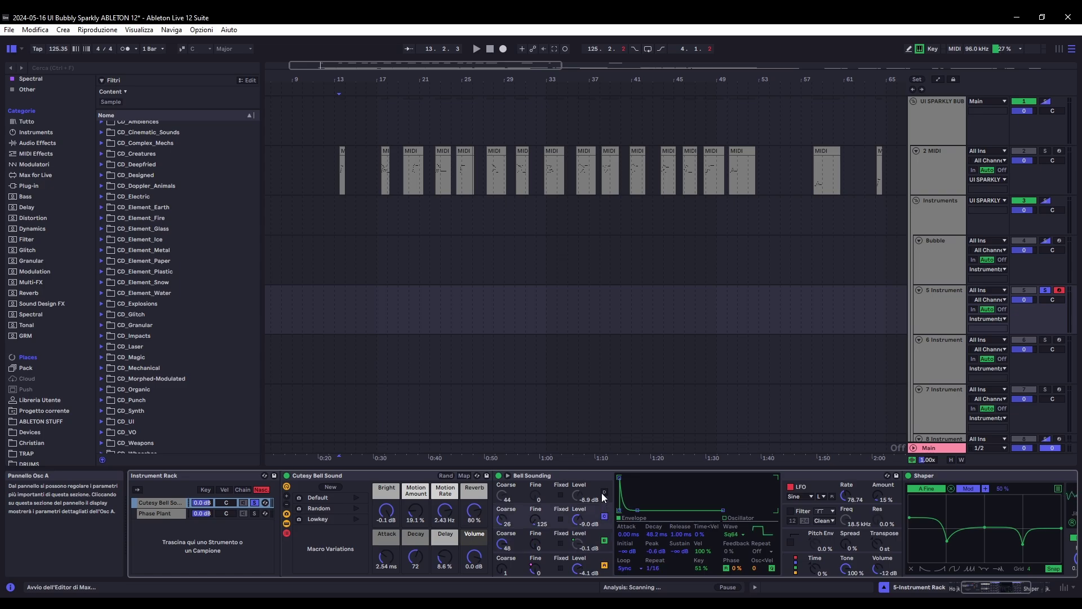
left_click(598, 482)
left_click(818, 485)
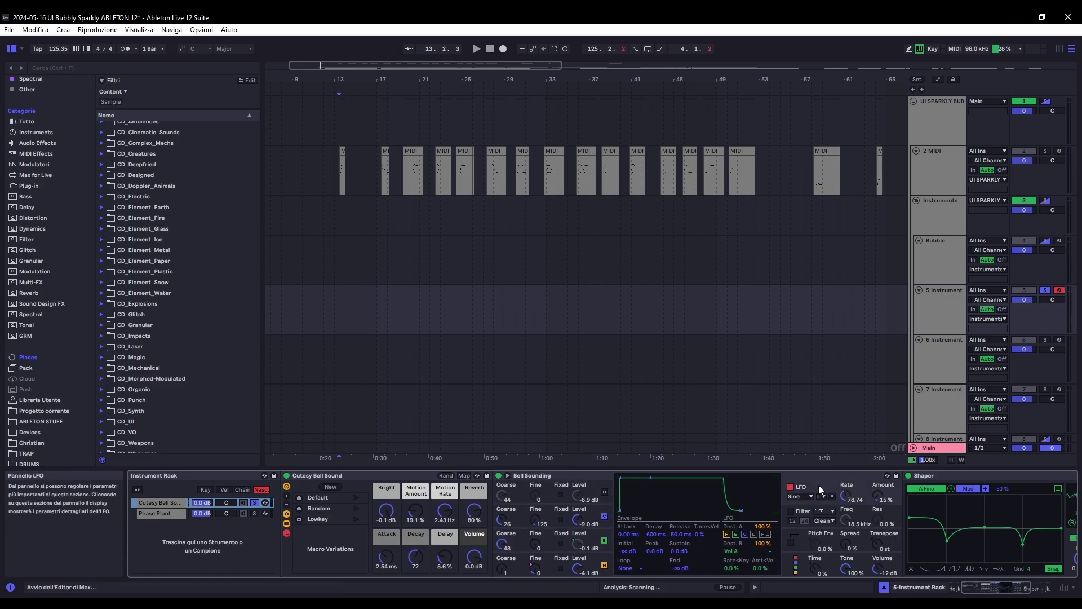
left_click_drag(983, 587, 1001, 586)
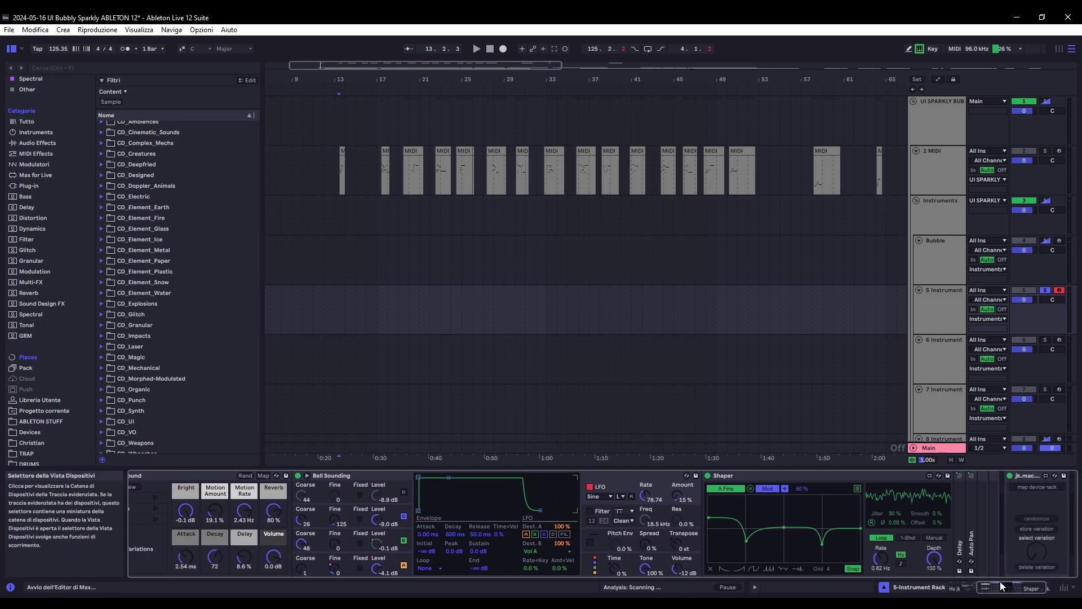
left_click(756, 478)
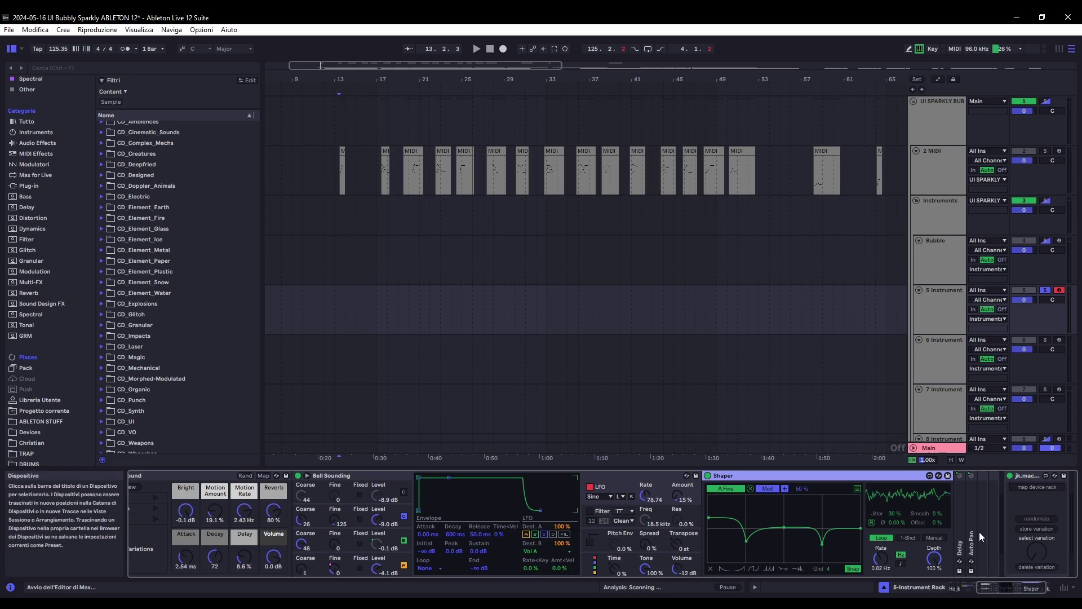
- Unfold the Delay and Auto Pan effects and set the arrangement's playback start point
double_click(961, 498)
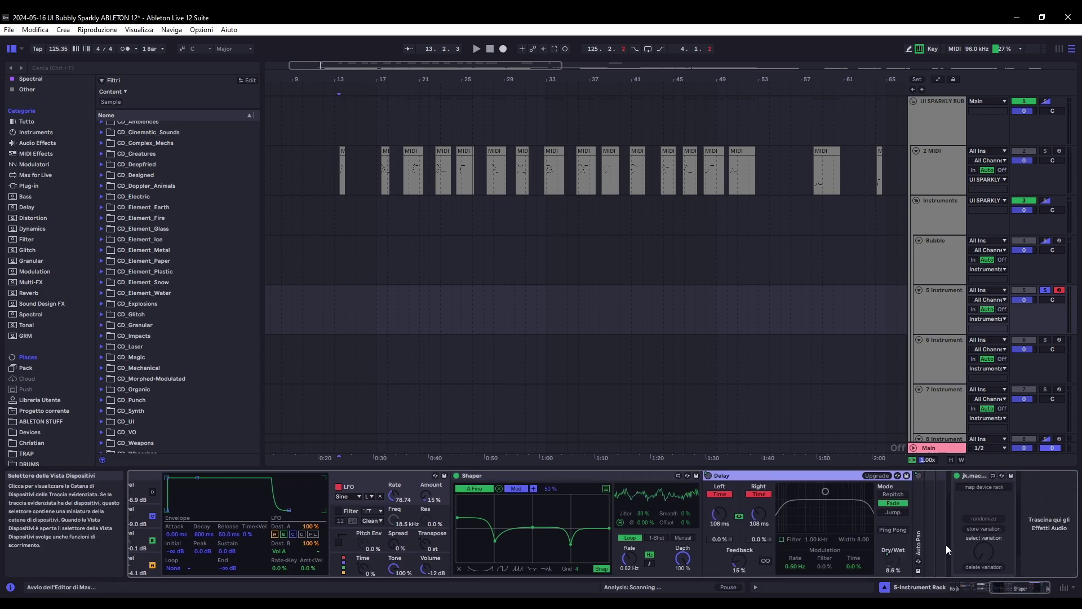
double_click(921, 524)
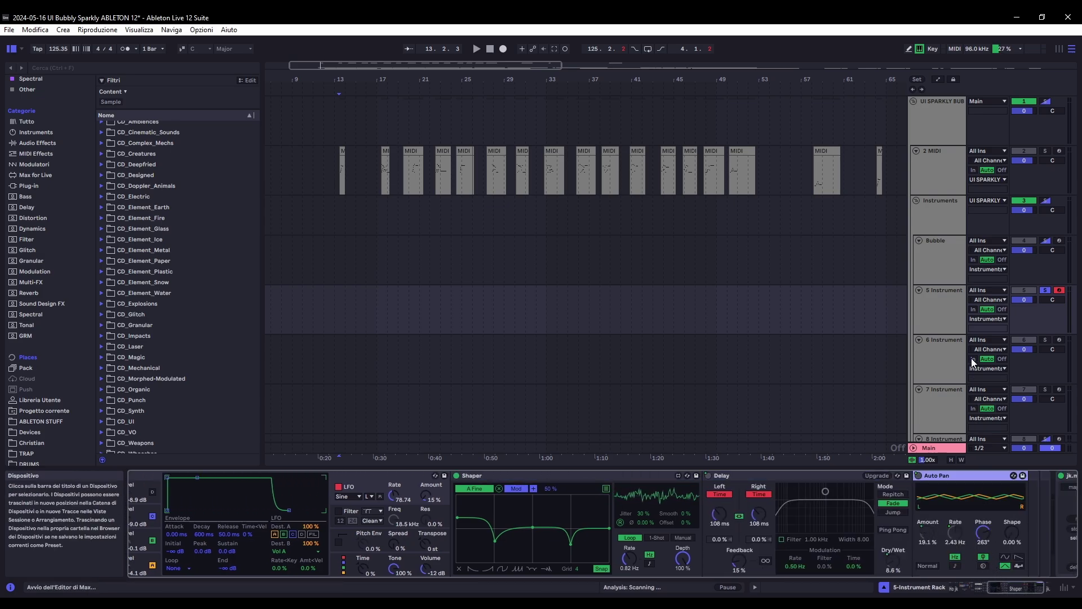
scroll(563, 524, "left", 5)
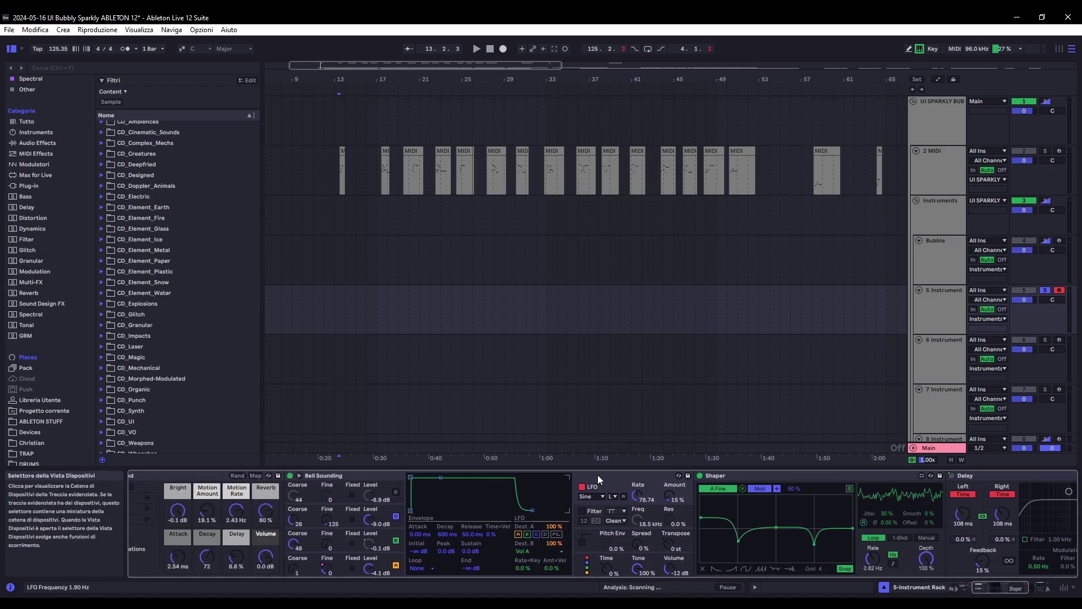
left_click(339, 359)
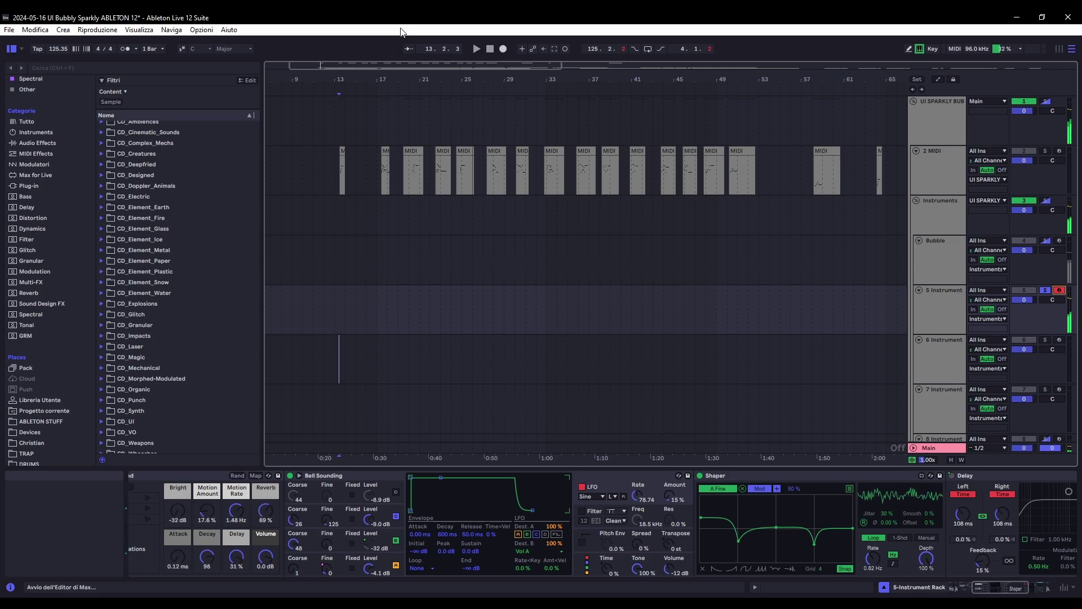
- Show track 6's Cool Drip, check the exciter list, then view Filter/Global and String settings
left_click(524, 359)
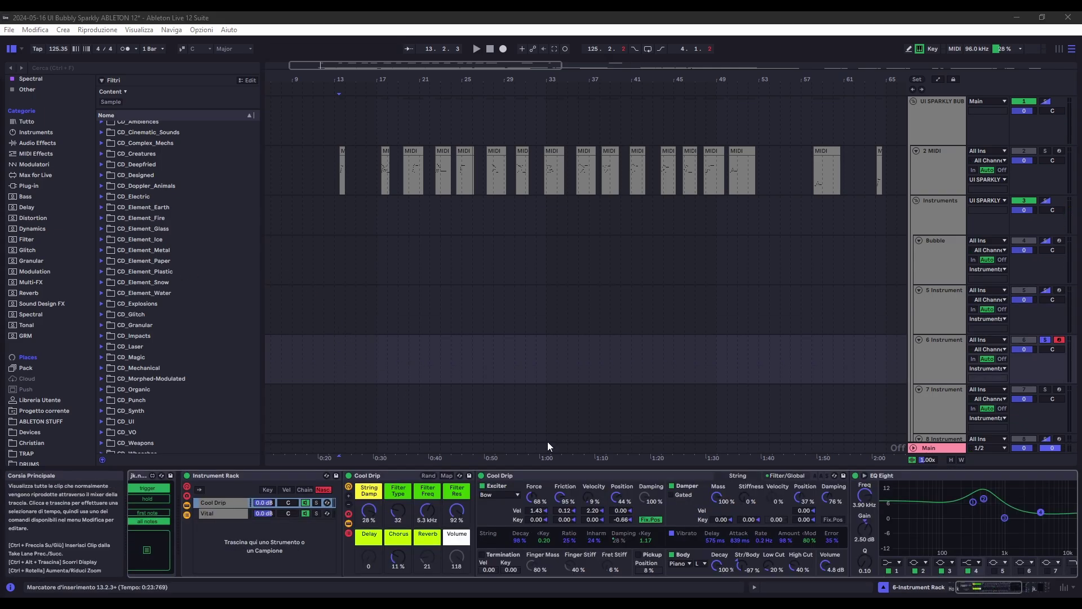
left_click_drag(974, 579, 989, 584)
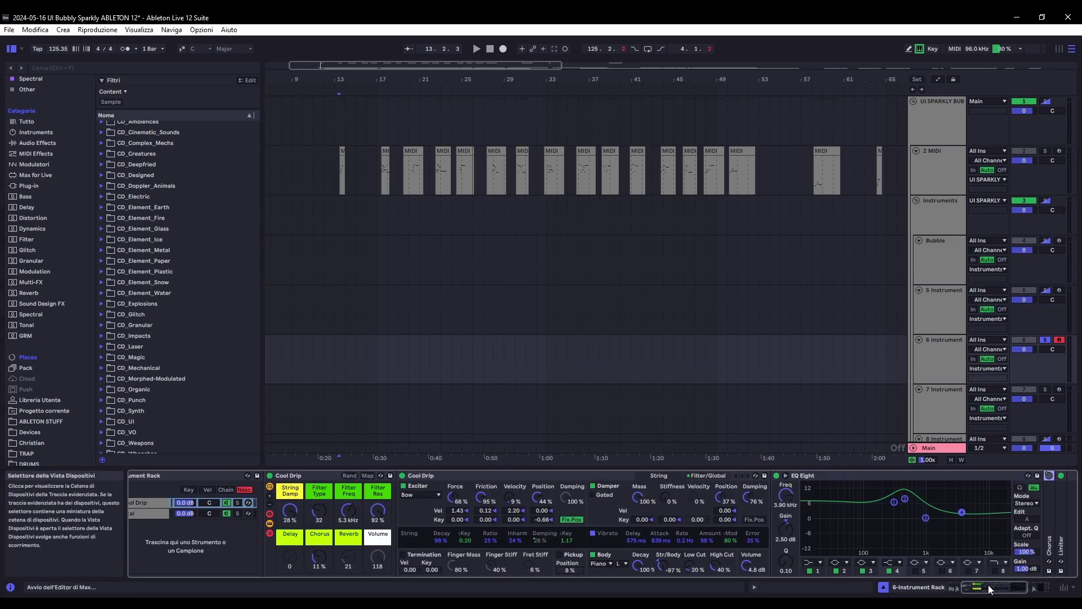
left_click(443, 476)
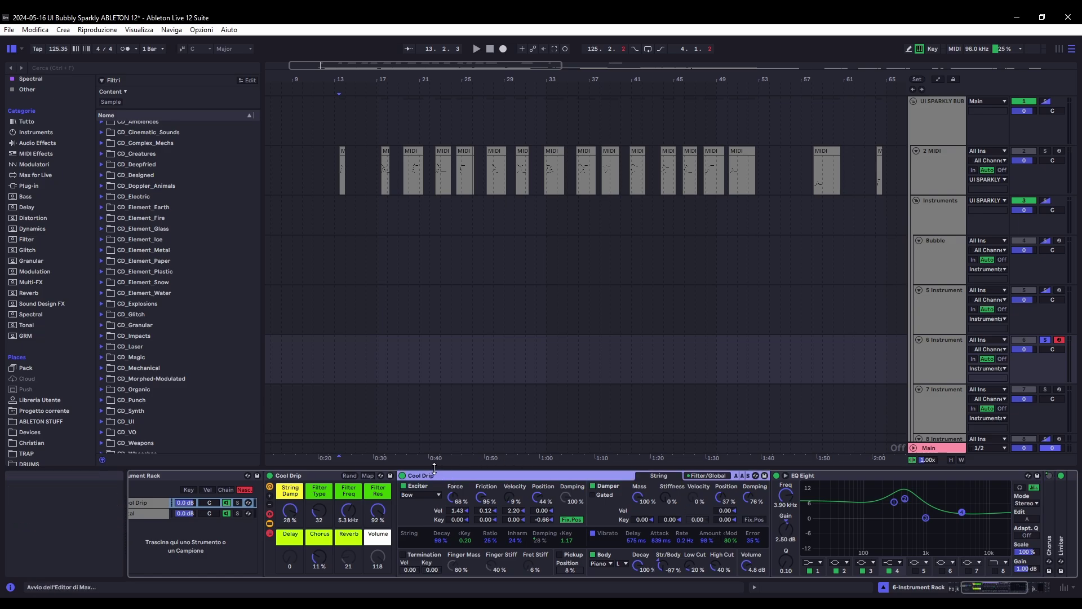
left_click(426, 492)
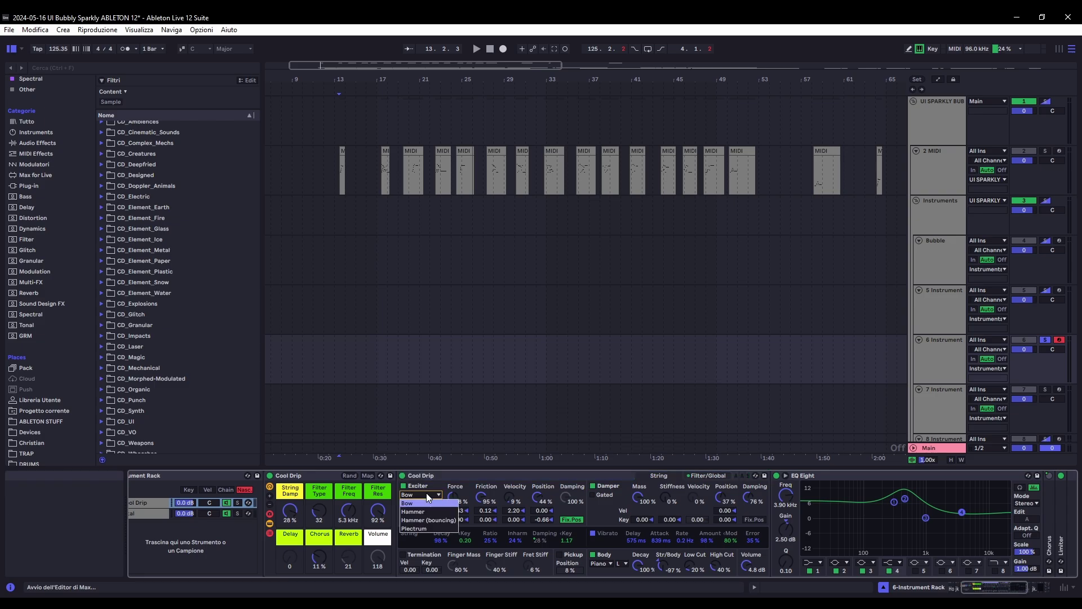
left_click(426, 492)
left_click(708, 475)
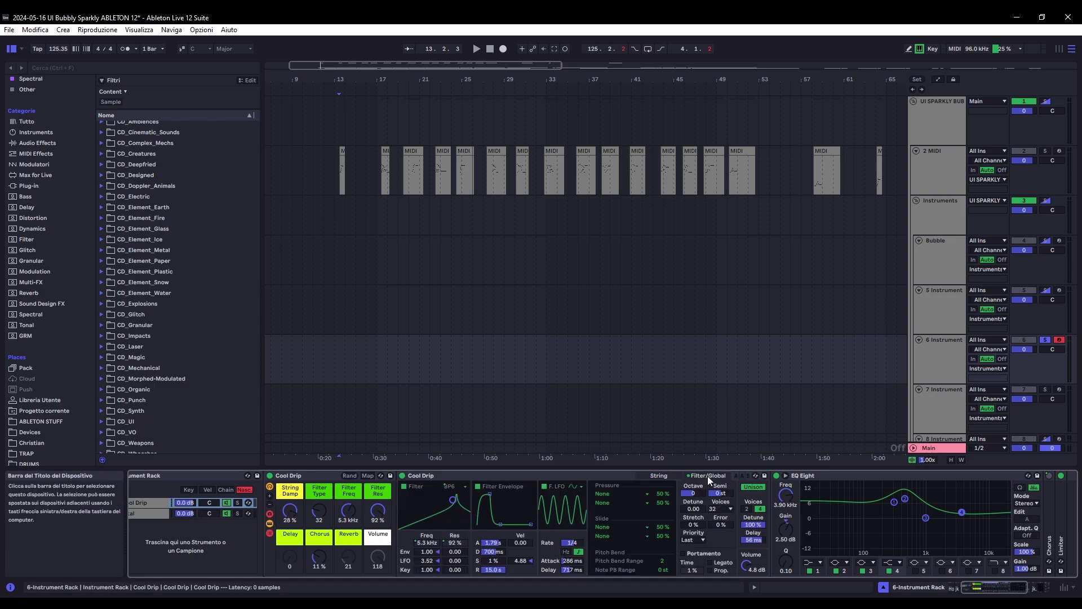
left_click(664, 474)
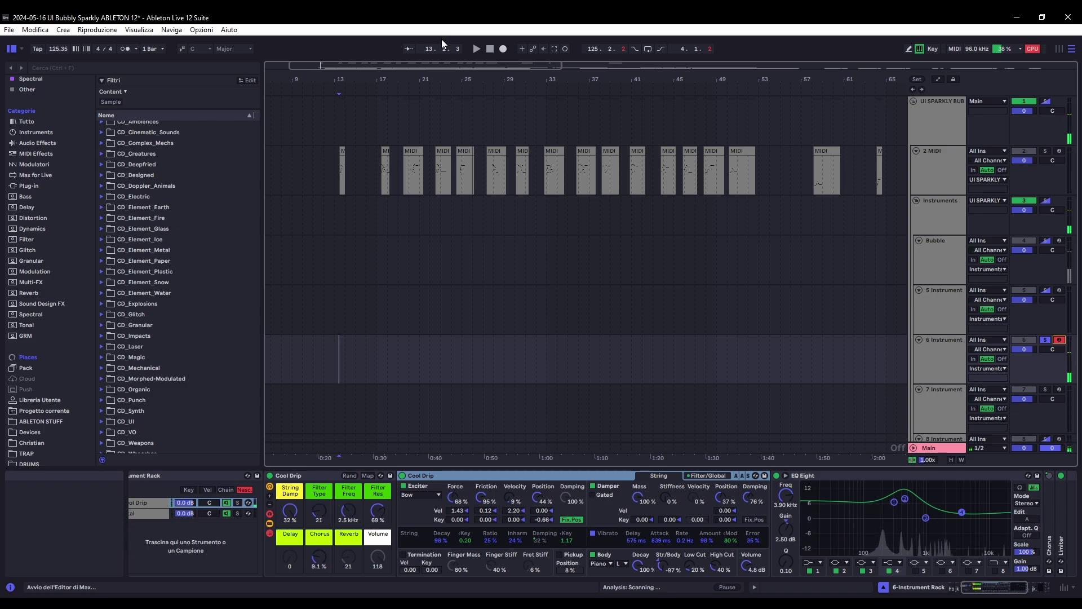
- Select track 7 and view Operator's Osc C and D, filter and pitch envelopes
scroll(304, 350, "down", 5)
left_click(303, 349)
scroll(422, 444, "down", 1)
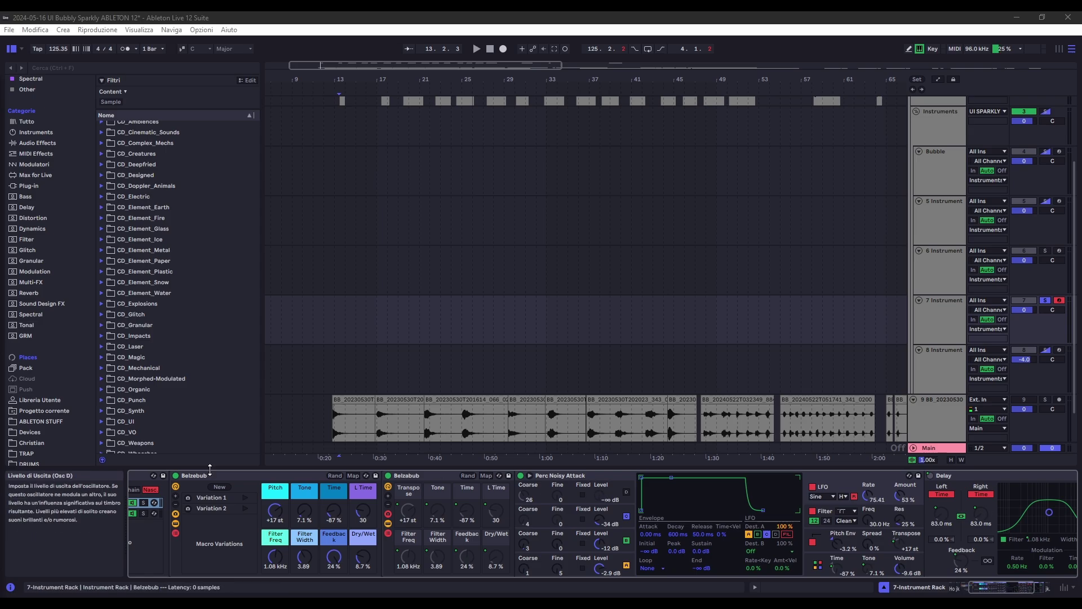
left_click(629, 535)
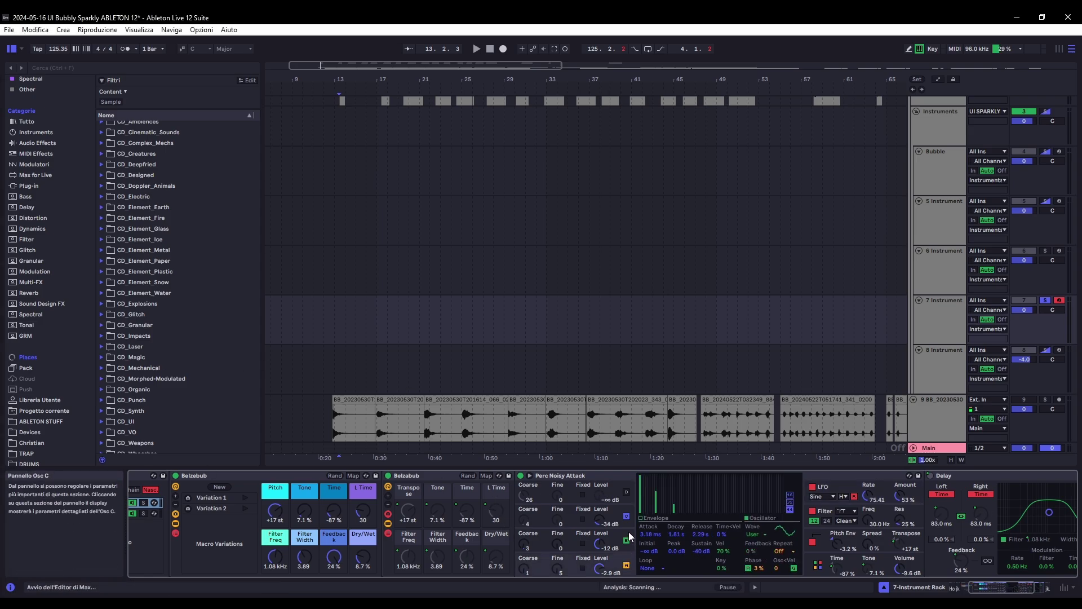
left_click(626, 537)
left_click(626, 516)
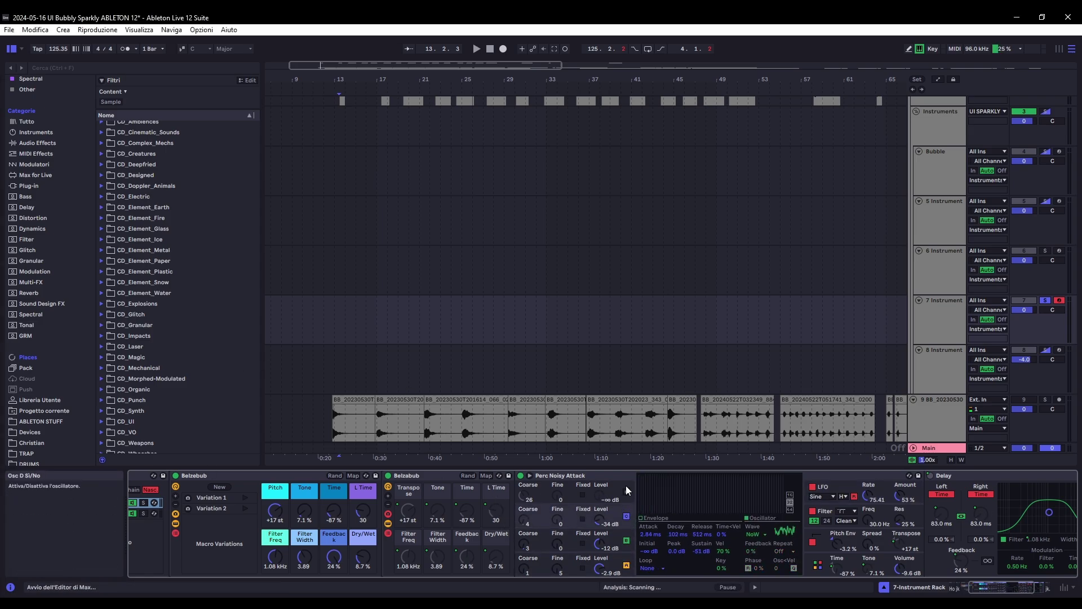
left_click(626, 492)
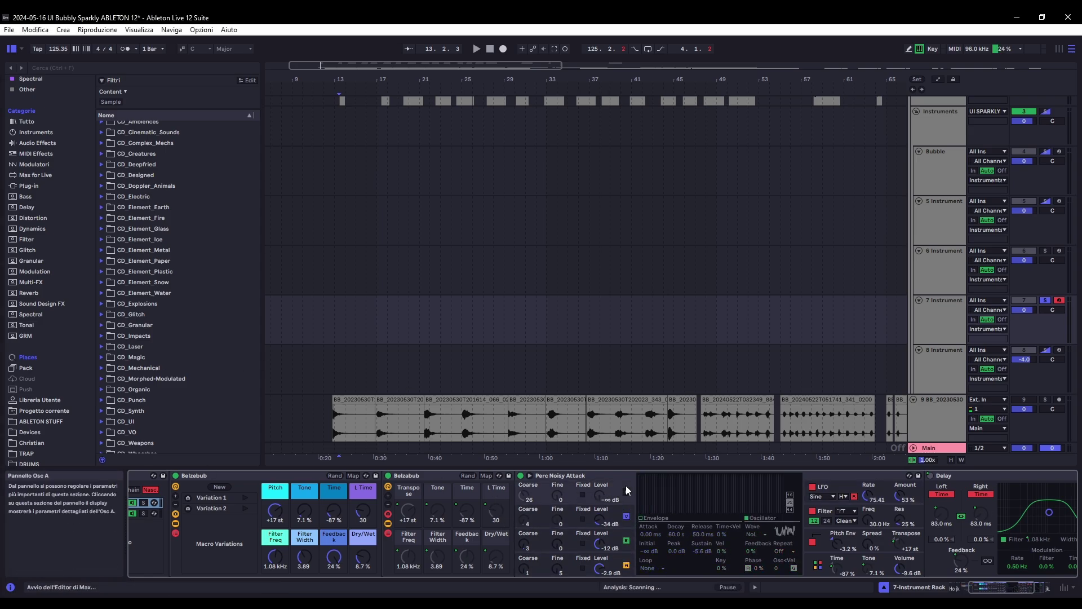
left_click(829, 512)
left_click(823, 533)
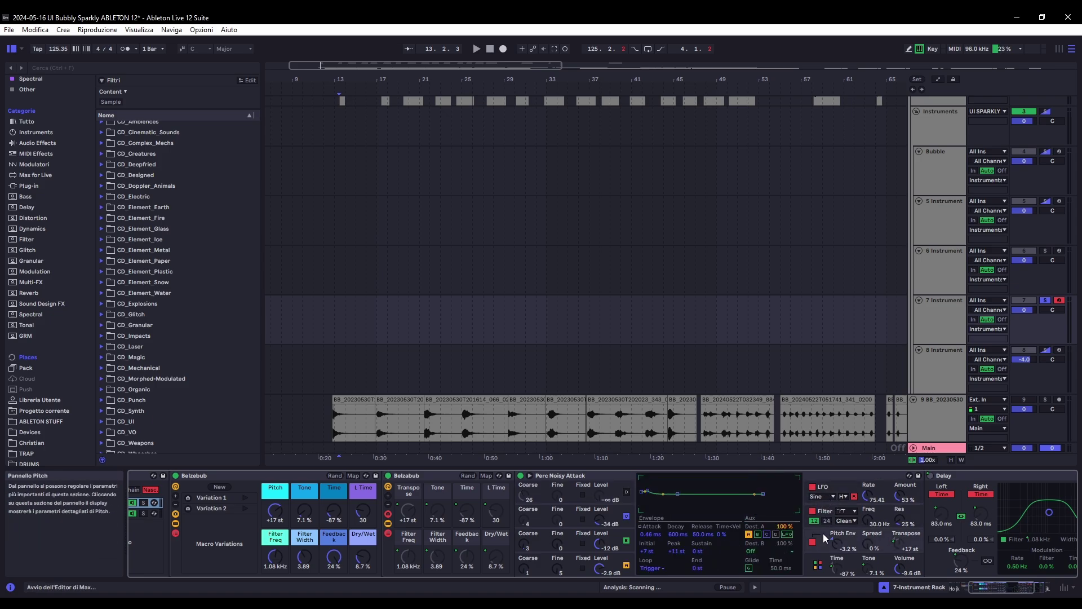
- Scroll the chain to the Delay and Belzebub macro variations, then select track 8
left_click(995, 591)
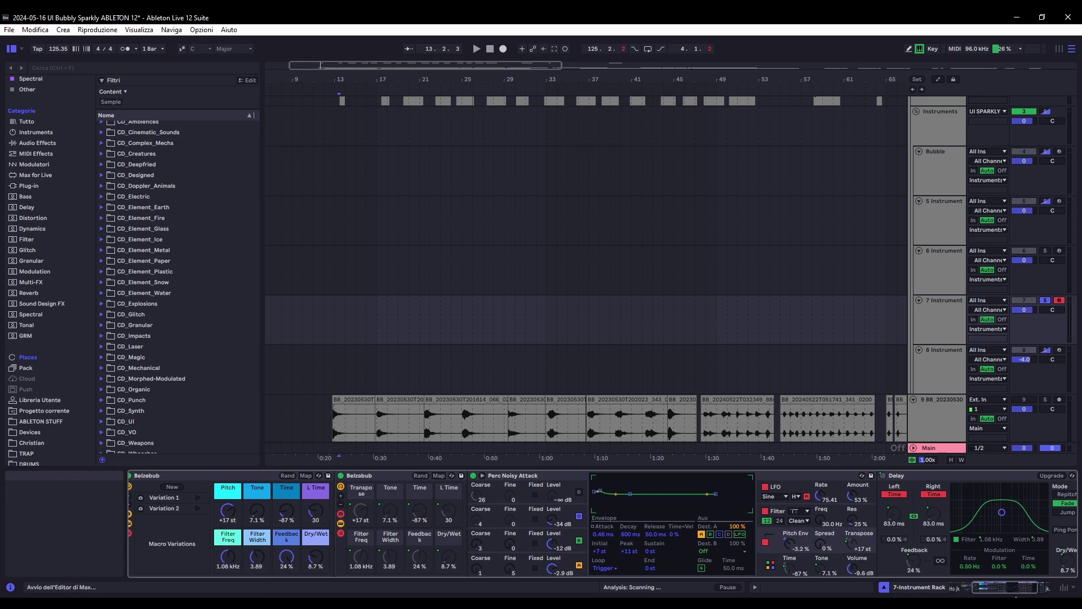
scroll(896, 496, "down", 5)
left_click(1002, 591)
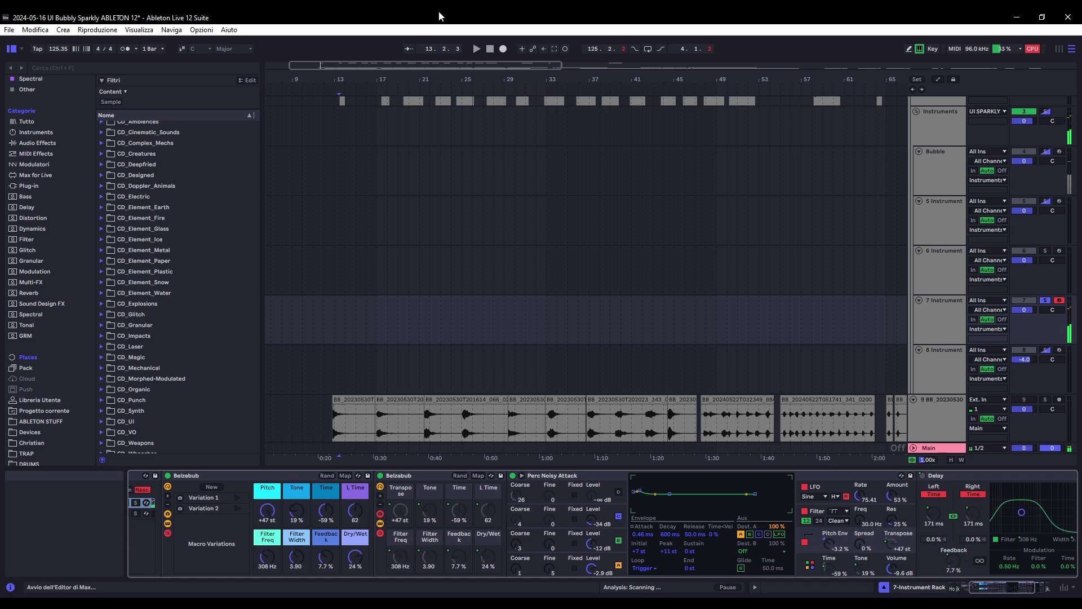
scroll(393, 364, "down", 1)
left_click(392, 364)
- Open Vital on Little Clank, check the RAND AMP warp mode, and view ENV 3 and LFO 1
left_click(400, 475)
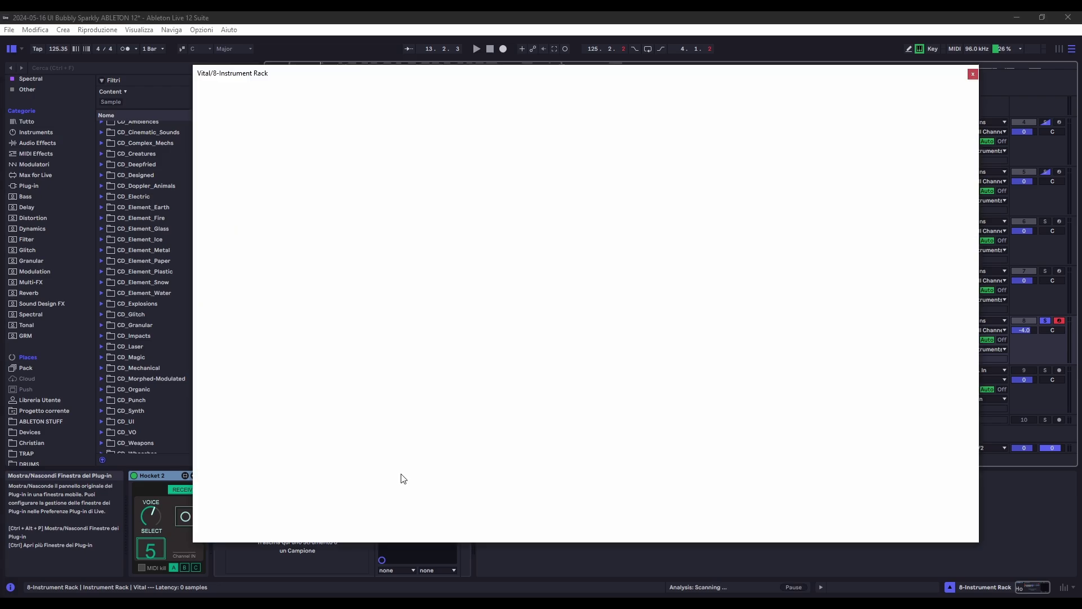
left_click_drag(584, 75, 586, 75)
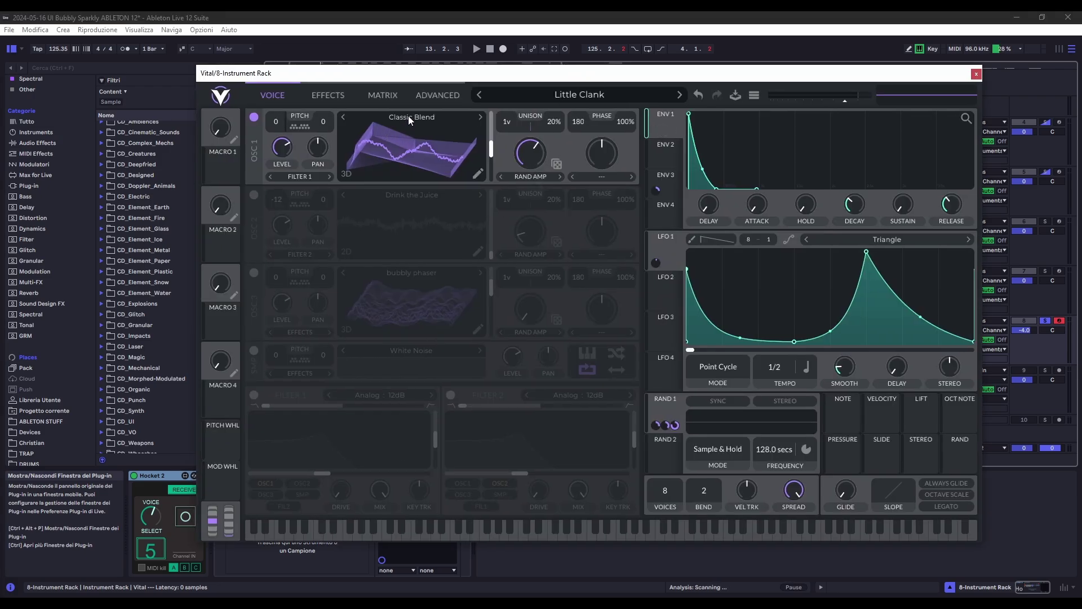
left_click(531, 177)
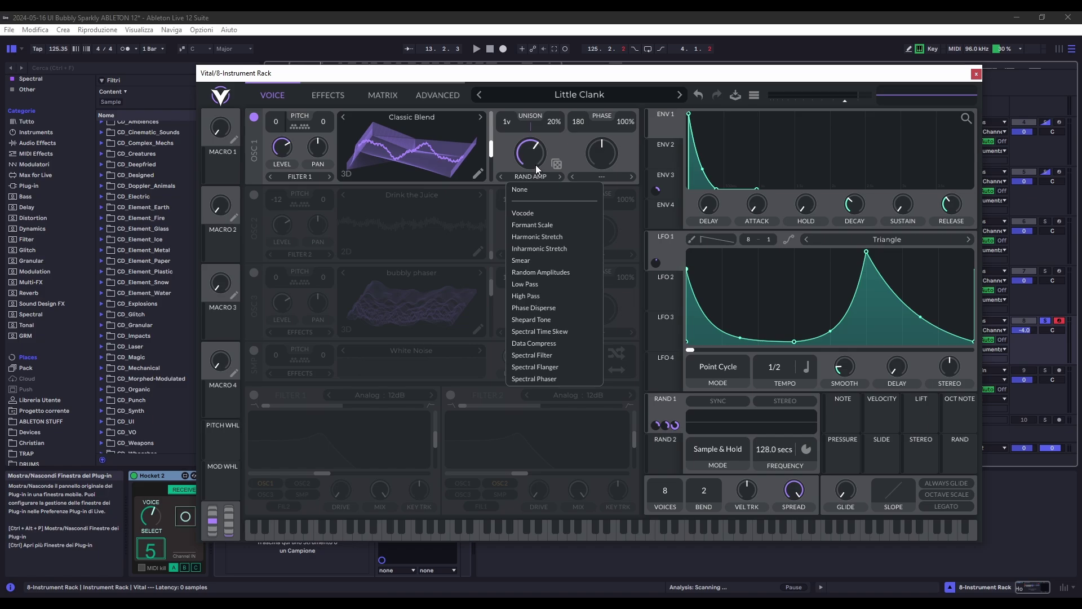
left_click(539, 181)
left_click(657, 179)
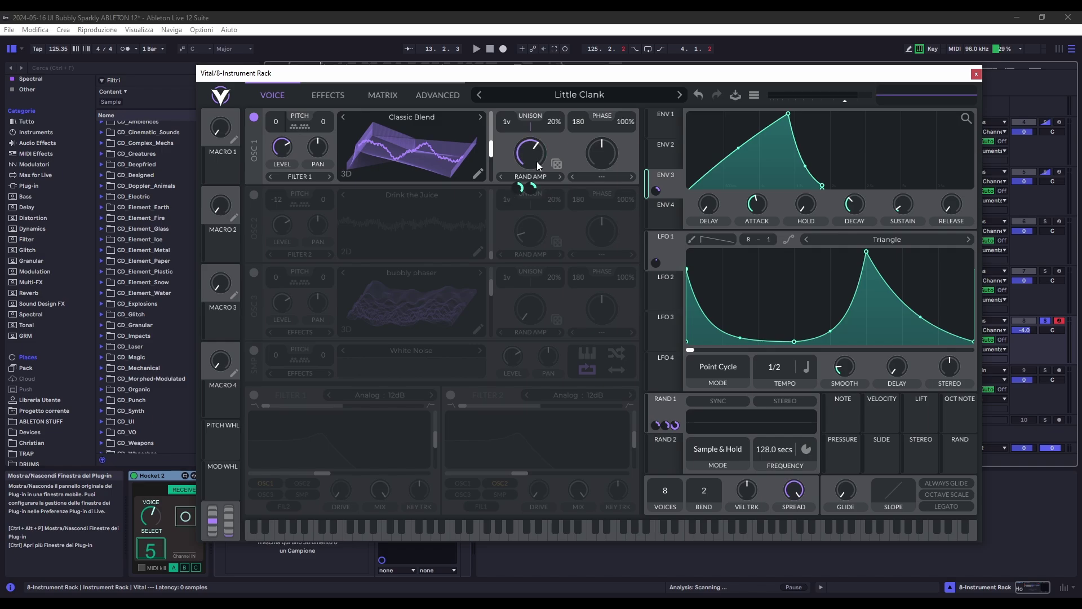
left_click(663, 242)
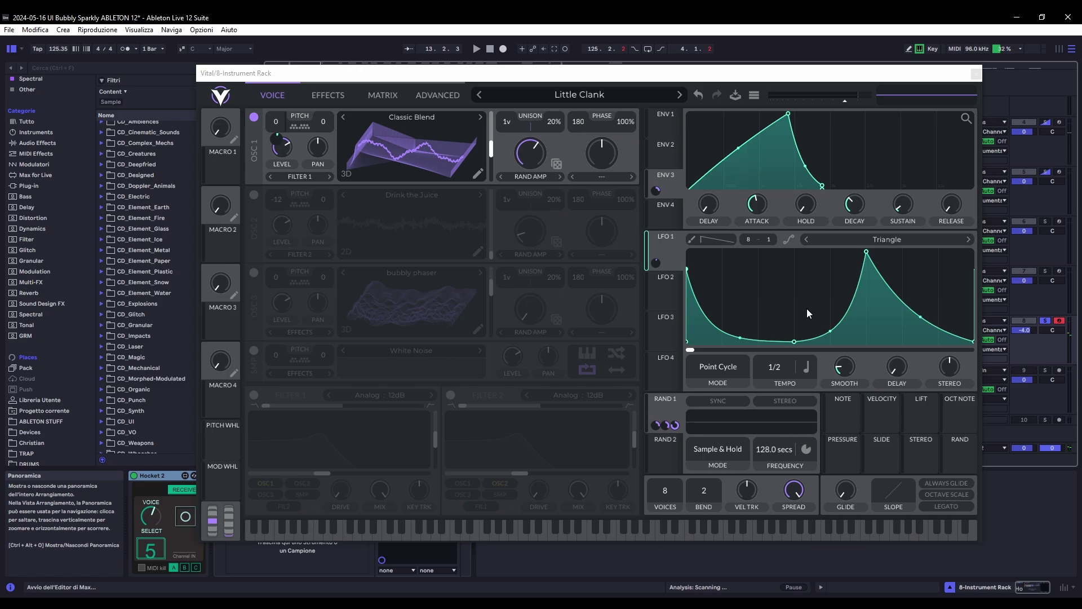
- Route Vital's random modulator to oscillator 1's Unison knob
mouse_move(657, 424)
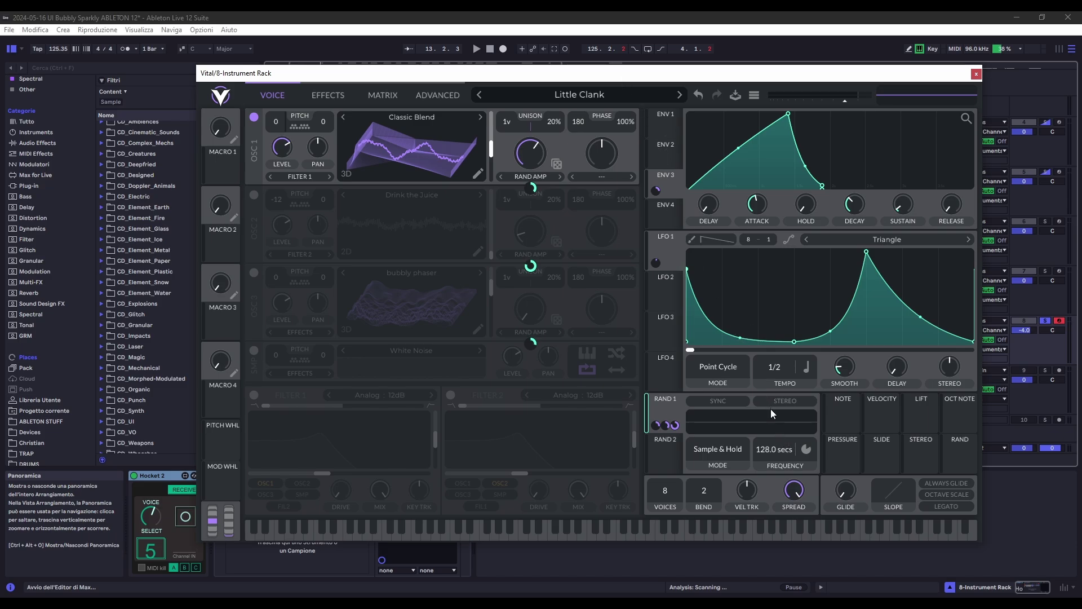
left_click(569, 20)
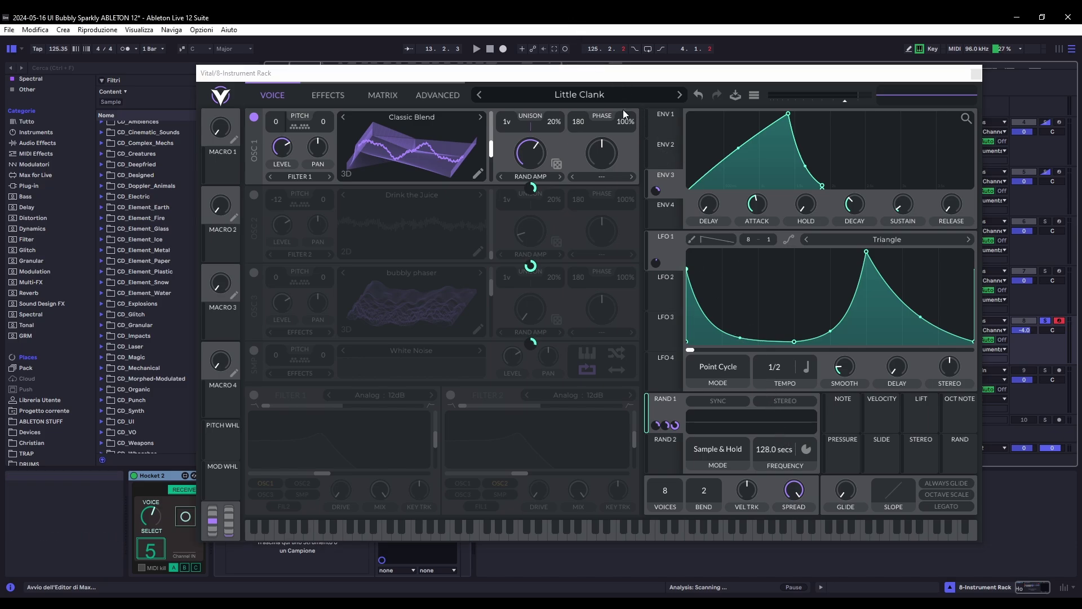
left_click_drag(666, 425, 528, 151)
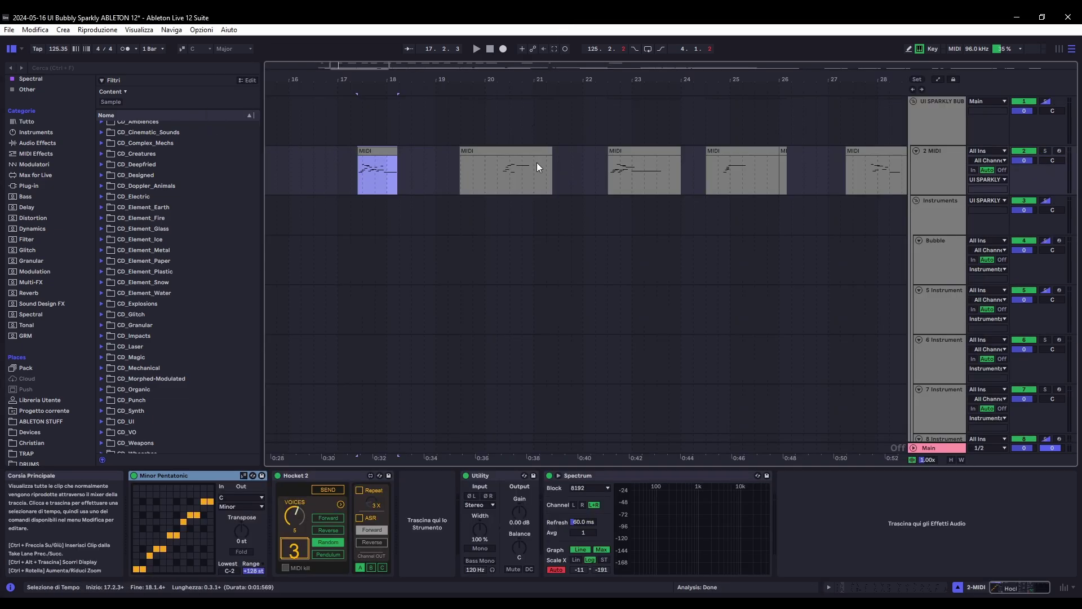
- Select the bar-22 MIDI clip, zoom out around bar 26, and scroll the Bubble track's device chain
left_click(624, 151)
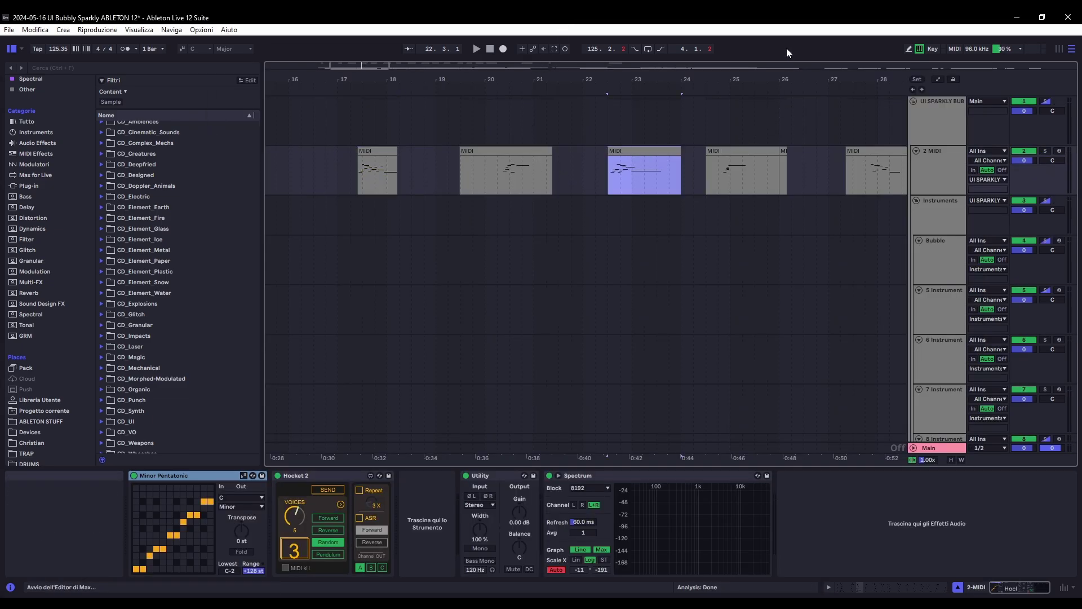
left_click_drag(787, 82, 792, 55)
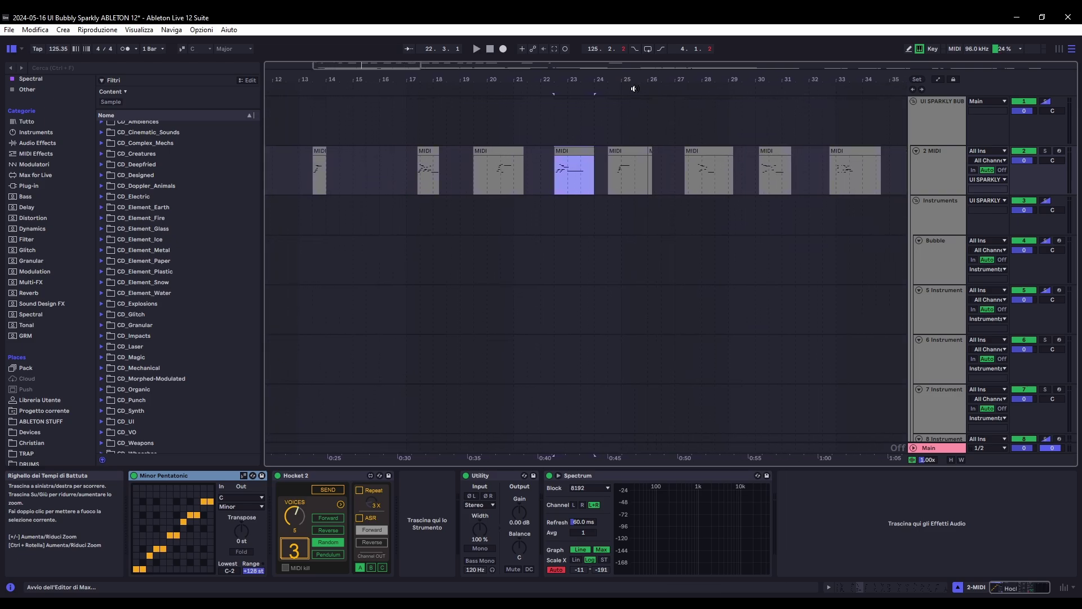
left_click(179, 474)
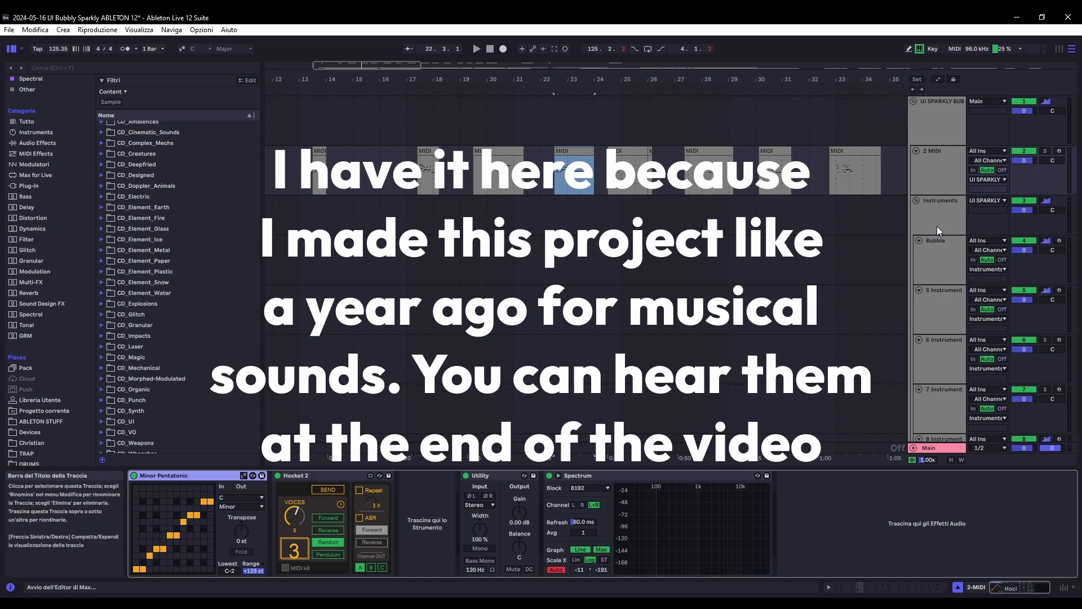
scroll(941, 252, "down", 1)
scroll(940, 238, "down", 1)
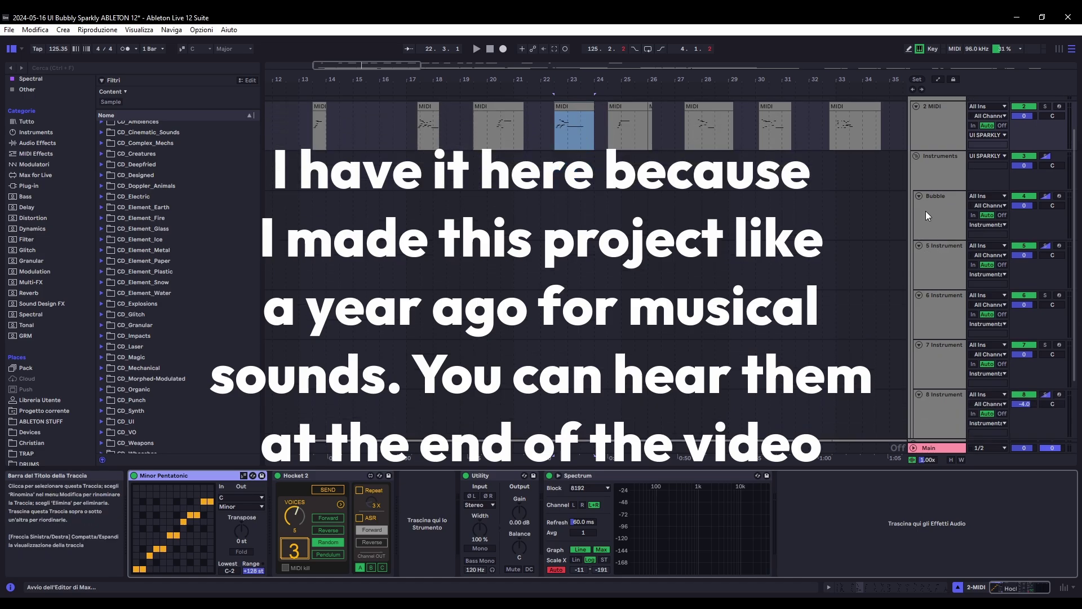
scroll(923, 210, "up", 1)
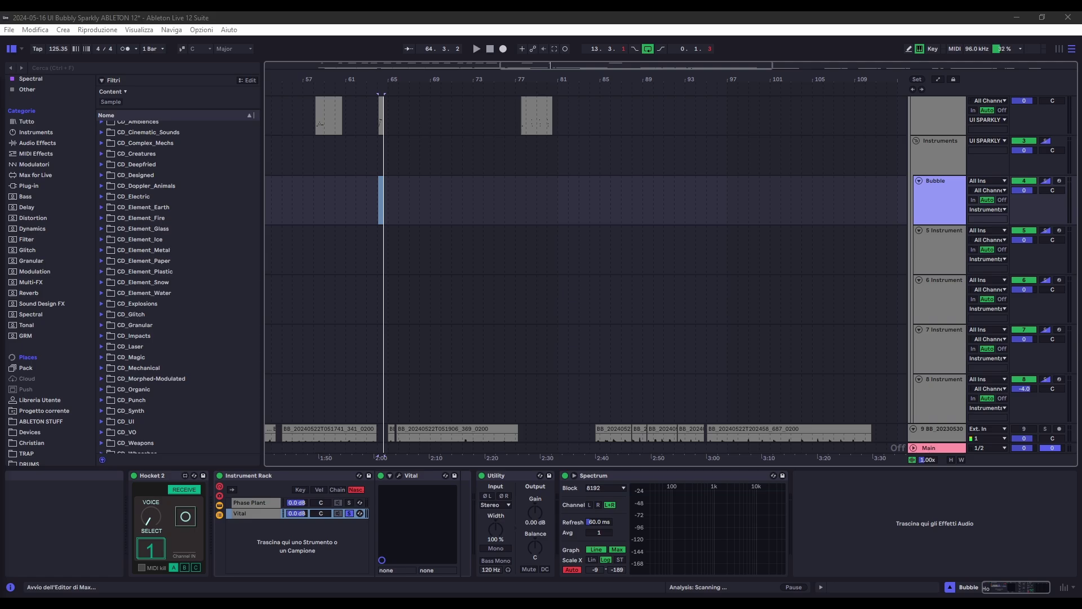
- Preview and close the Vital window, then select the Bubble track to show its devices
left_click(399, 476)
left_click_drag(708, 77, 714, 76)
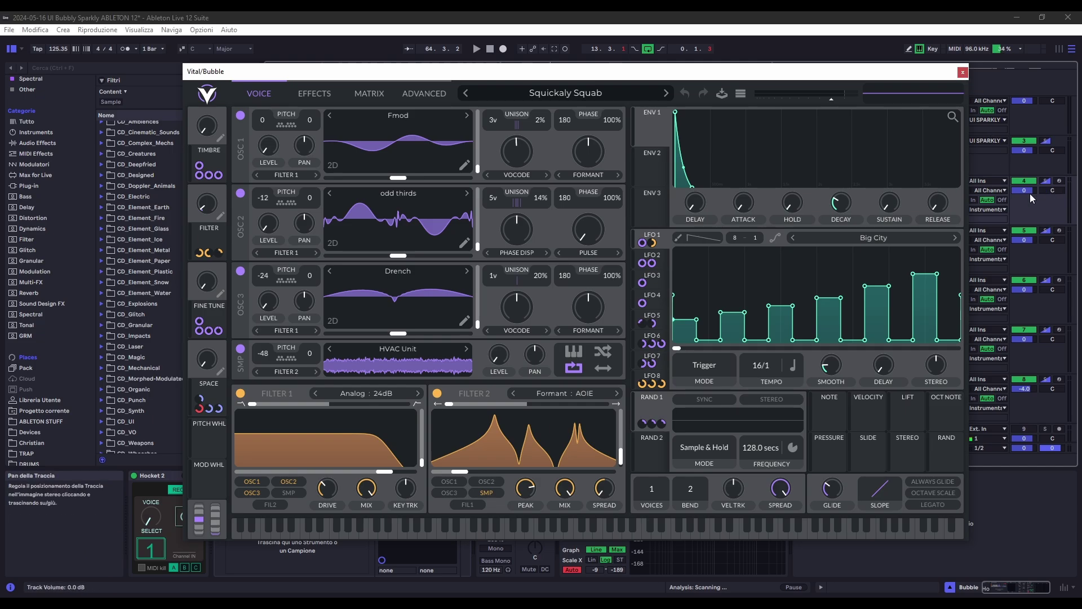
left_click(963, 73)
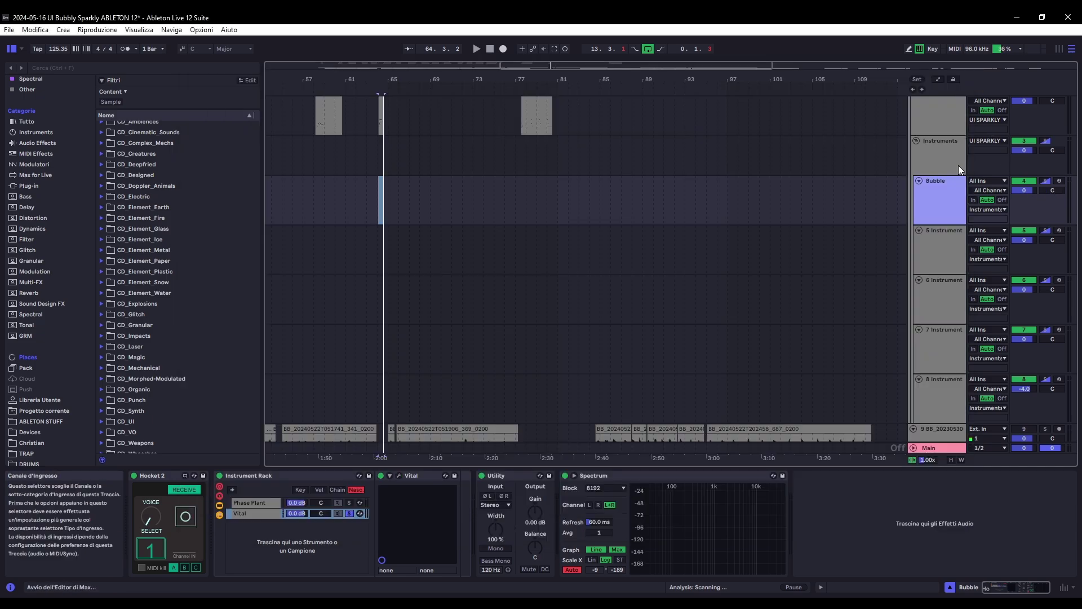
left_click(939, 243)
left_click(939, 199)
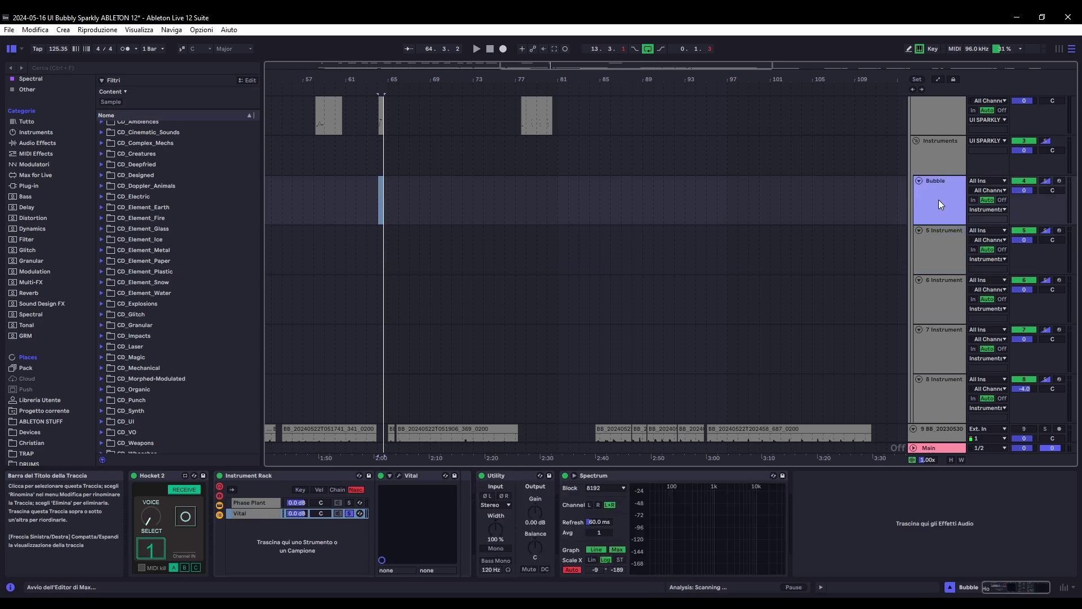
- Arm Bubble and audition its Vital Squickaly Squab patch, then close the Vital window
scroll(546, 203, "up", 1)
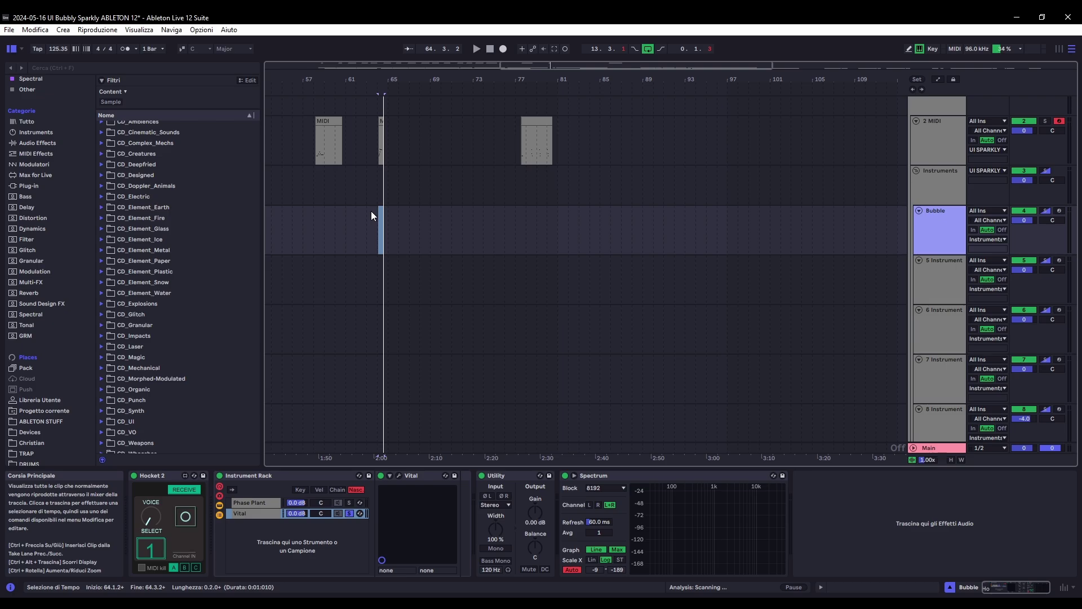
scroll(394, 219, "up", 5)
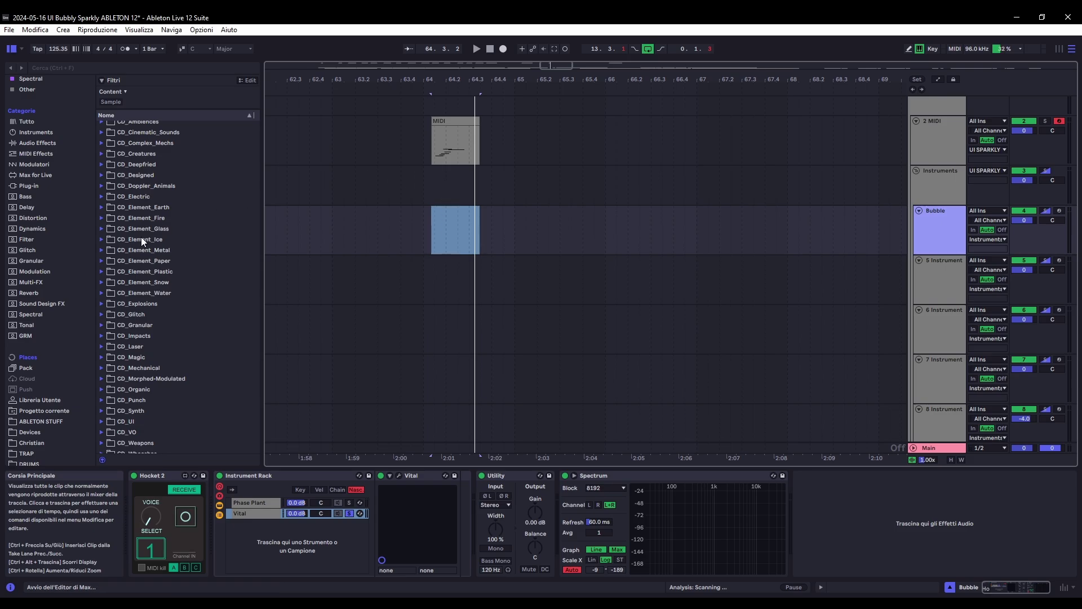
left_click(400, 476)
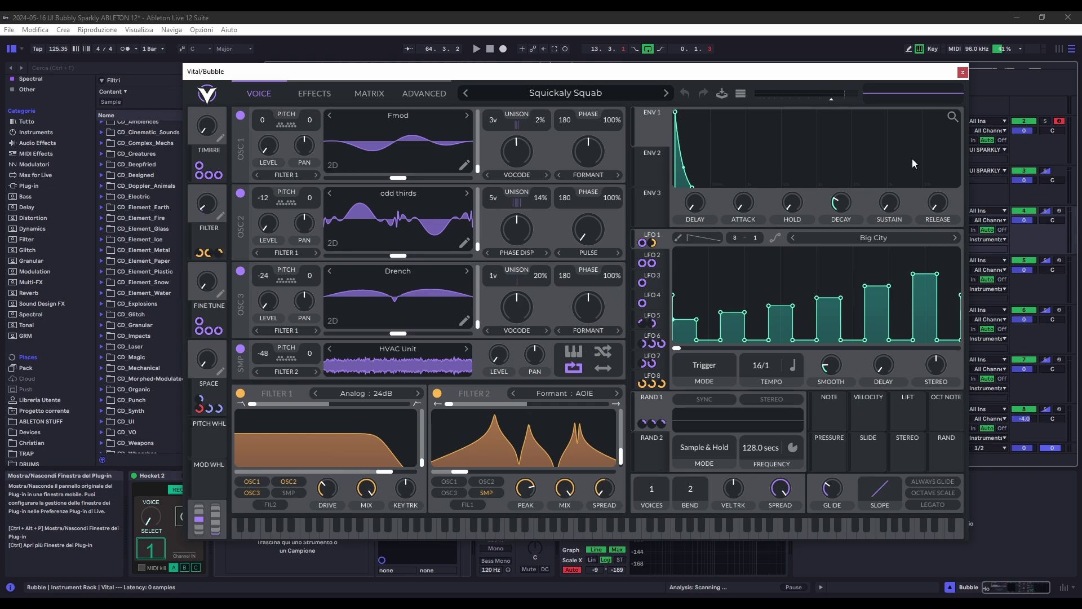
left_click(1050, 211)
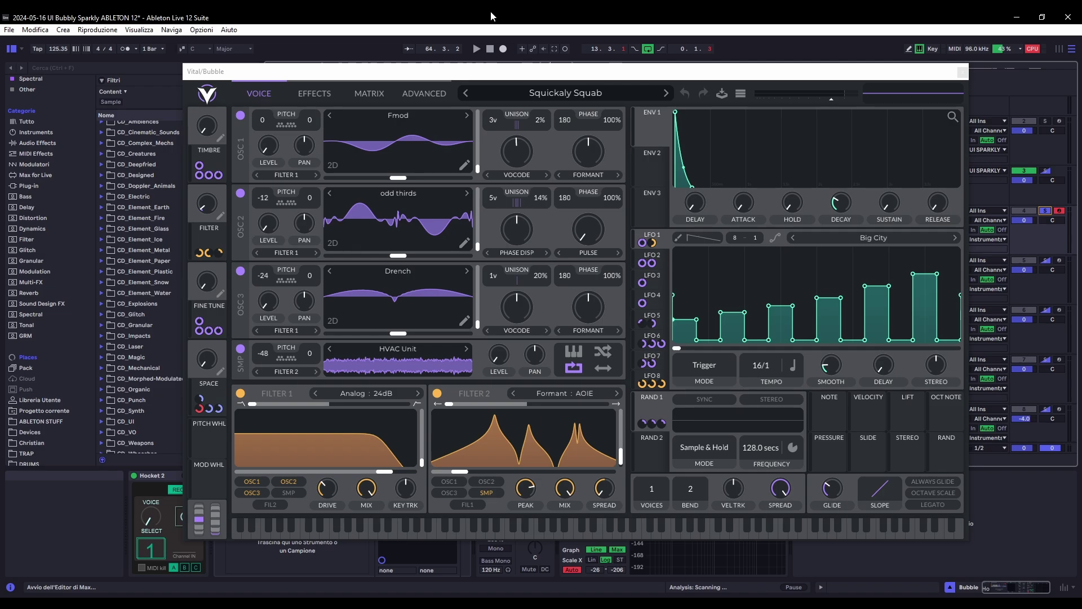
left_click(962, 72)
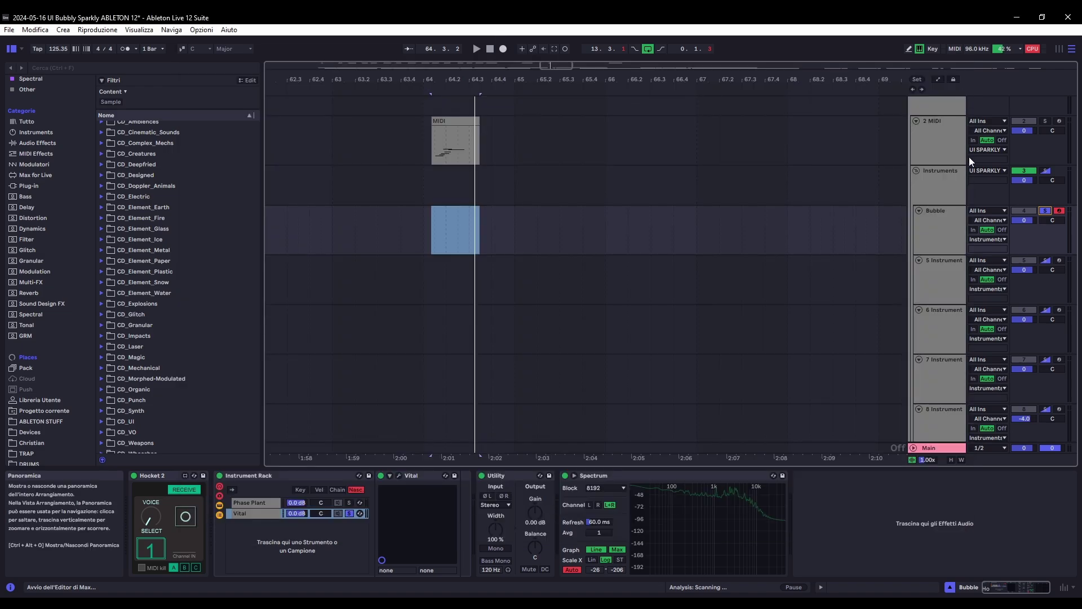
- Solo and arm 5 Instrument, audition Phase Plant's Cinematic Tendencies patch, then move to 6 Instrument
left_click(1045, 260)
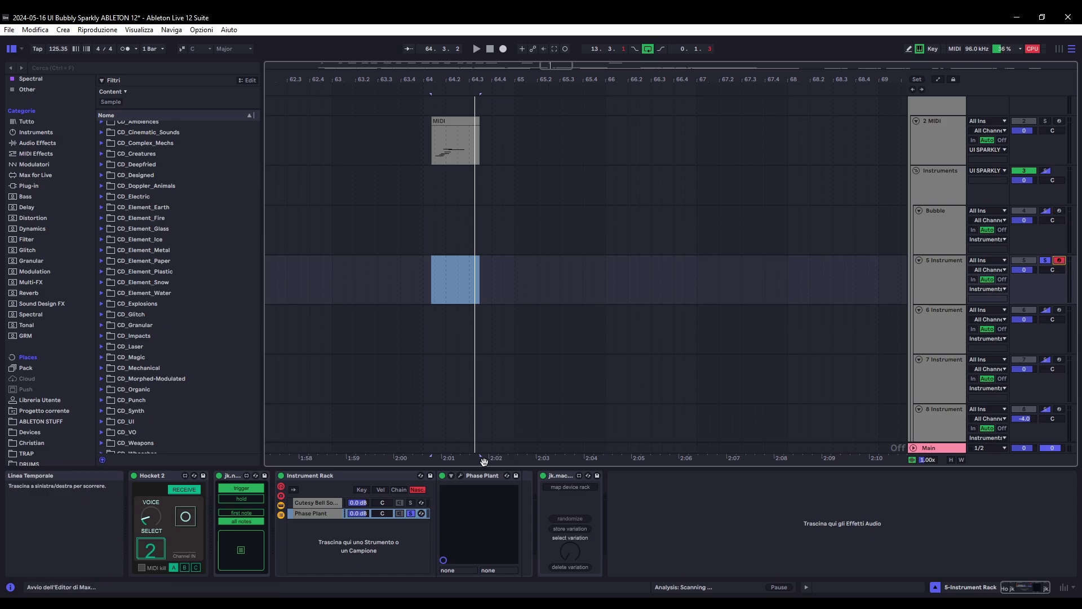
left_click(460, 476)
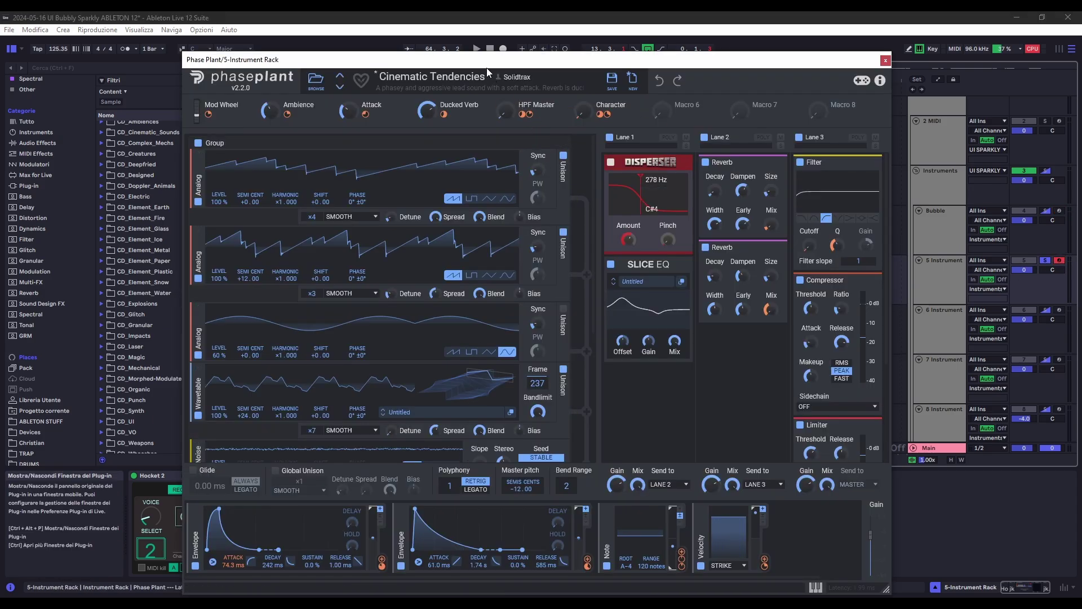
left_click_drag(486, 68, 495, 63)
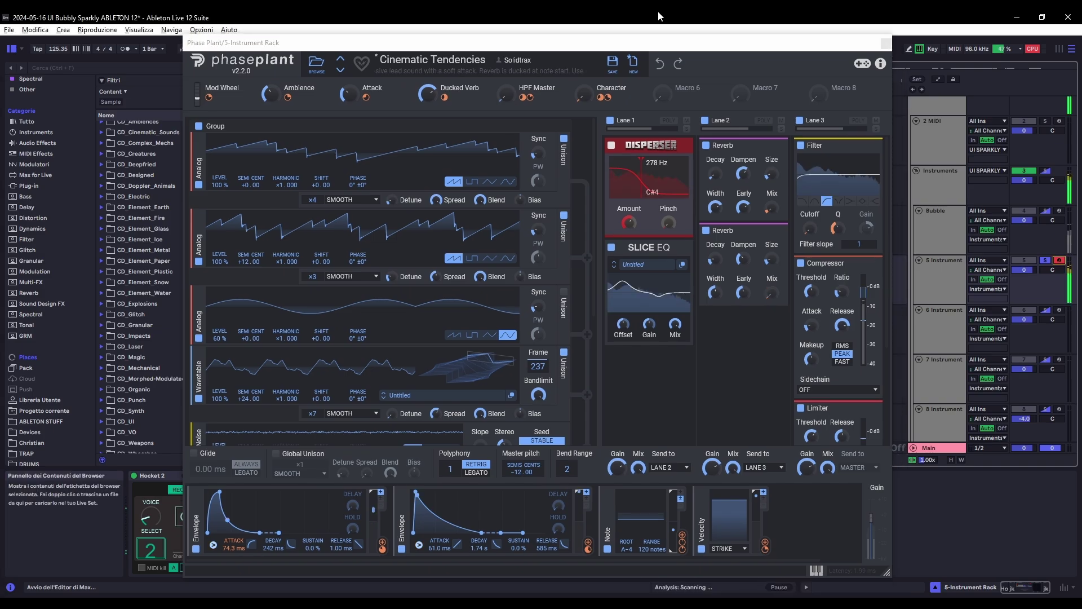
left_click_drag(495, 54, 486, 43)
left_click(660, 16)
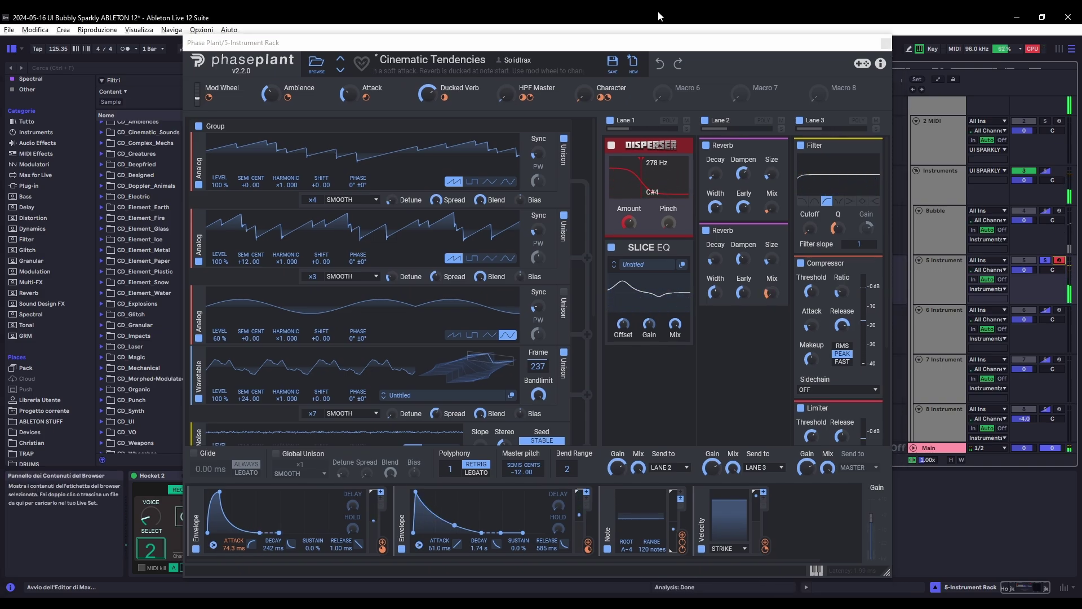
key("Down")
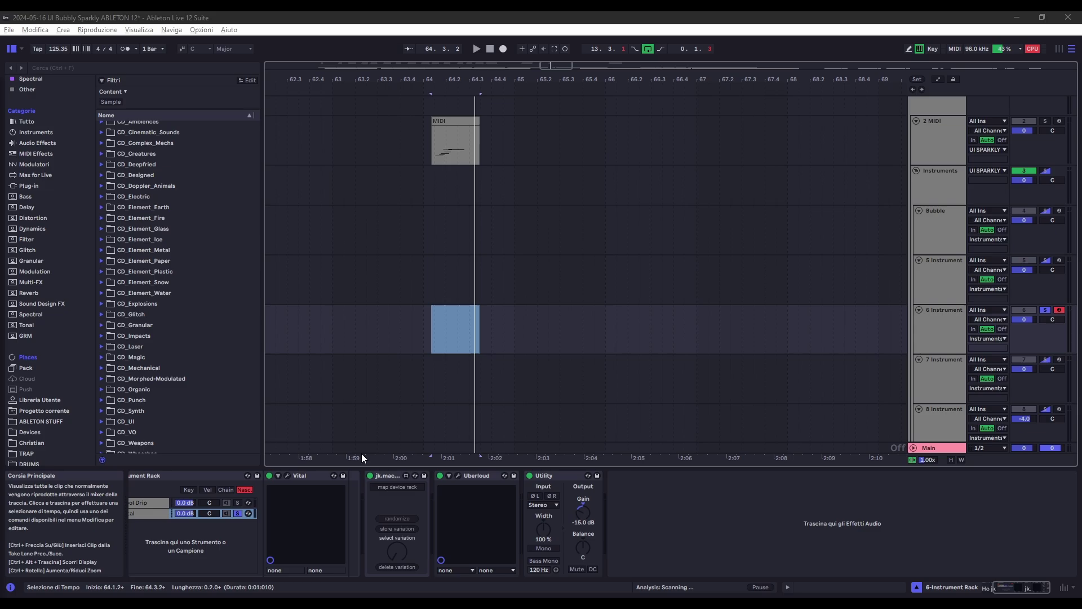
- Audition 6 Instrument's Vital Spectral Bass Cool down patch with Live in focus
left_click(286, 476)
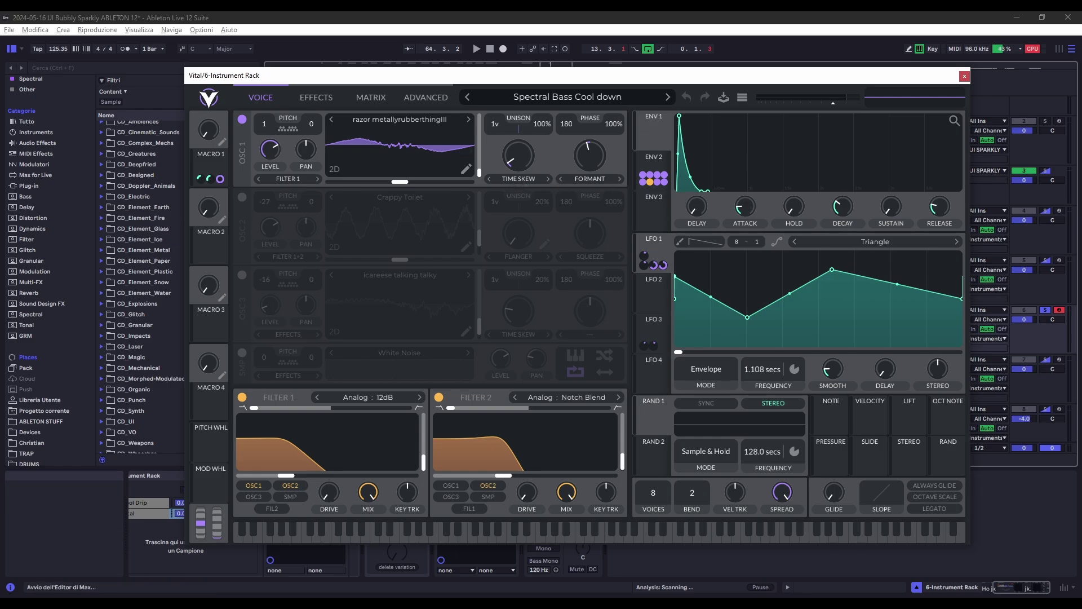
left_click(566, 16)
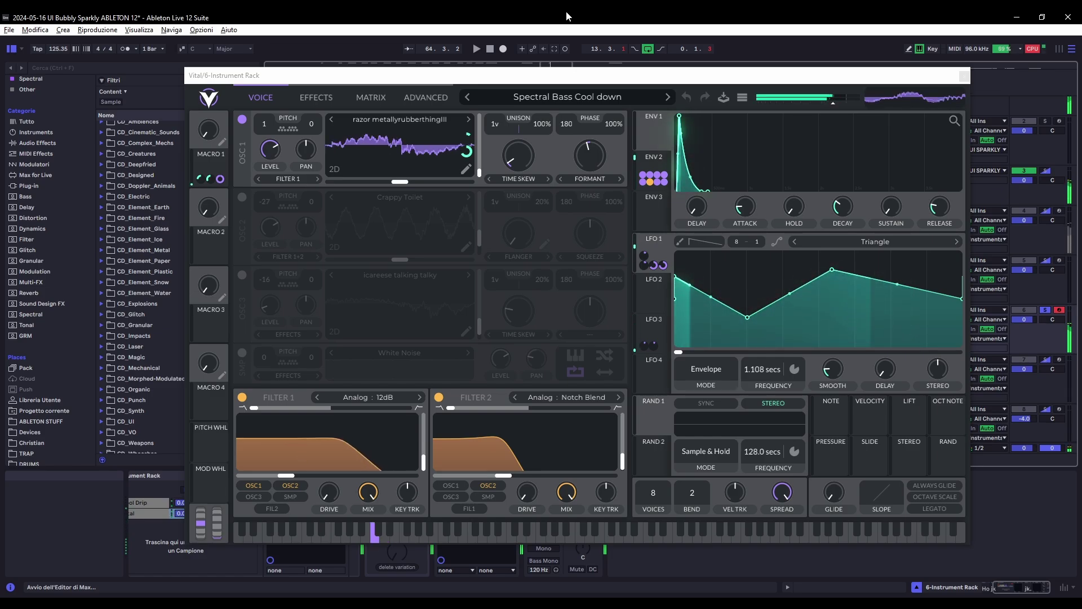
- Solo and arm 7 Instrument, audition Vital's Dragon Bass Neuro patch, then move to 8 Instrument
key("Down")
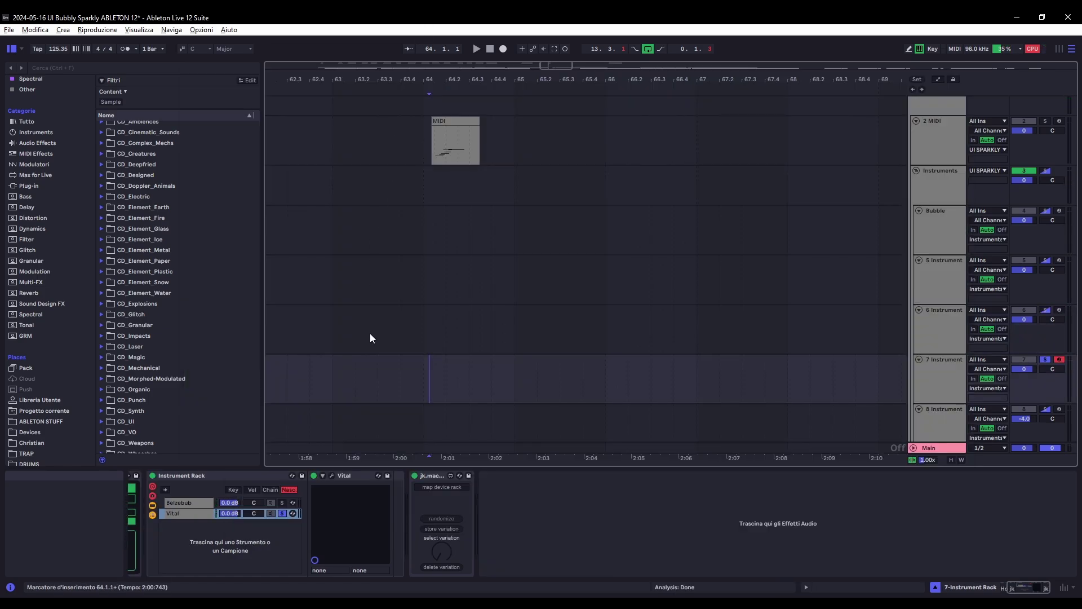
left_click(331, 475)
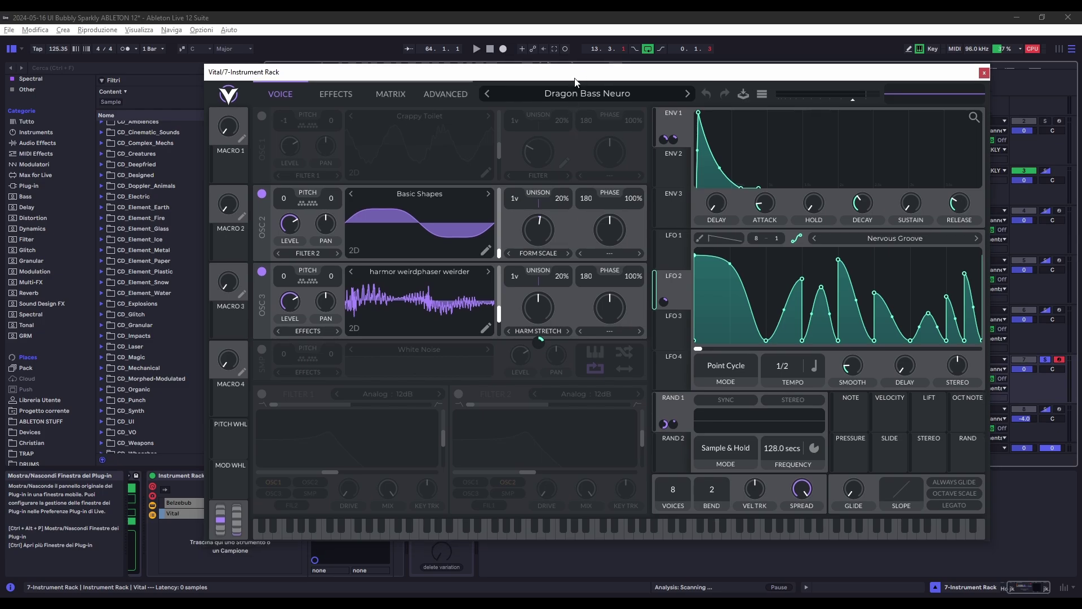
left_click_drag(578, 84, 578, 75)
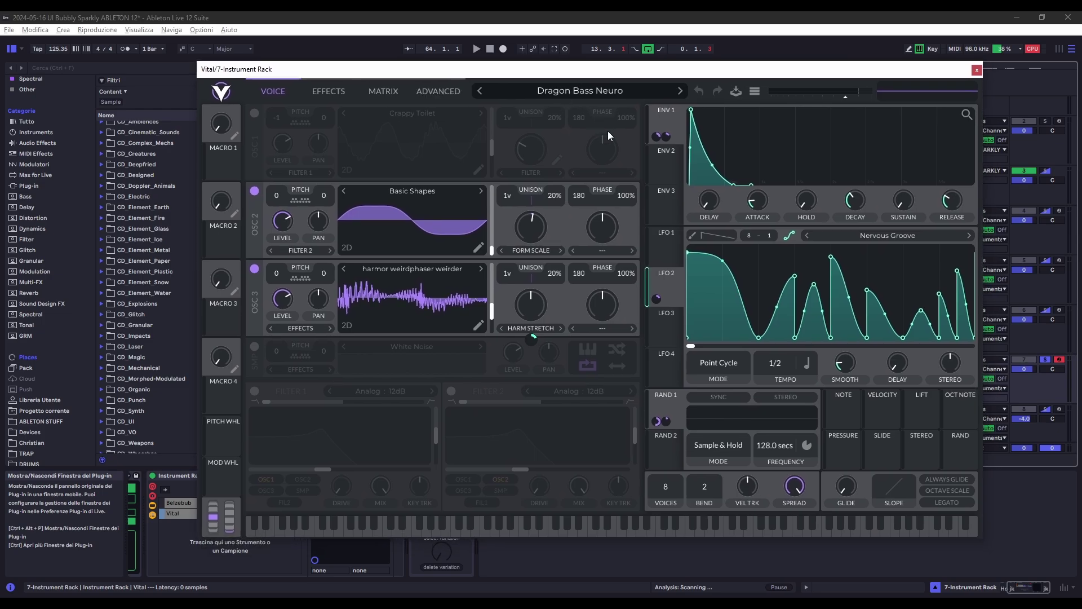
scroll(748, 235, "down", 1)
left_click(507, 16)
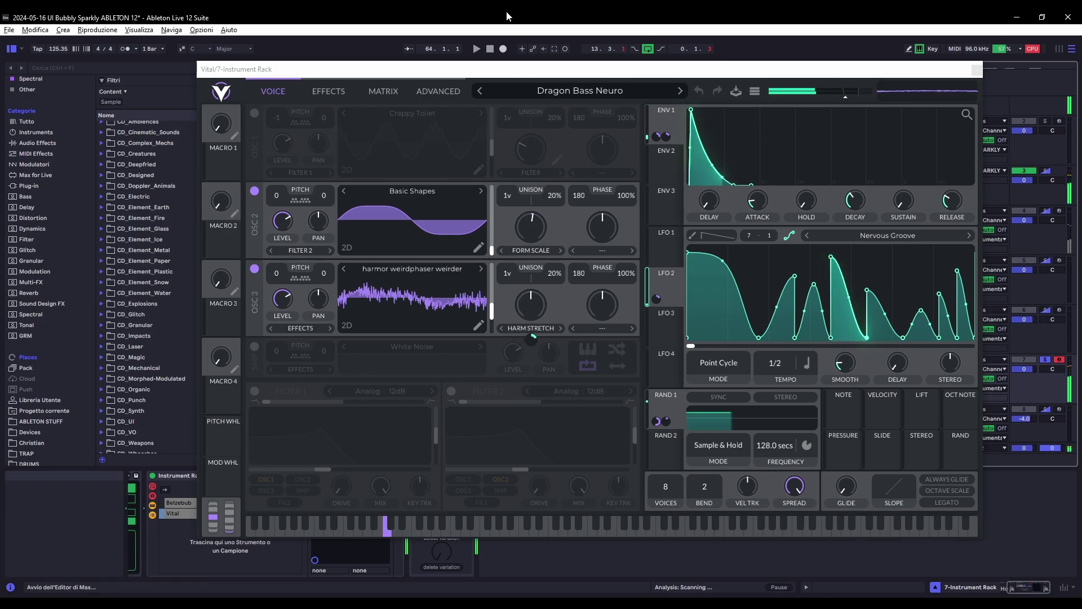
key("Down")
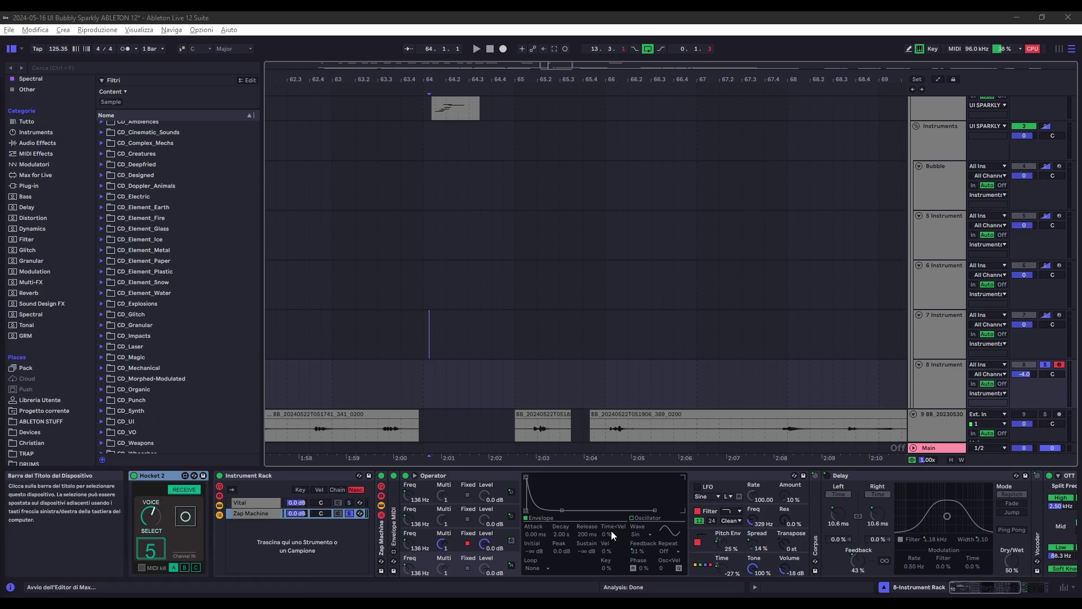
- Unfold the Corpus device on 8 Instrument and scroll along its device chain
double_click(815, 545)
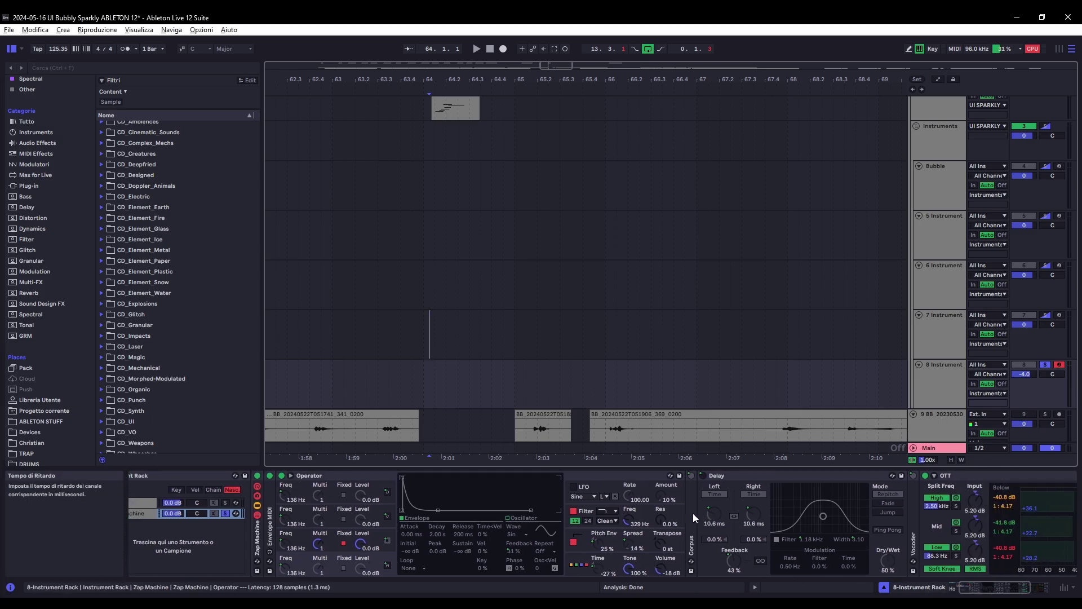
scroll(507, 524, "down", 3)
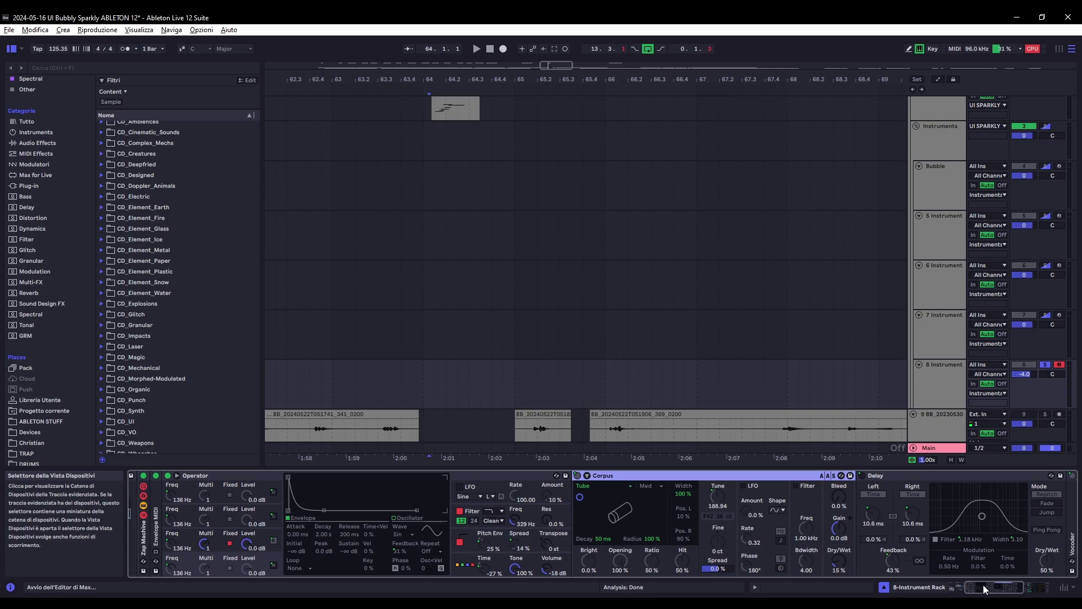
left_click_drag(1009, 589, 982, 589)
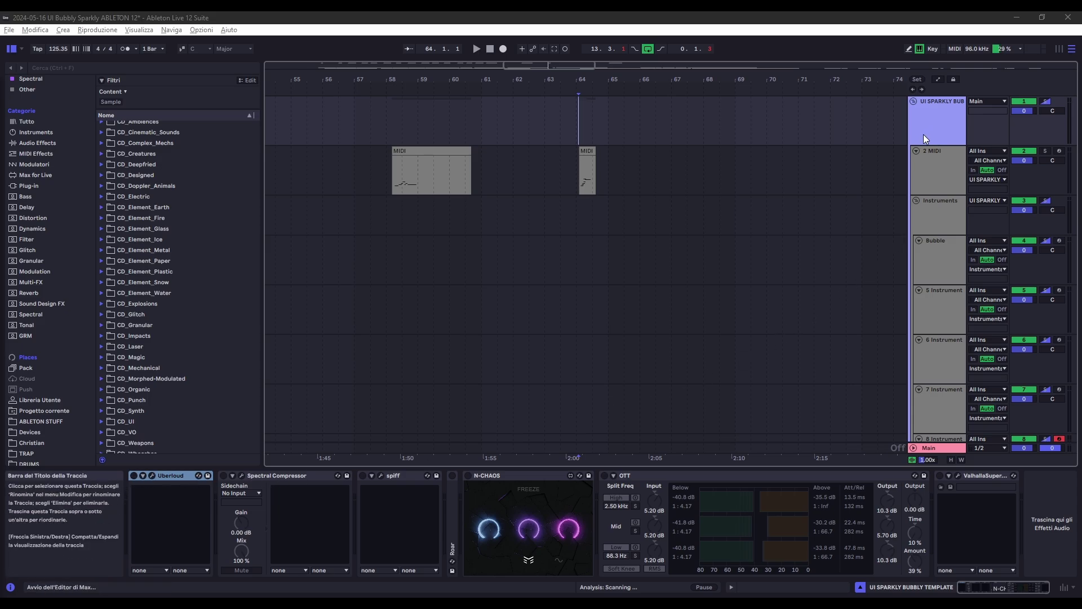
- Play and stop the 2 MIDI clip near bar 64, then reselect the UI SPARKLY BUS track
scroll(474, 185, "down", 3)
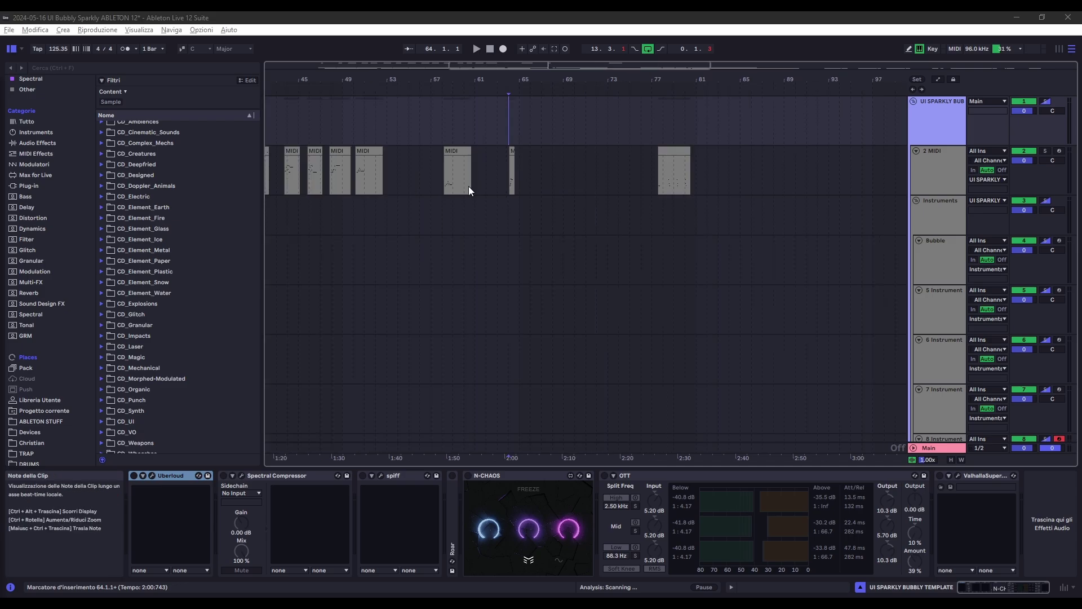
scroll(505, 173, "up", 5)
left_click(587, 171)
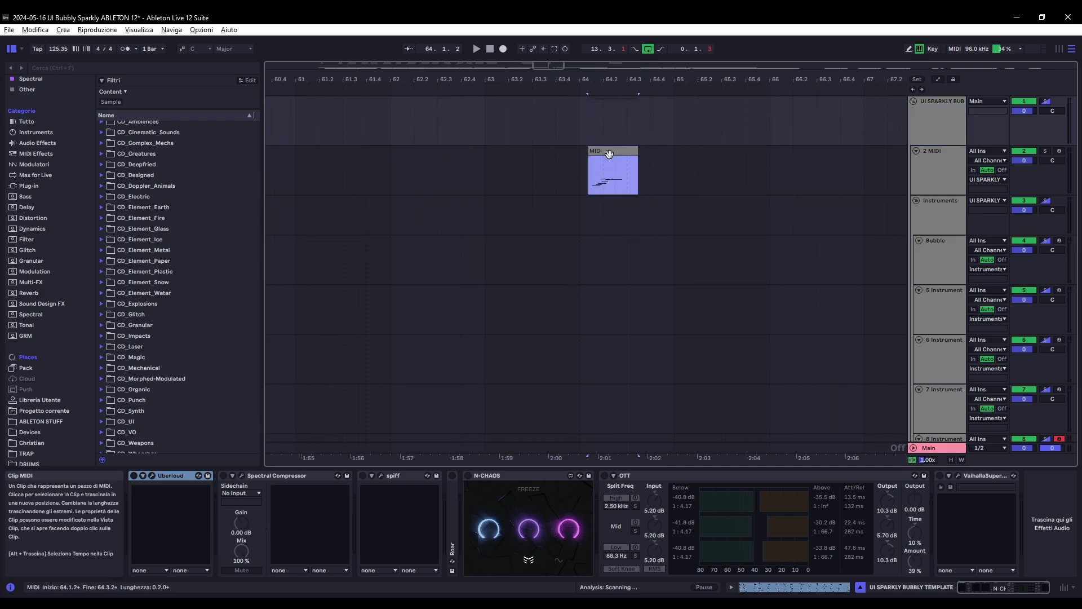
left_click(935, 116)
left_click(624, 152)
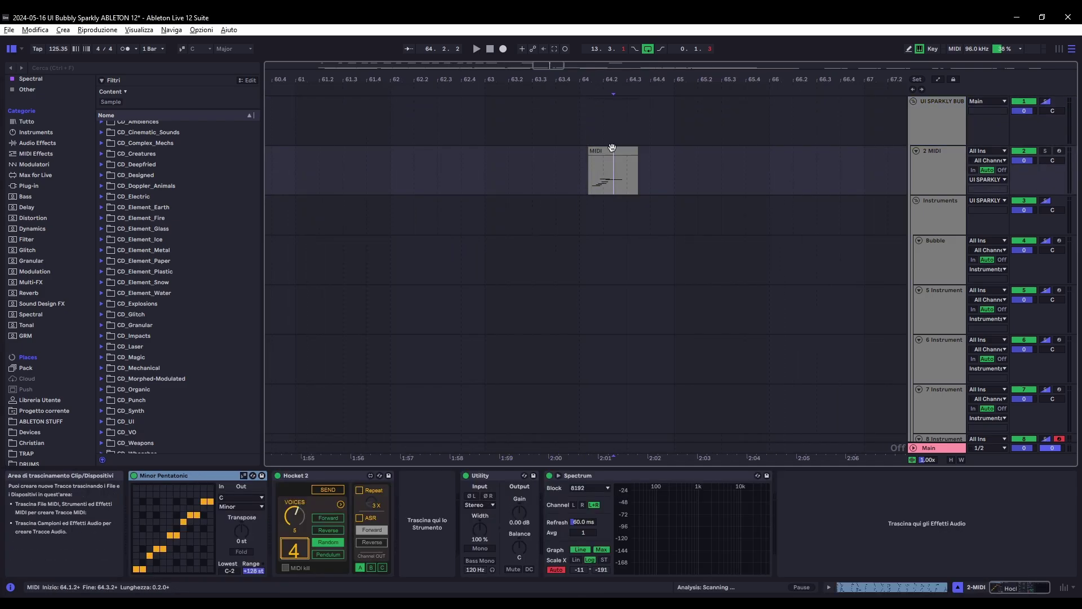
key("space")
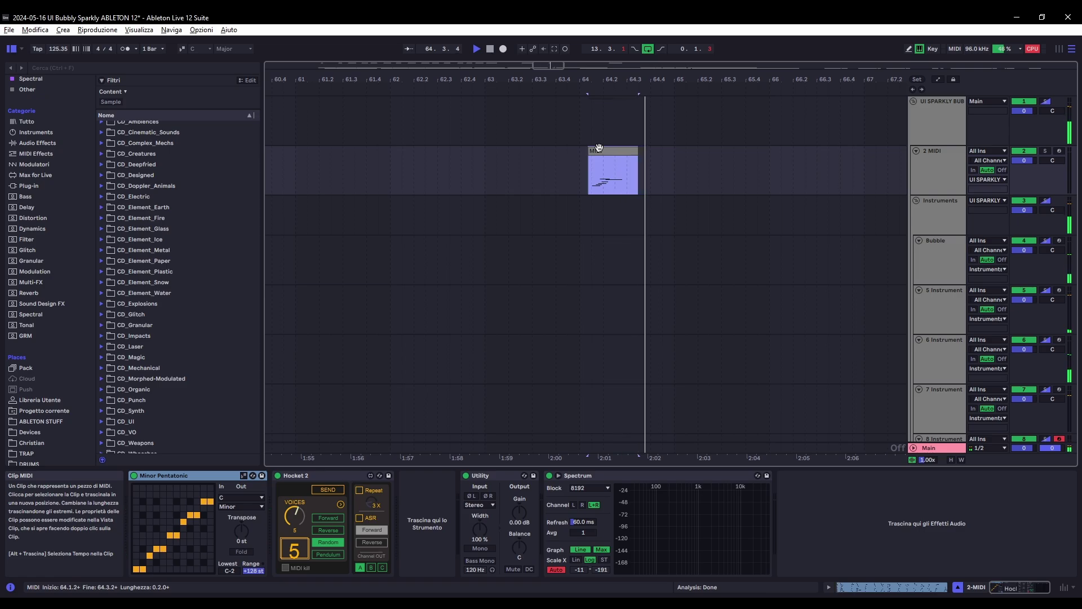
key("space")
left_click(431, 16)
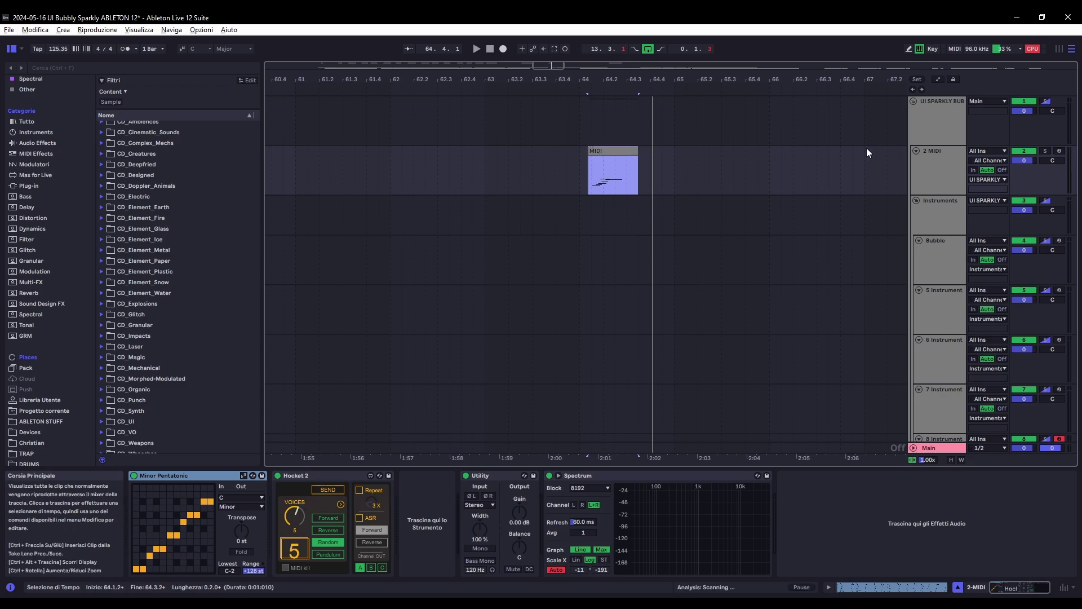
left_click(927, 125)
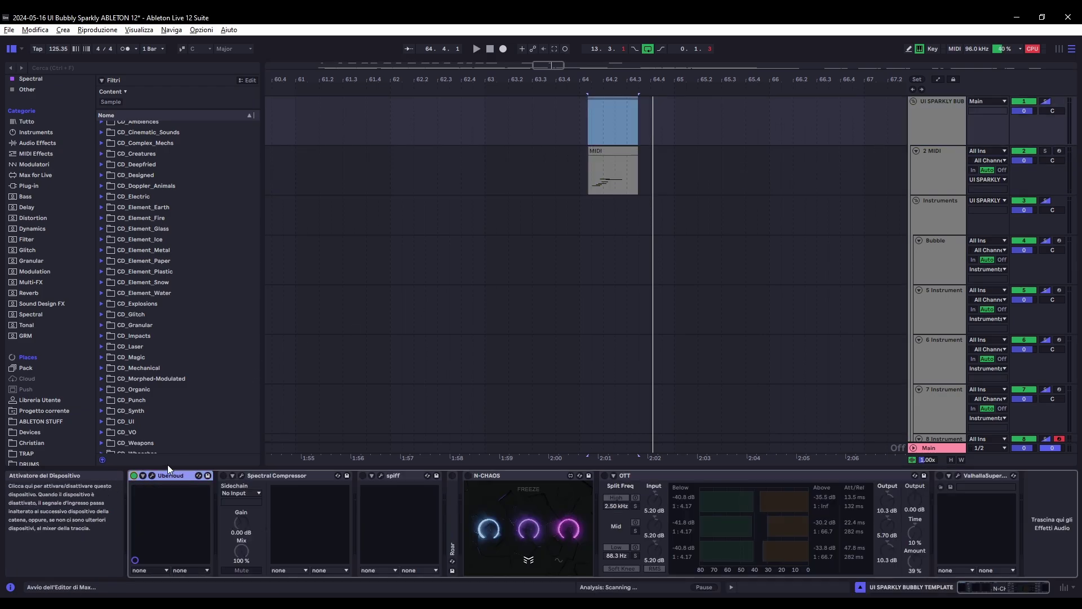
- Enable Spectral Compressor and spiff on the bus, checking Uberloud and Spectral Compressor windows, and show spiff's window
left_click(222, 475)
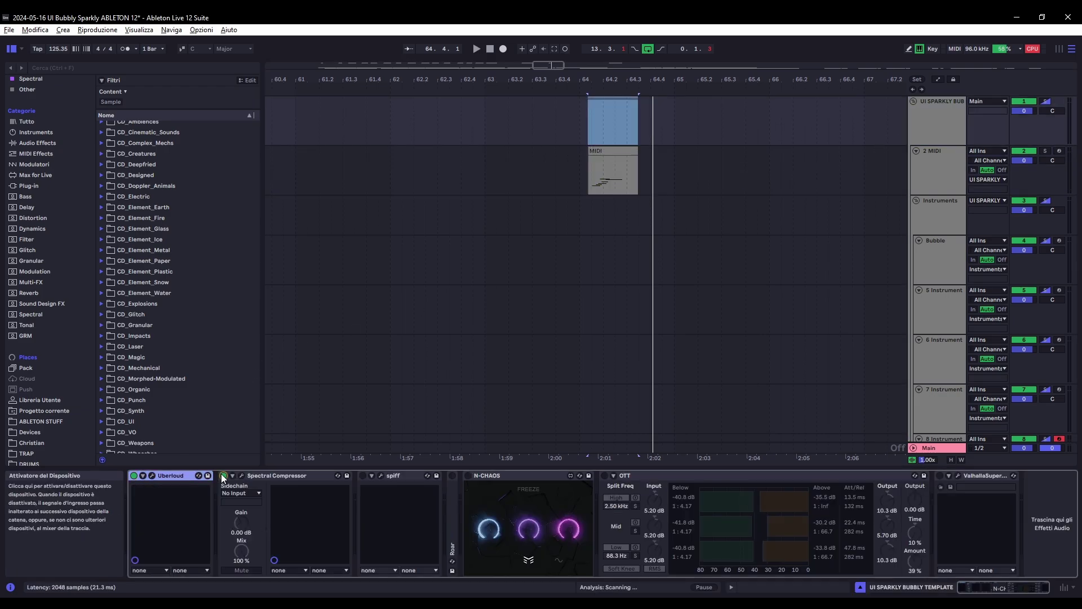
left_click(154, 475)
left_click(151, 475)
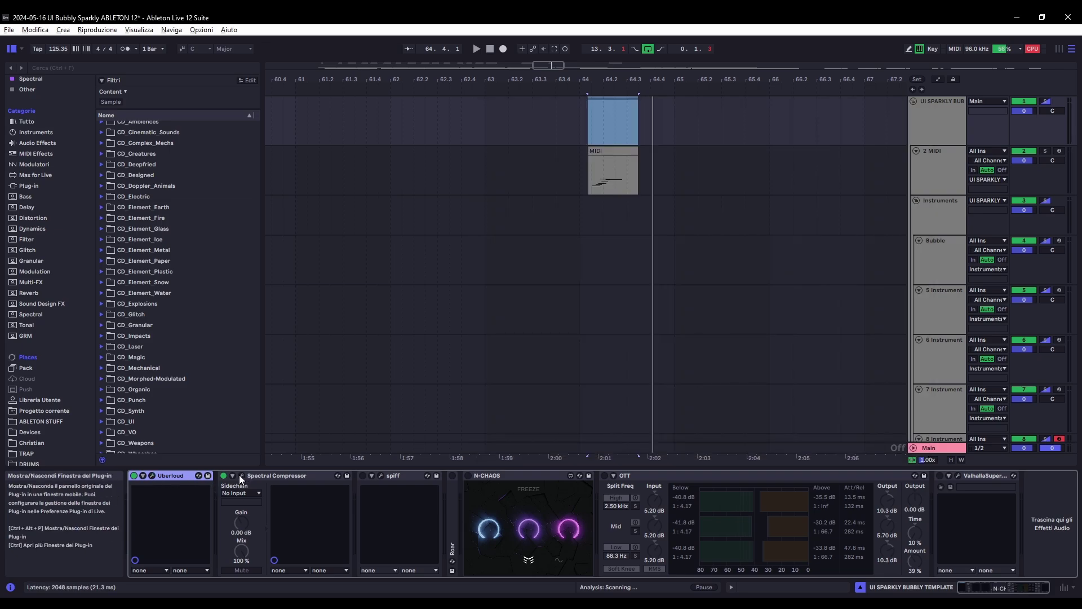
left_click(239, 475)
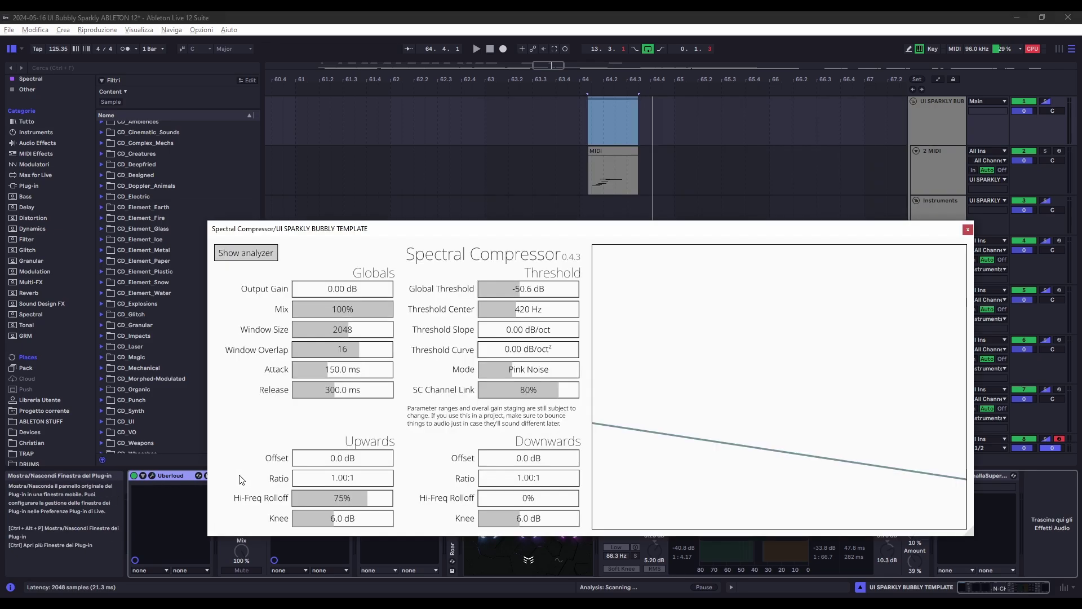
left_click(968, 230)
left_click(363, 475)
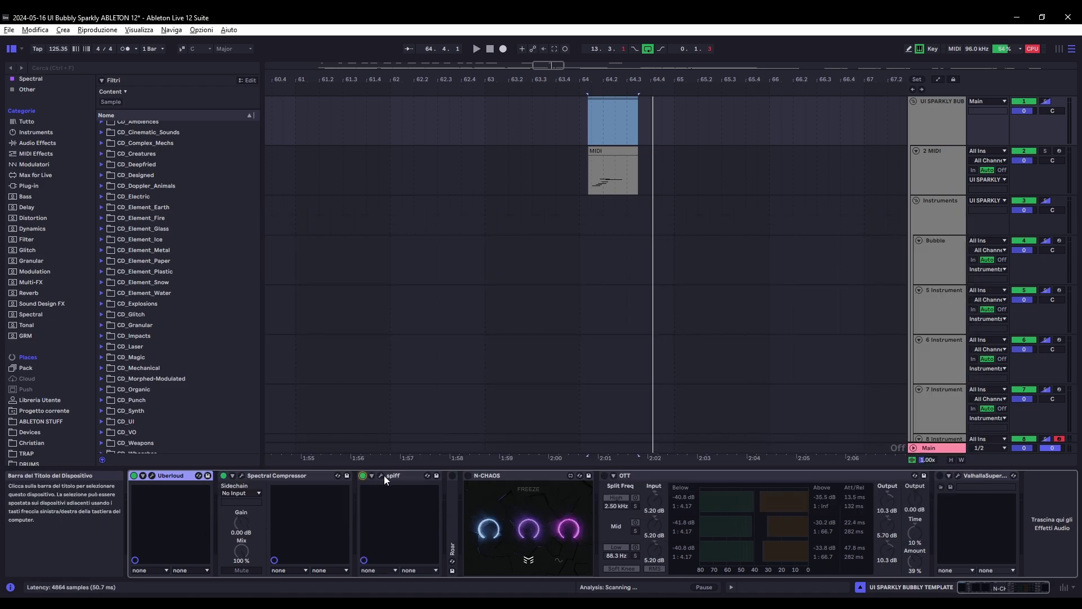
left_click(381, 475)
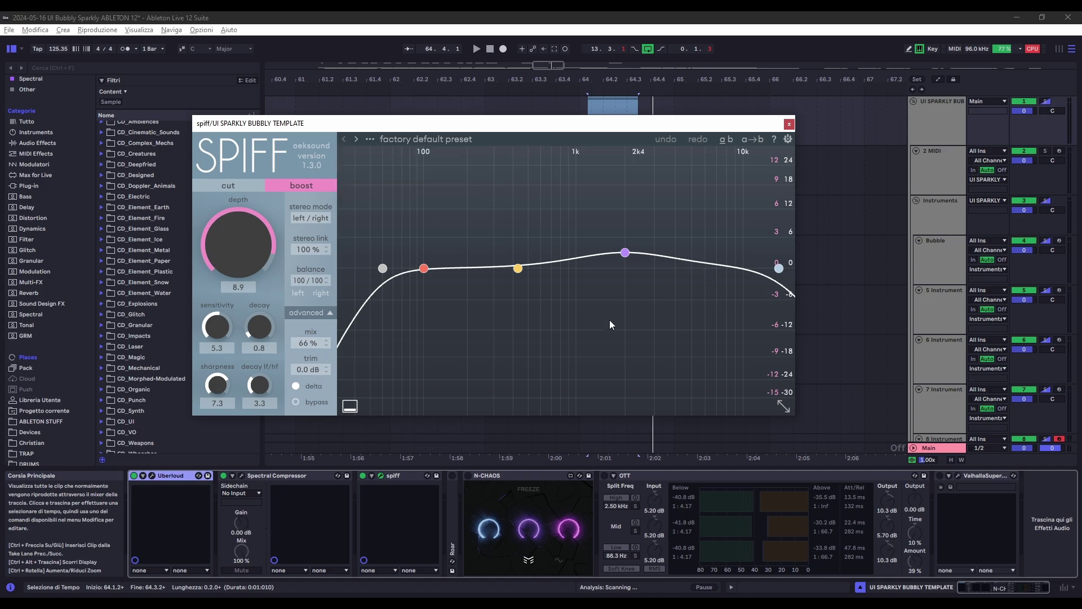
- Bring spiff's mix down to about 64% while auditioning the chain
double_click(306, 345)
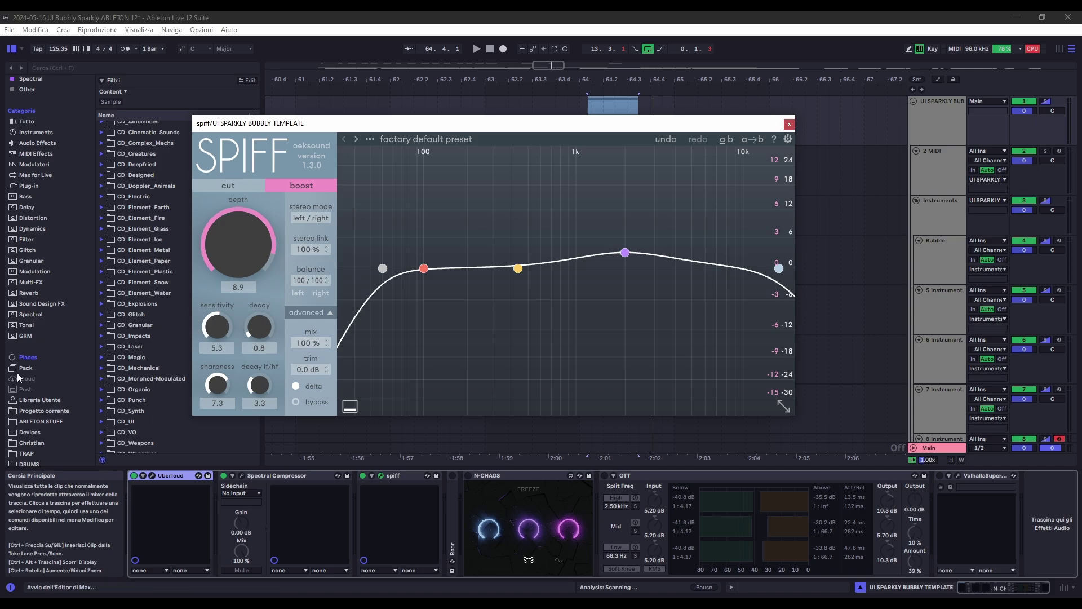
key("space")
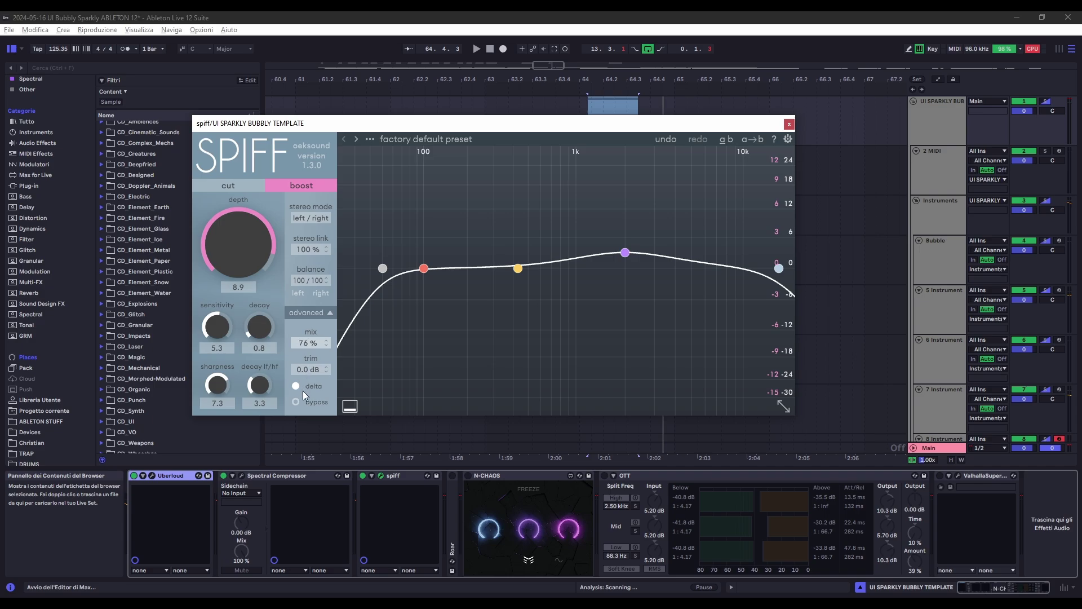
left_click_drag(304, 395, 311, 411)
key("space")
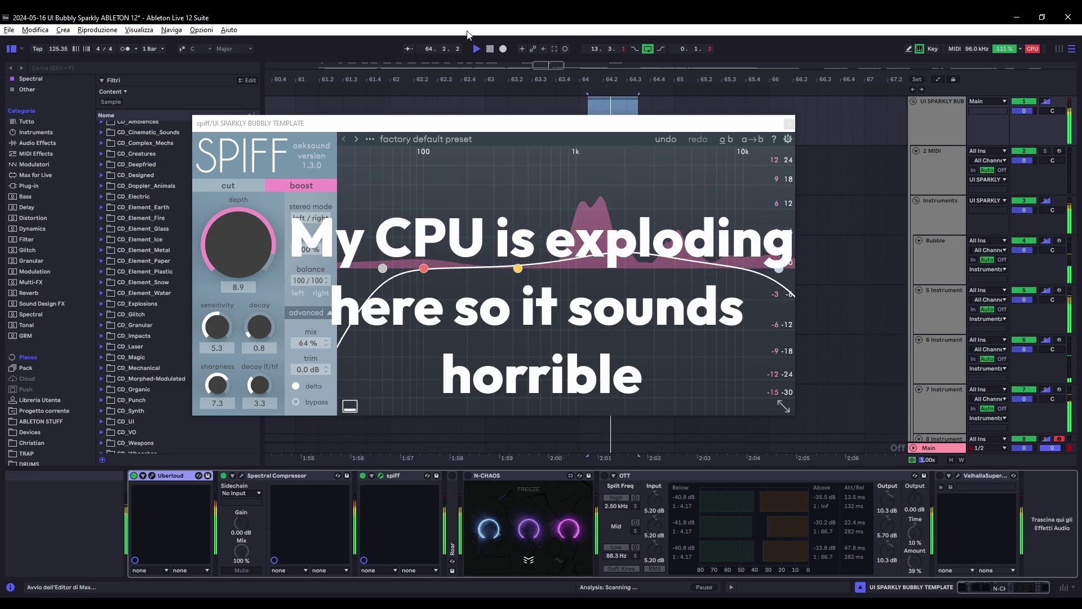
key("space")
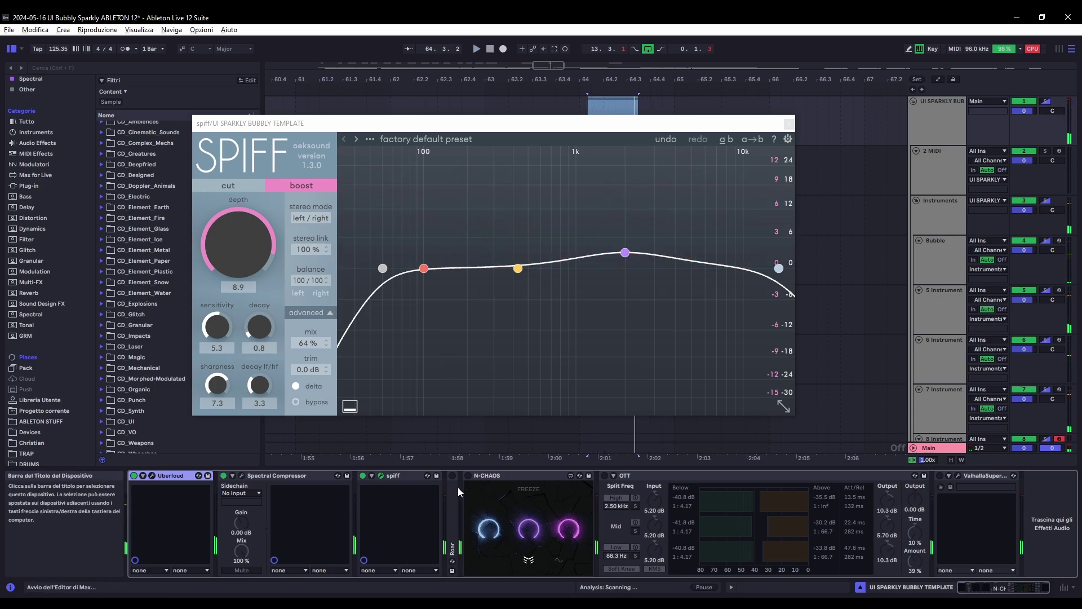
- Enable N-CHAOS, OTT and ValhallaSupermassive, then close the Valhalla and spiff windows
left_click(469, 475)
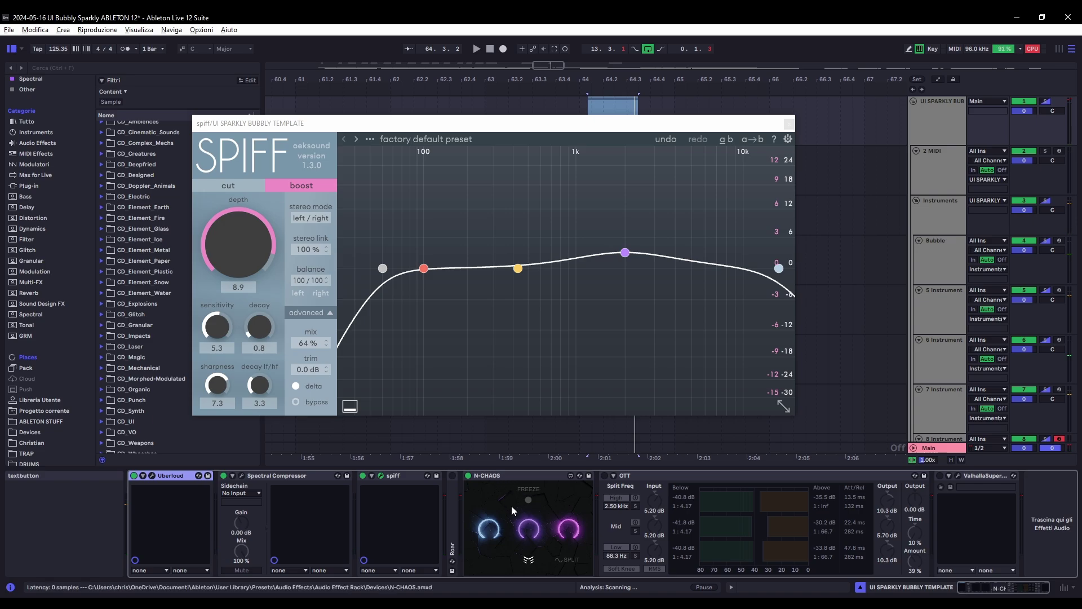
left_click(492, 476)
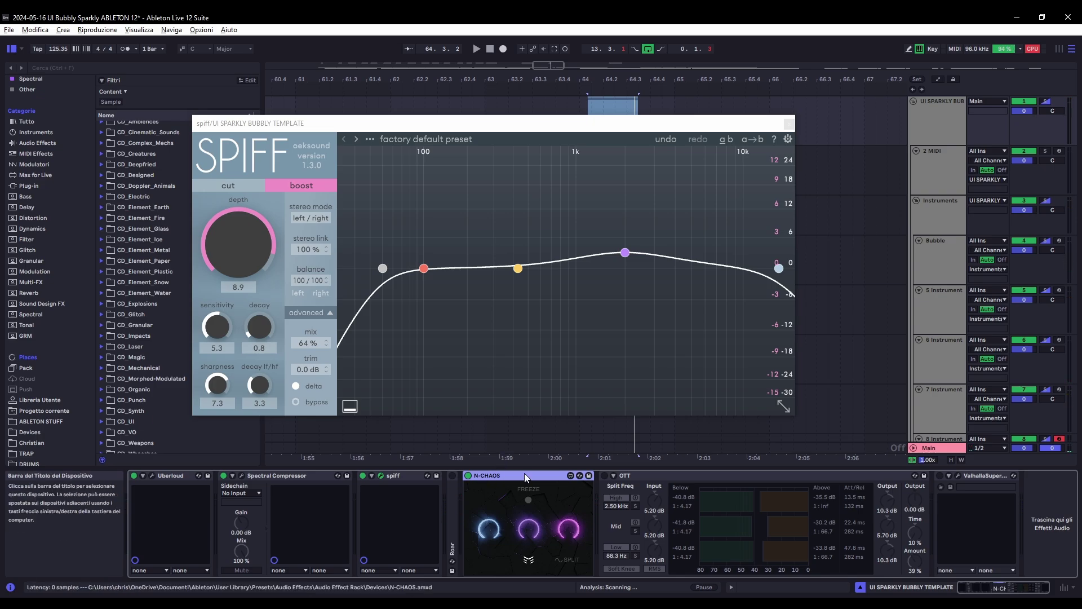
key("space")
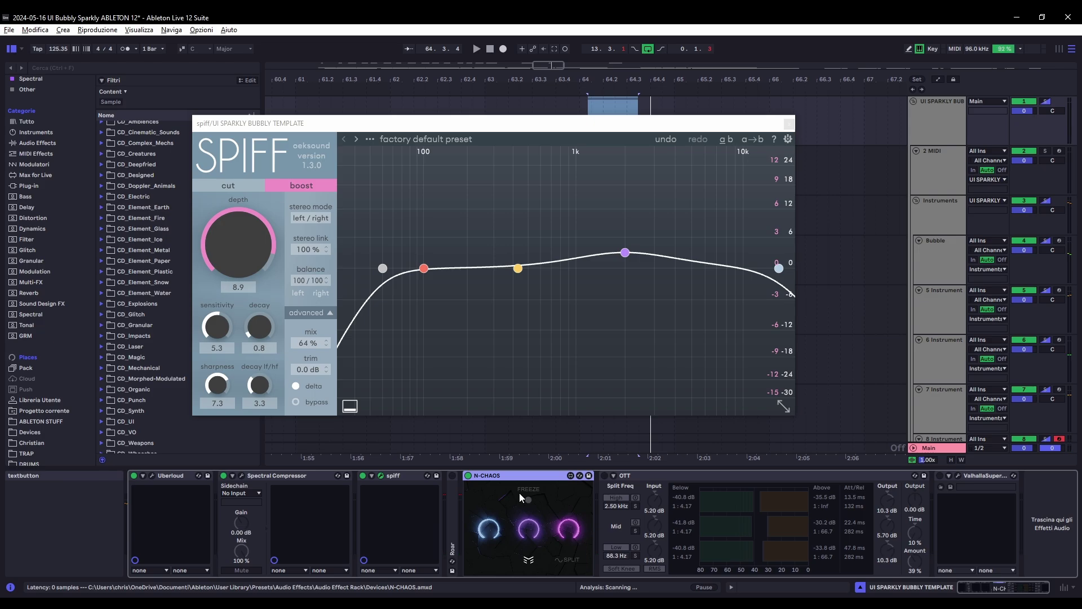
left_click(603, 475)
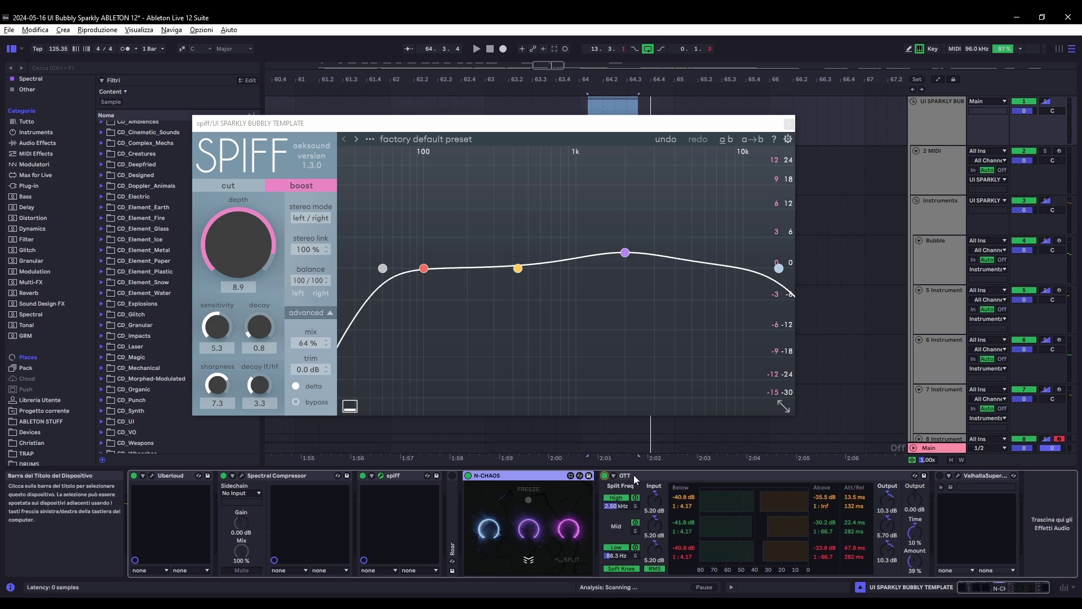
left_click(940, 476)
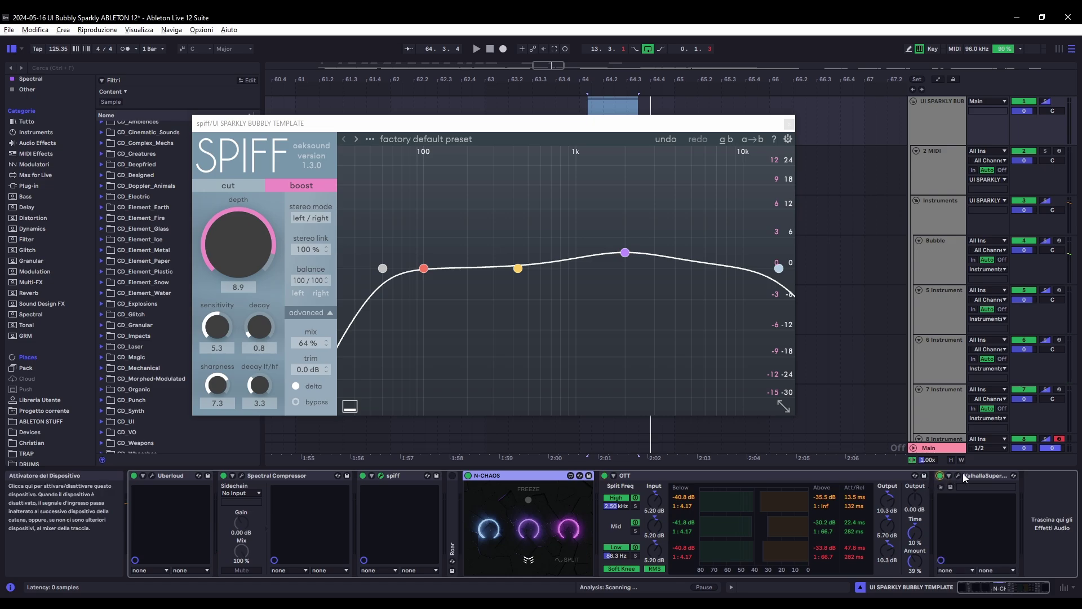
left_click(958, 476)
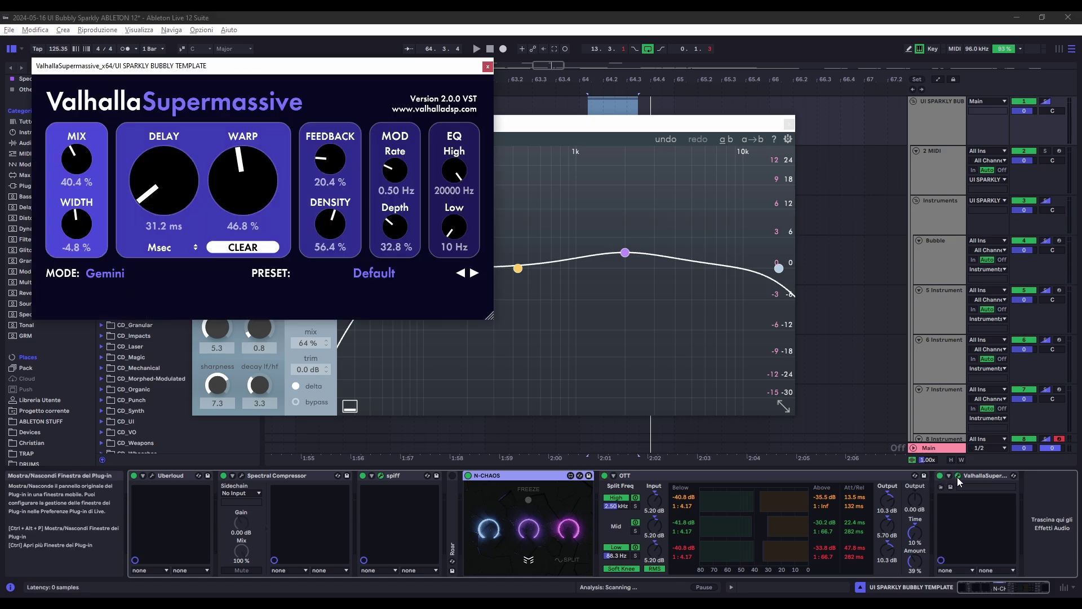
left_click(957, 476)
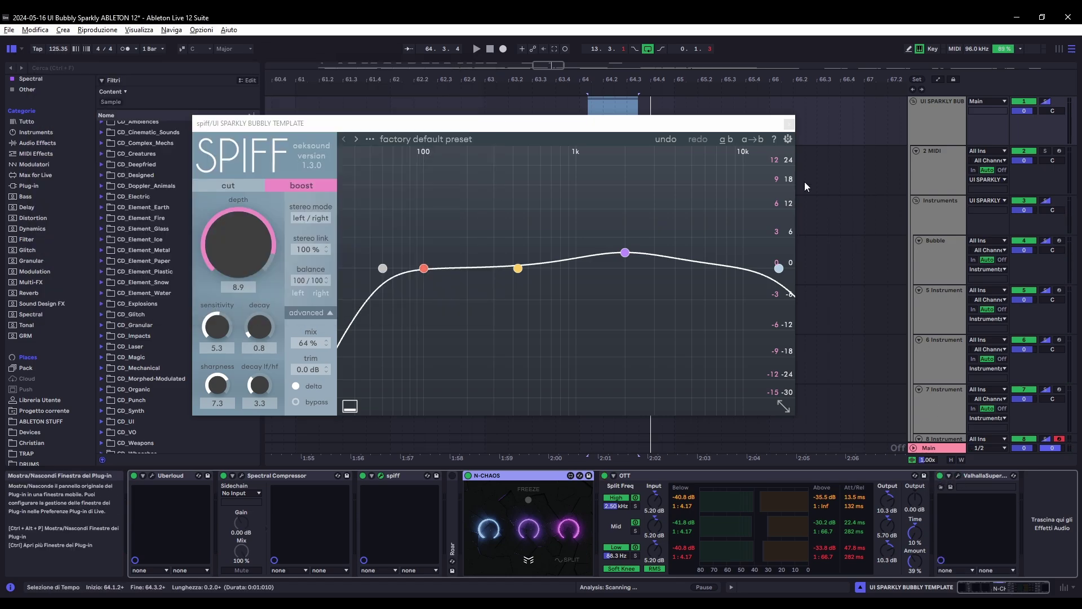
left_click(789, 124)
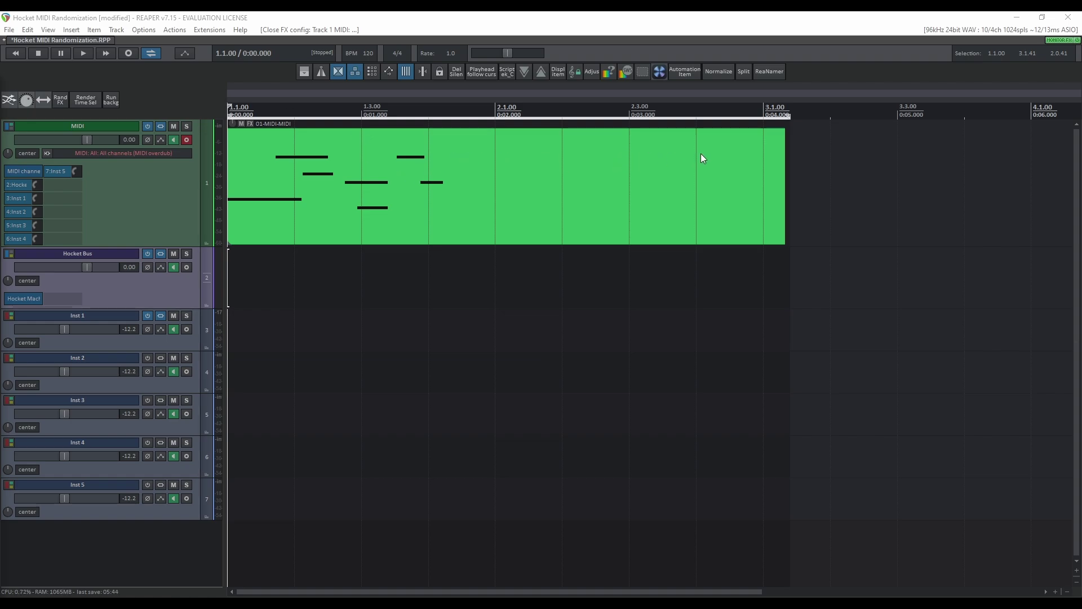
- Review the MIDI track's channel randomizer settings, then close them
left_click(22, 170)
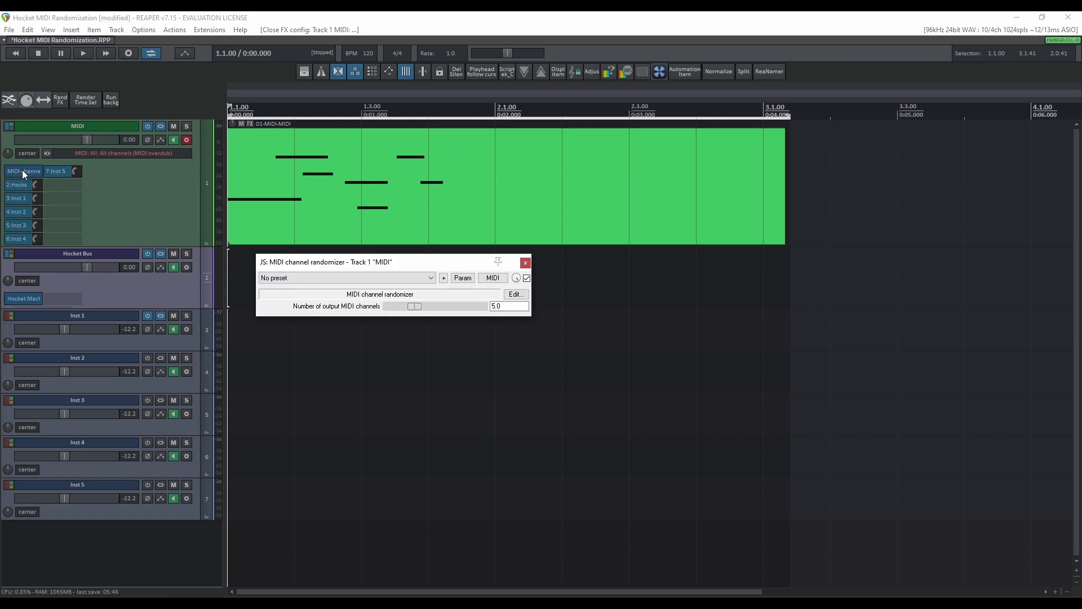
left_click_drag(314, 263, 342, 268)
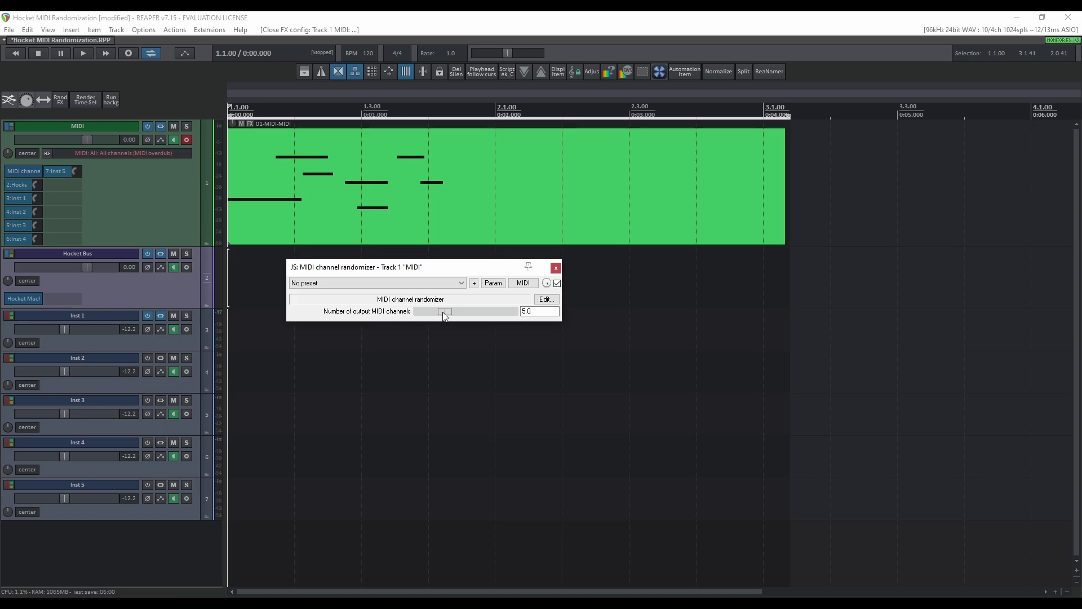
left_click(556, 268)
- Check track 1's sends to Hocket Bus and Inst 1–5, then open the Hocket Machine settings
left_click(29, 186)
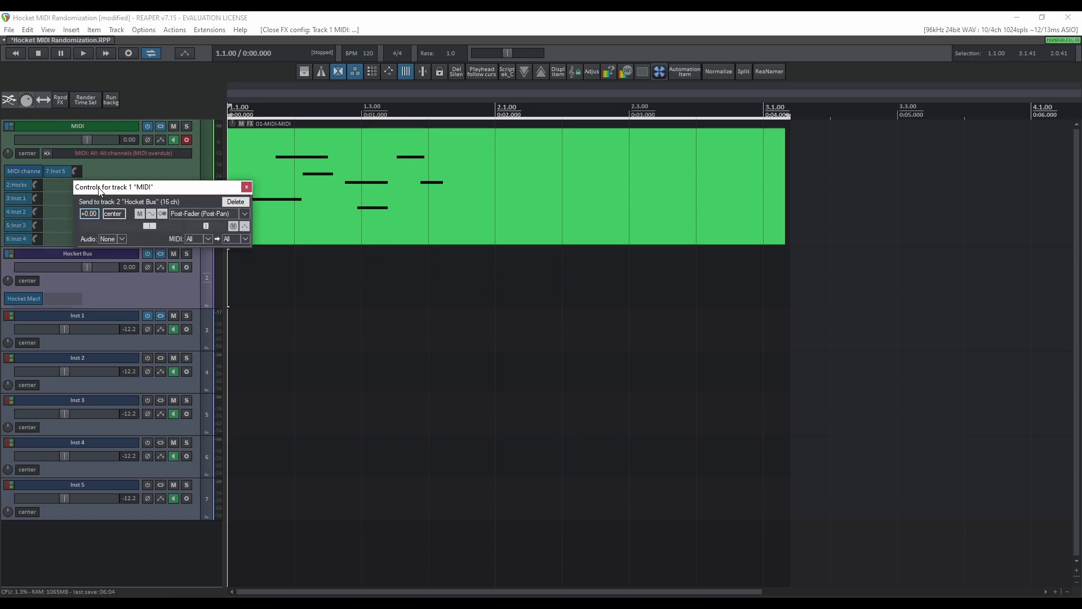
left_click(18, 201)
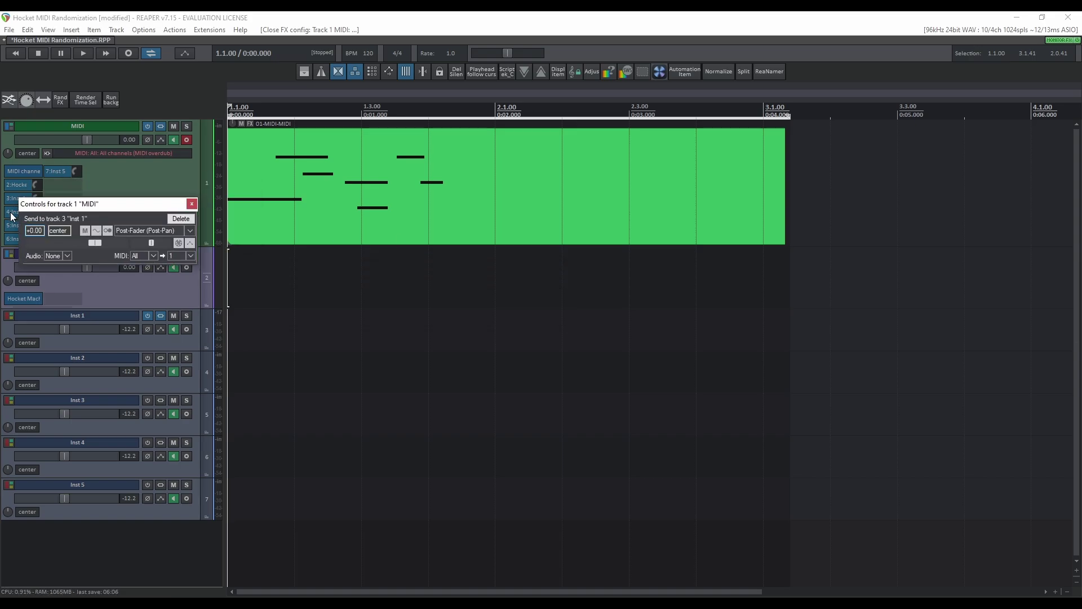
left_click(11, 215)
left_click(7, 229)
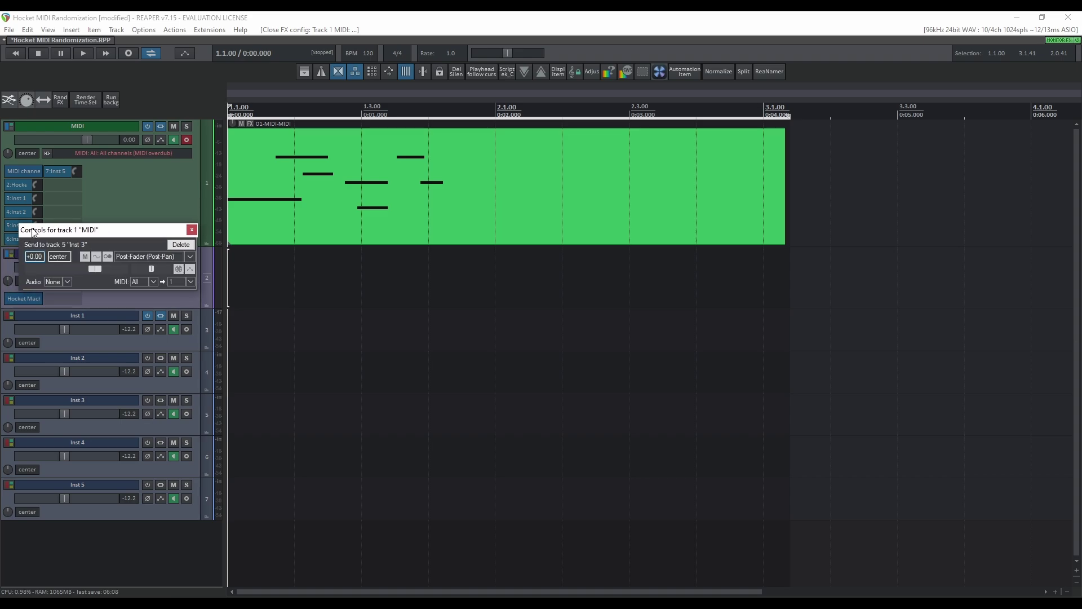
left_click(19, 241)
left_click(61, 181)
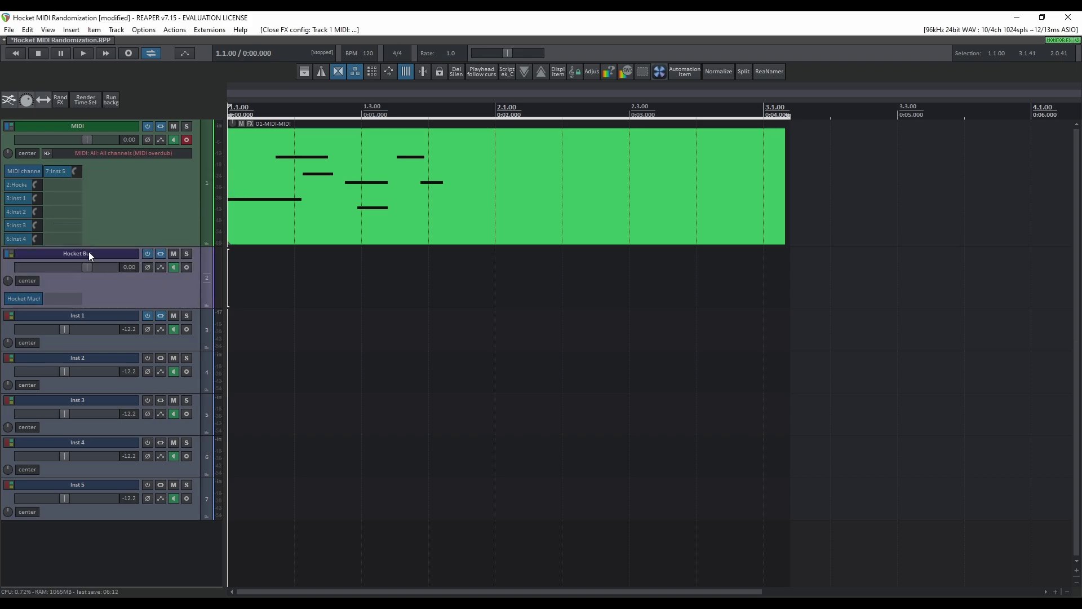
left_click(25, 299)
left_click_drag(264, 312, 280, 265)
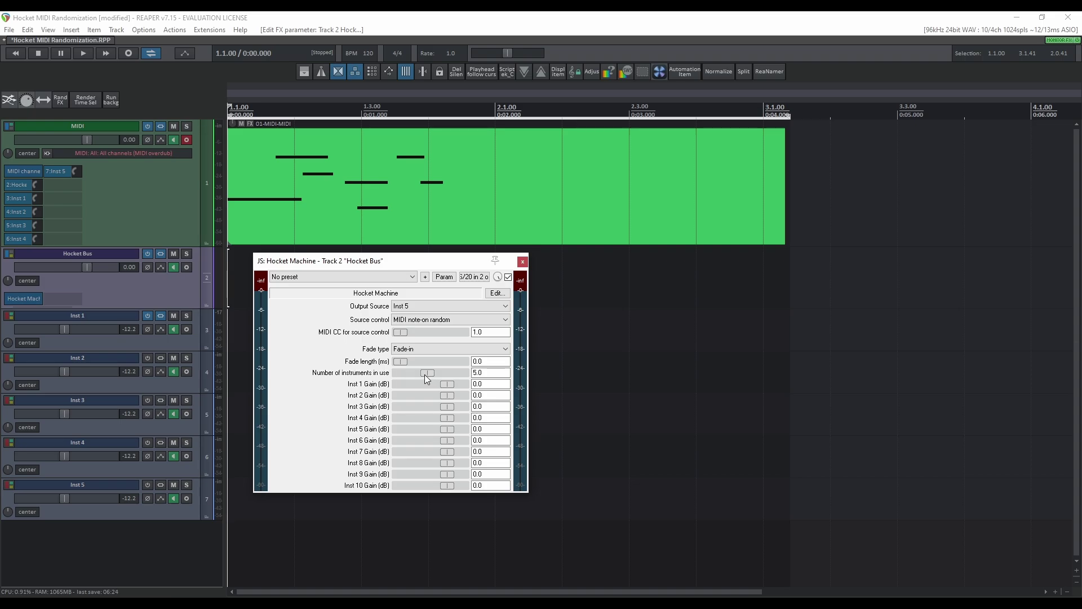
- Leave Hocket Machine's source control on MIDI note-on random and close its window
left_click(414, 322)
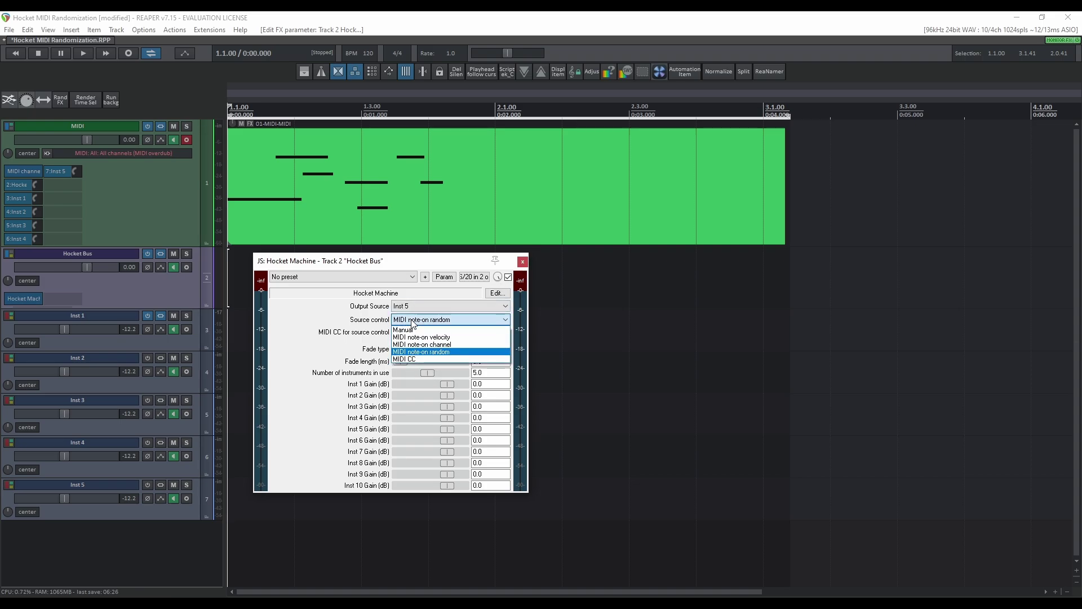
left_click(434, 354)
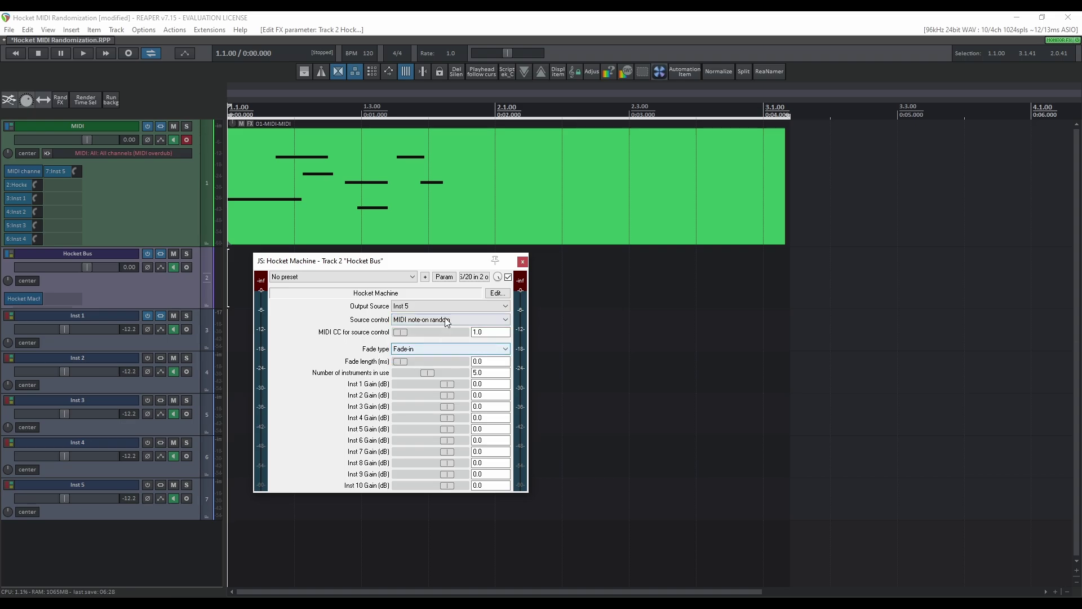
left_click(524, 262)
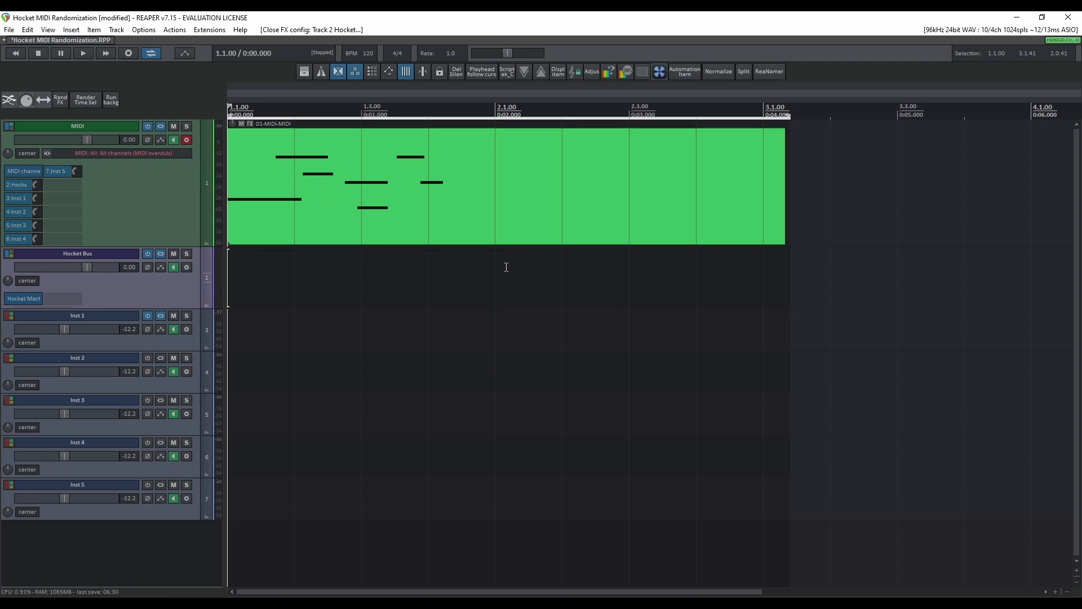
- Inspect Inst 1's Vital synth and its Little Clank voice page, then close Vital
left_click(184, 341)
left_click(161, 316)
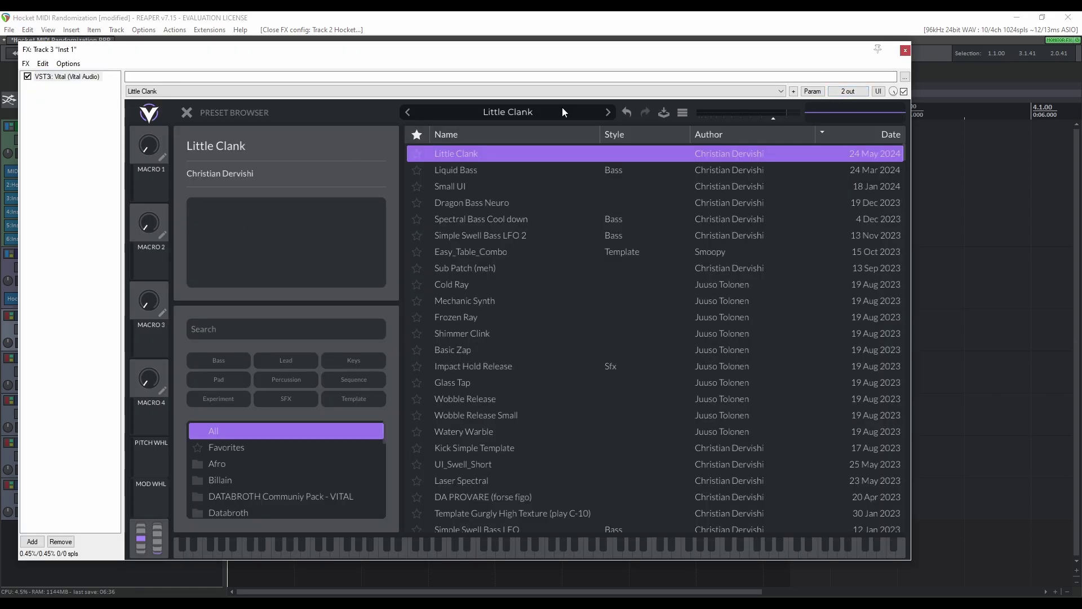
left_click(543, 113)
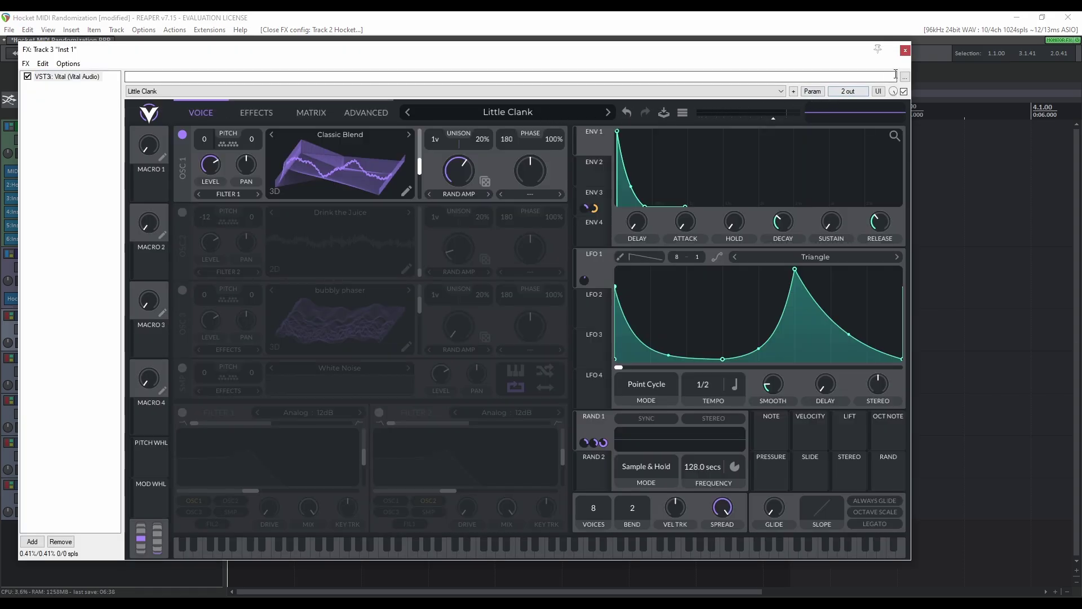
left_click(905, 51)
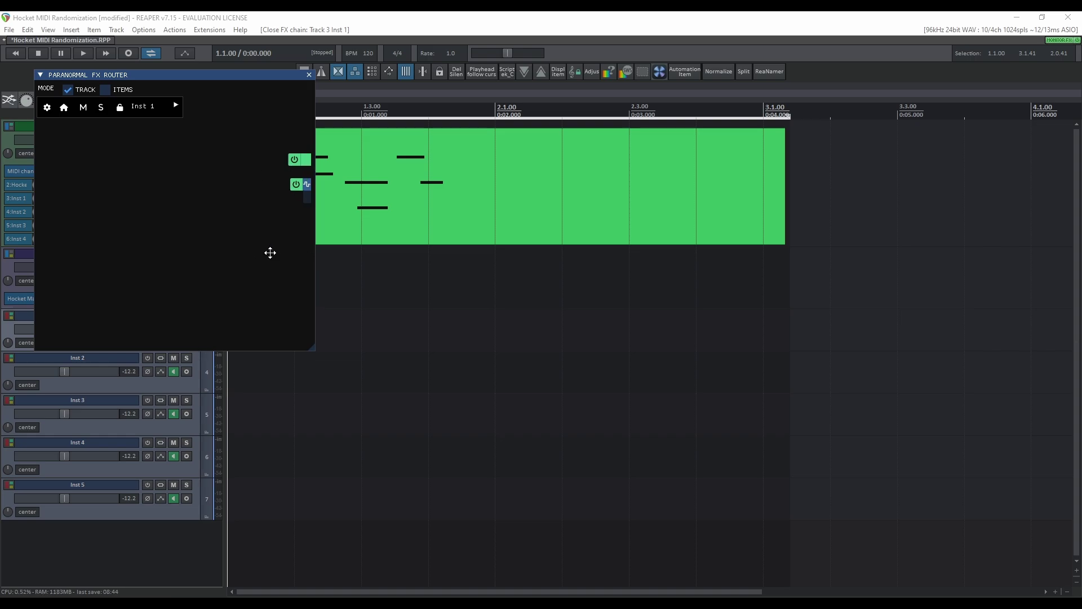
- Center the FX CHAIN and Vital nodes, and move the FX Router window to mid-screen
left_click_drag(268, 251, 135, 256)
left_click_drag(228, 74, 493, 101)
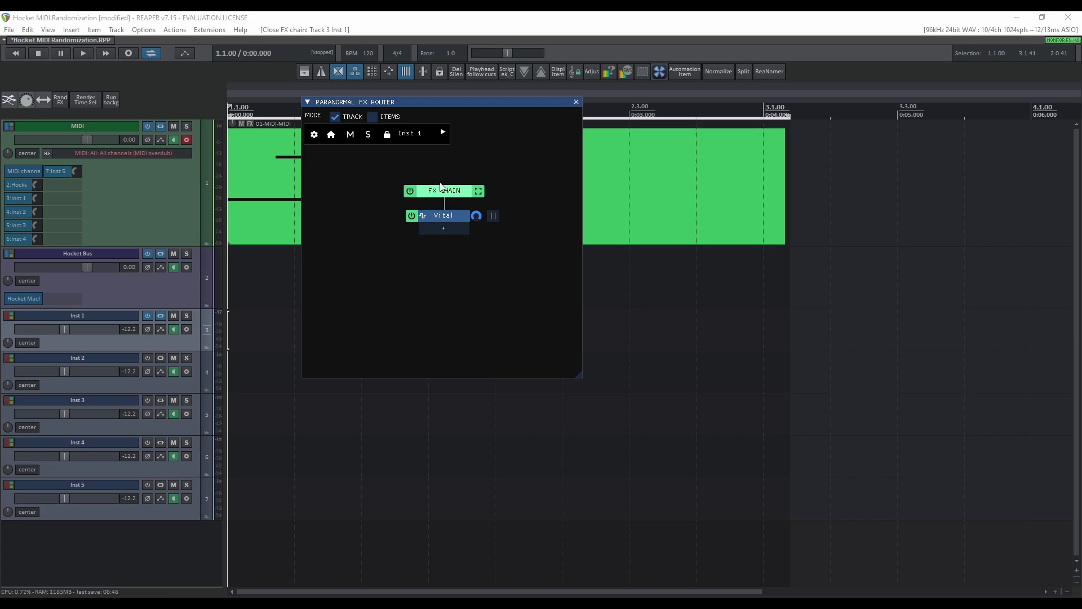
left_click_drag(333, 96, 320, 95)
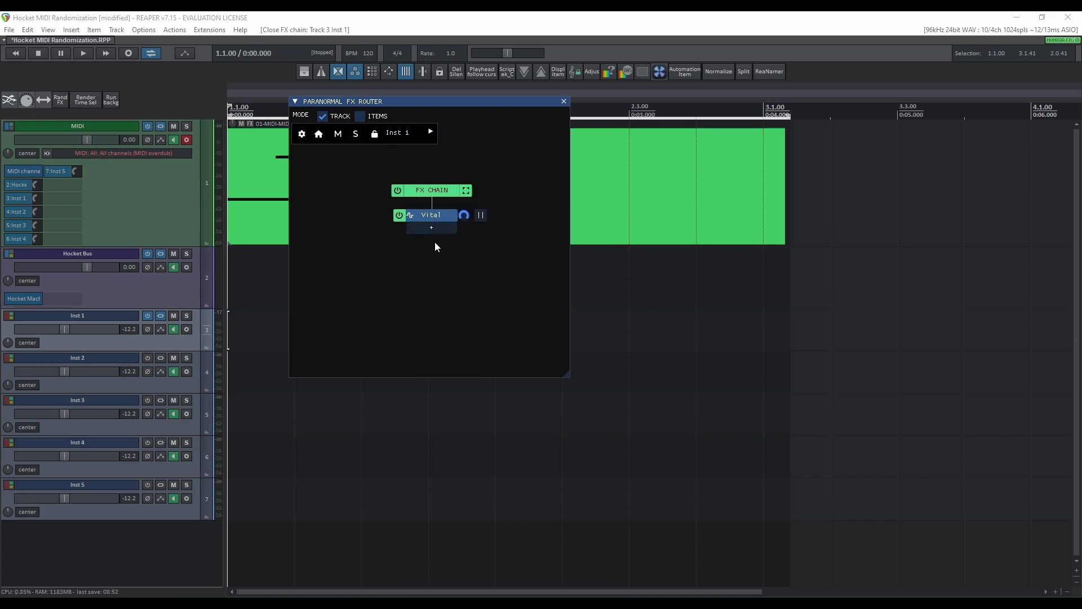